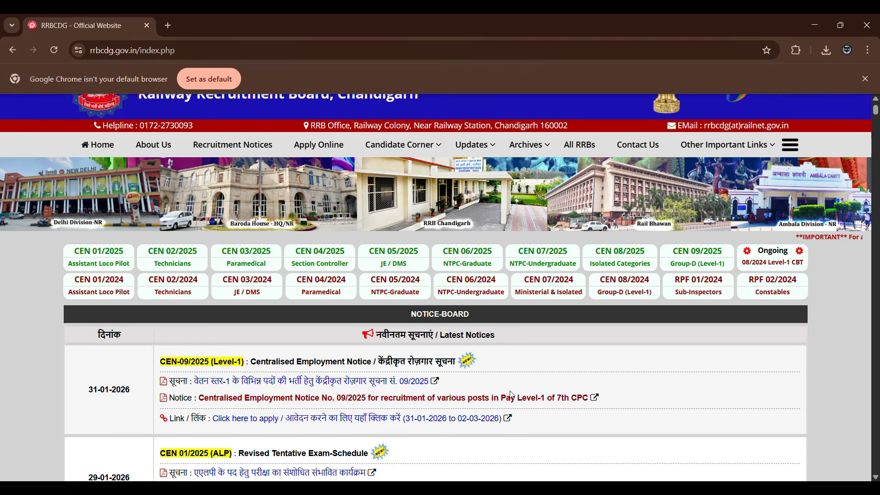
Open the Apply Online portal from the Railway Recruitment Board Chandigarh website and dismiss the fake website notice.
{"action": "scroll", "coordinate": [511, 394], "scroll_direction": "up", "scroll_amount": 1}
{"action": "scroll", "coordinate": [379, 333], "scroll_direction": "down", "scroll_amount": 5}
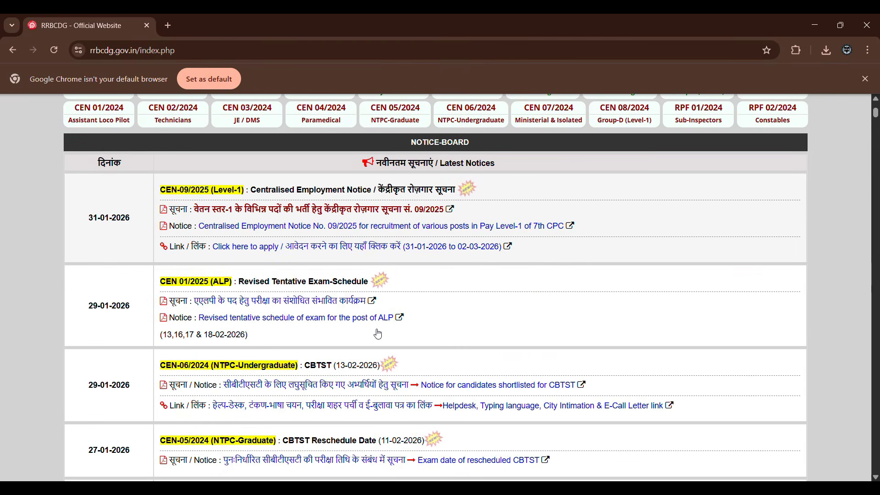
{"action": "scroll", "coordinate": [330, 275], "scroll_direction": "up", "scroll_amount": 5}
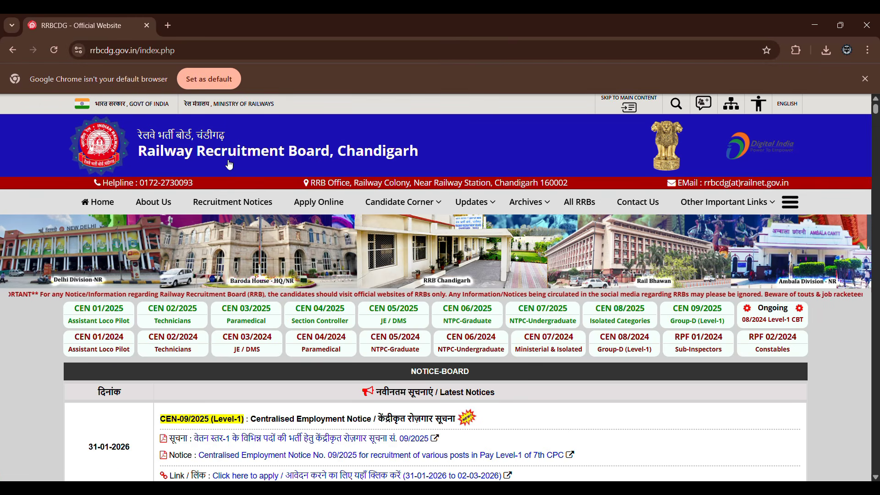
{"action": "left_click", "coordinate": [307, 204]}
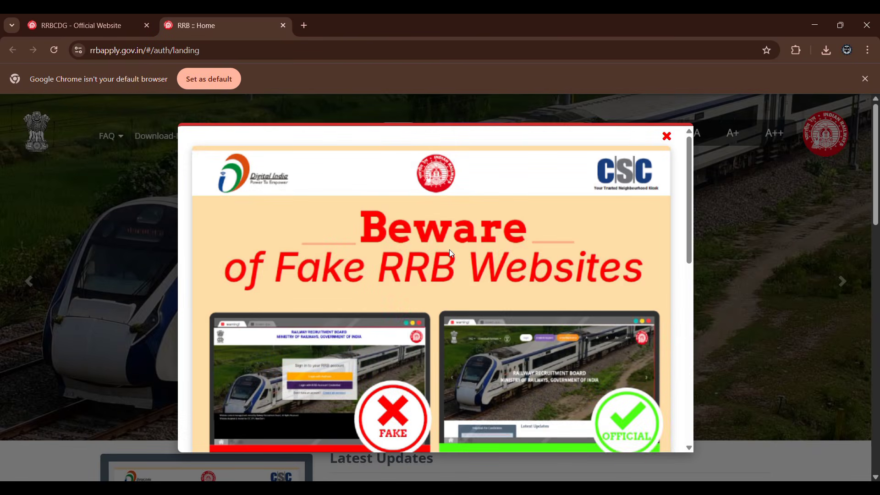
{"action": "scroll", "coordinate": [451, 254], "scroll_direction": "down", "scroll_amount": 4}
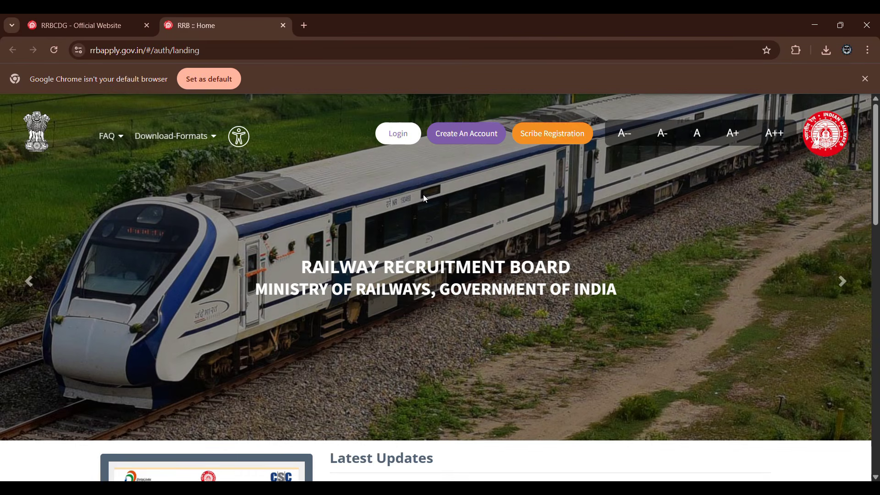
Open the account creation form and acknowledge the note for candidates who already have an account.
{"action": "scroll", "coordinate": [439, 219], "scroll_direction": "down", "scroll_amount": 4}
{"action": "scroll", "coordinate": [439, 219], "scroll_direction": "up", "scroll_amount": 4}
{"action": "scroll", "coordinate": [440, 219], "scroll_direction": "down", "scroll_amount": 6}
{"action": "scroll", "coordinate": [439, 219], "scroll_direction": "up", "scroll_amount": 6}
{"action": "left_click", "coordinate": [464, 141]}
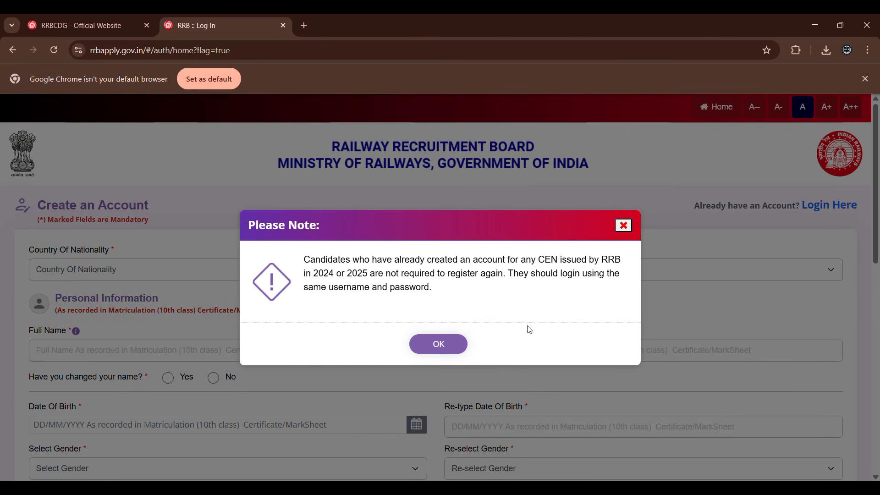
{"action": "left_click", "coordinate": [439, 345]}
Set the country of nationality to India and go through the two full name fields.
{"action": "left_click", "coordinate": [250, 267]}
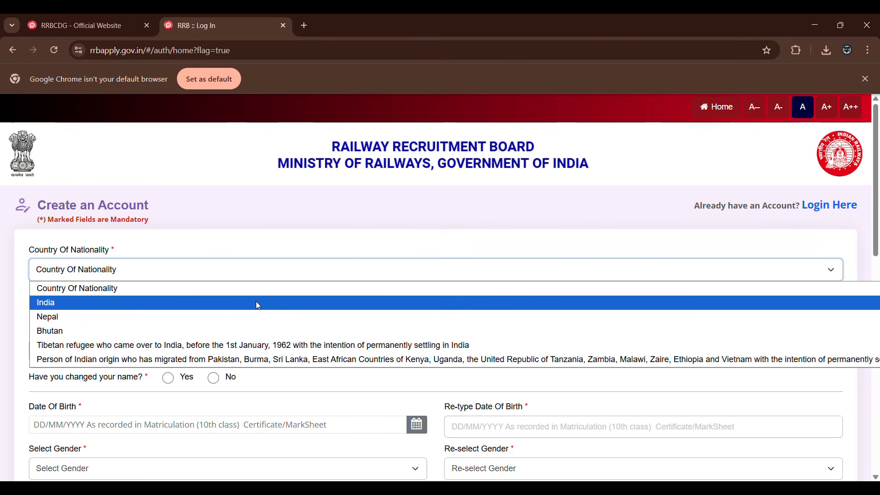
{"action": "left_click", "coordinate": [258, 305]}
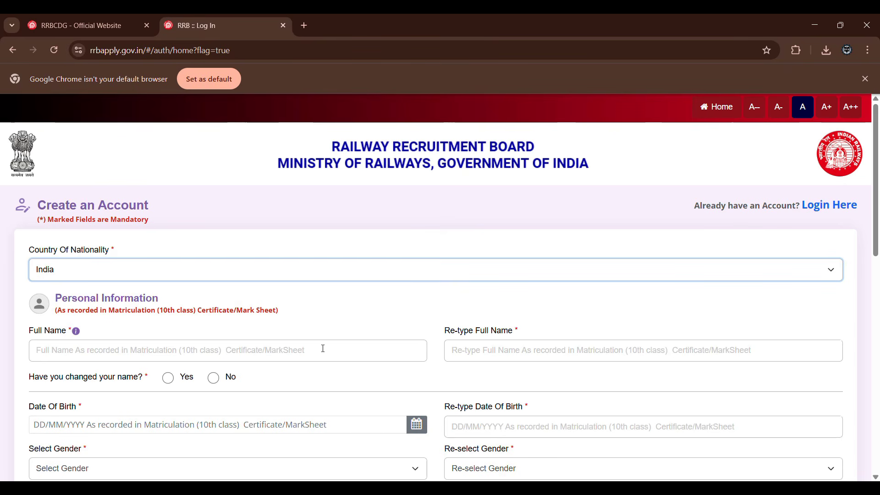
{"action": "scroll", "coordinate": [324, 348], "scroll_direction": "down", "scroll_amount": 1}
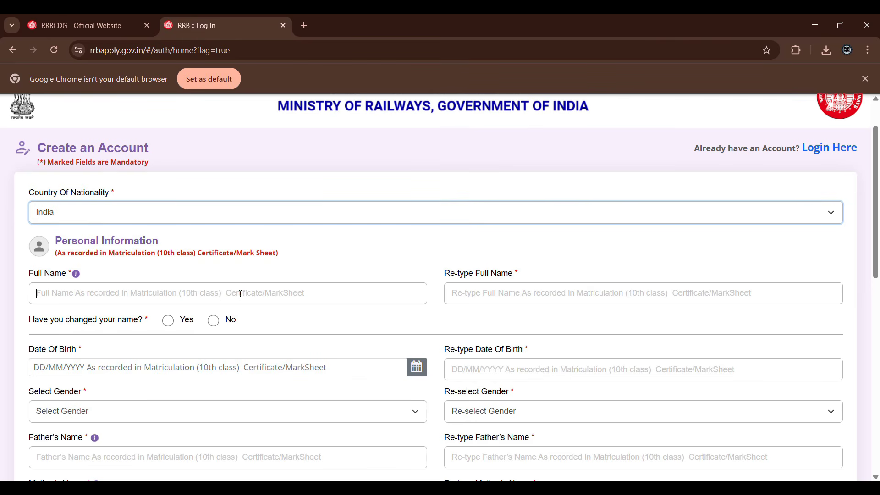
{"action": "left_click", "coordinate": [223, 297]}
{"action": "left_click", "coordinate": [503, 293]}
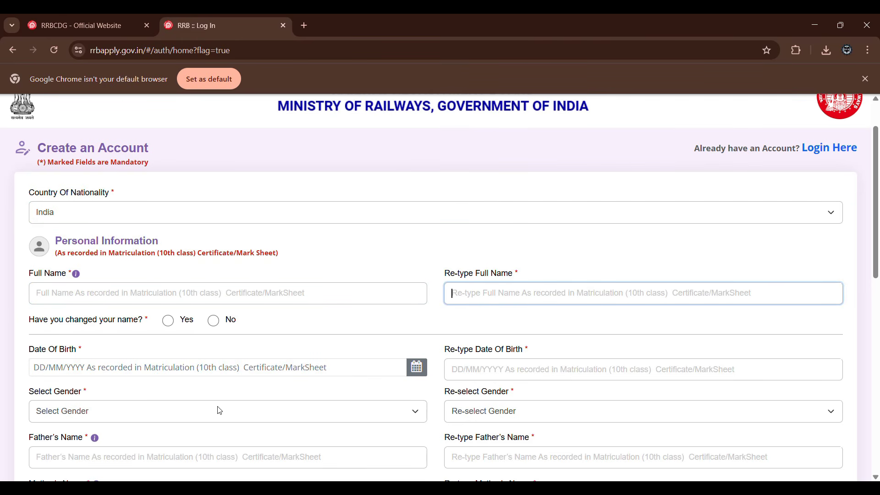
Answer the name change question, trying Yes and accepting its legal documentation notice before settling on No.
{"action": "scroll", "coordinate": [216, 408], "scroll_direction": "down", "scroll_amount": 1}
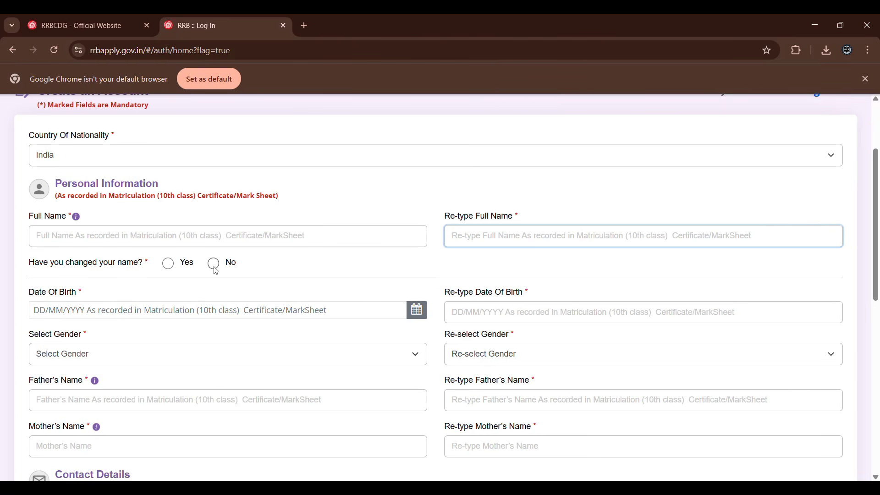
{"action": "left_click", "coordinate": [168, 264]}
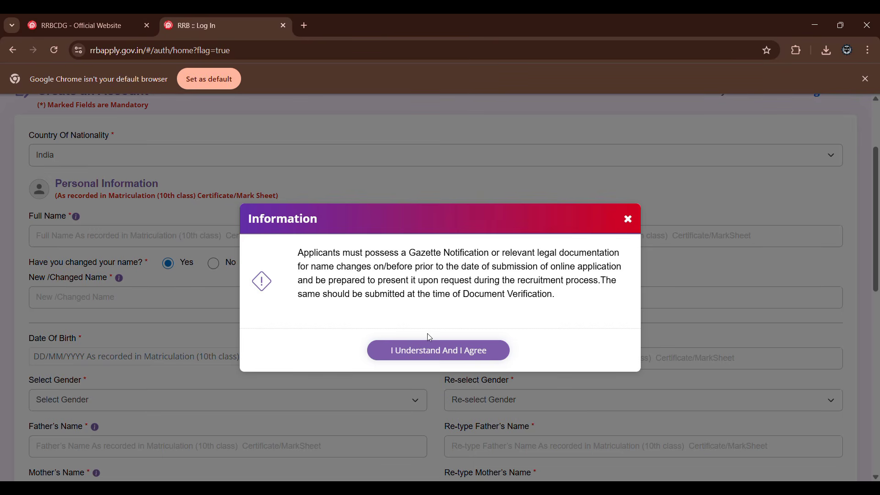
{"action": "left_click", "coordinate": [429, 355]}
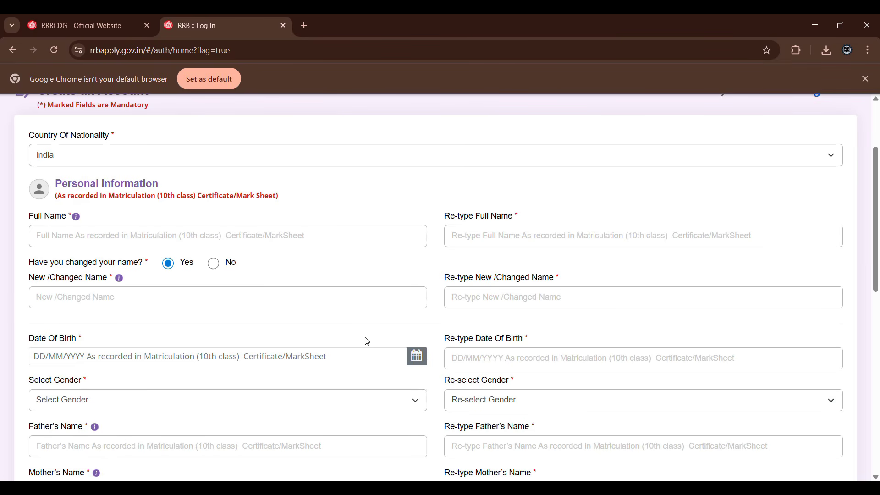
{"action": "left_click", "coordinate": [221, 270]}
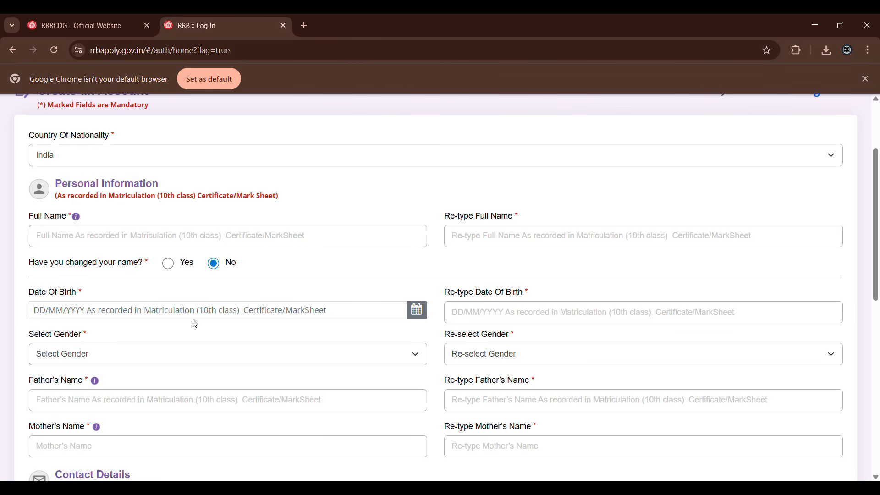
Choose the applicant's date of birth from the calendar.
{"action": "left_click", "coordinate": [416, 311]}
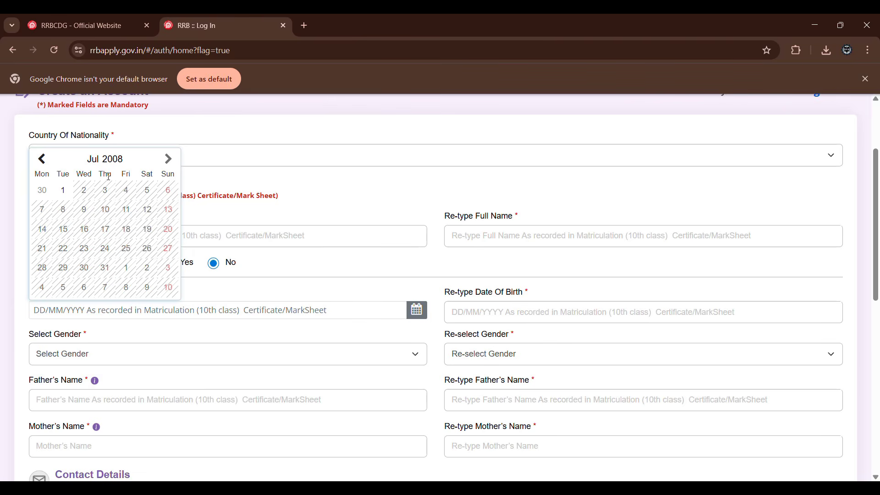
{"action": "left_click", "coordinate": [126, 210]}
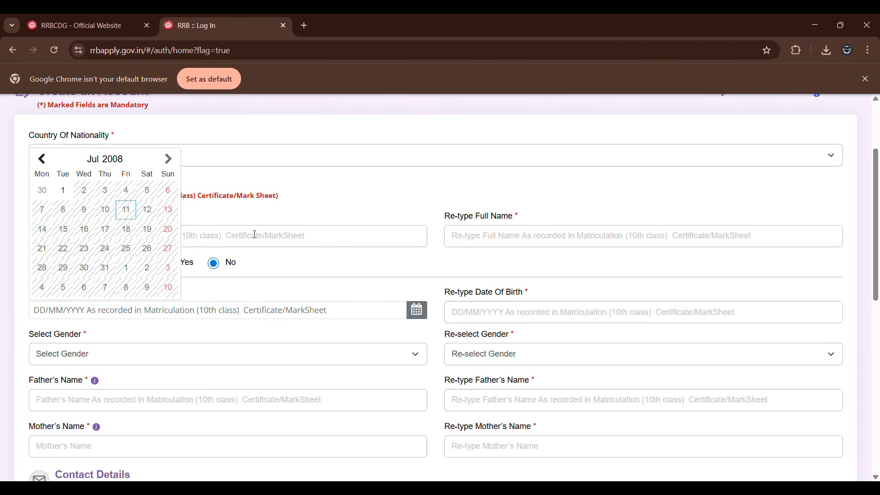
{"action": "left_click", "coordinate": [275, 253]}
{"action": "left_click", "coordinate": [417, 311]}
{"action": "left_click", "coordinate": [419, 317]}
{"action": "left_click", "coordinate": [411, 314]}
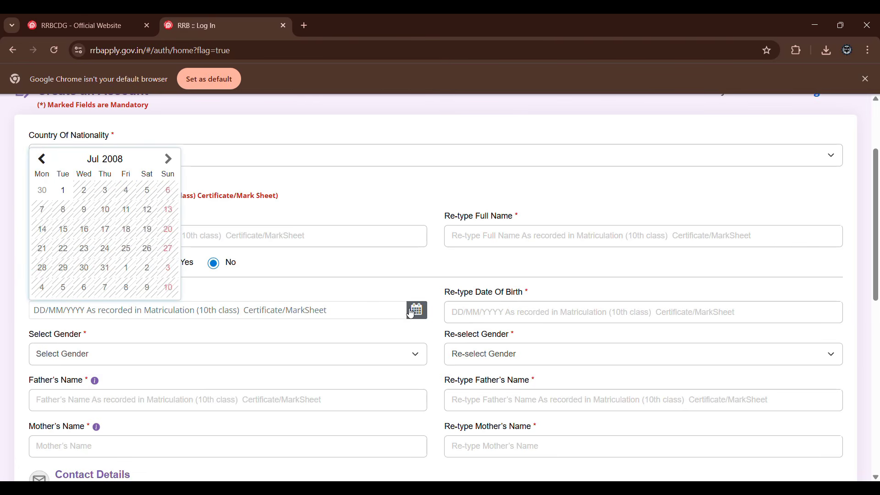
{"action": "left_click", "coordinate": [121, 164]}
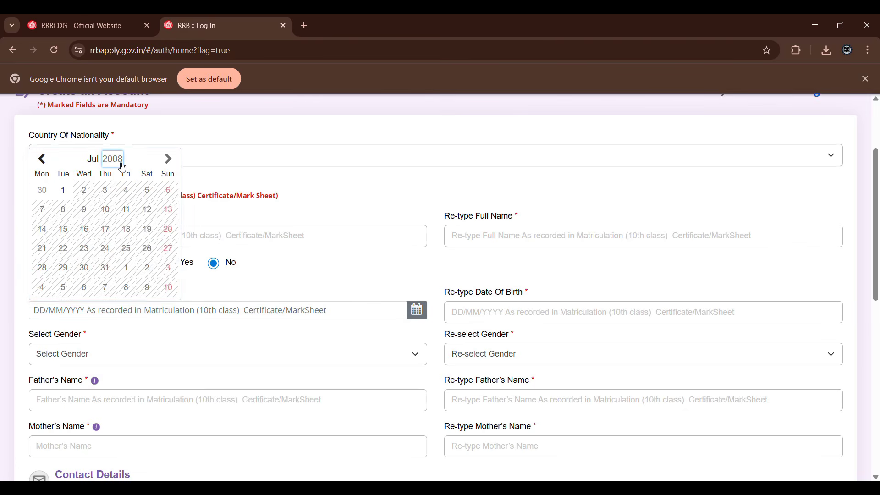
{"action": "left_click", "coordinate": [122, 165]}
{"action": "left_click", "coordinate": [117, 202]}
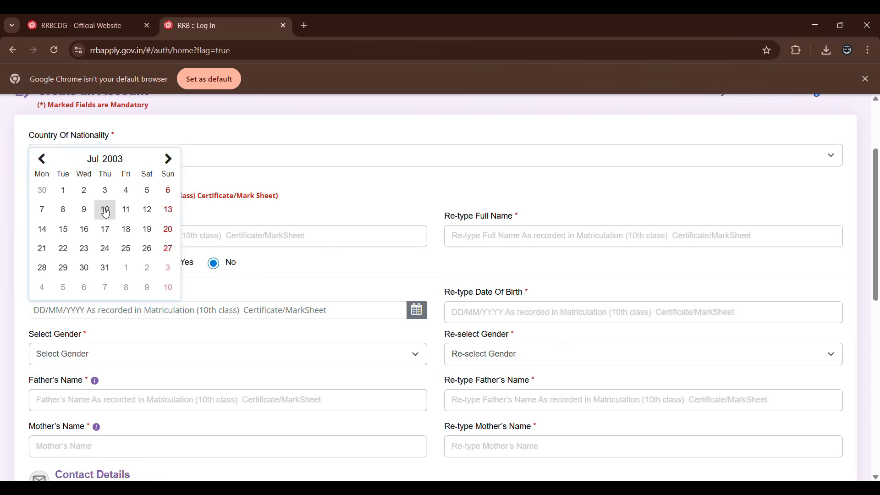
{"action": "left_click", "coordinate": [110, 210]}
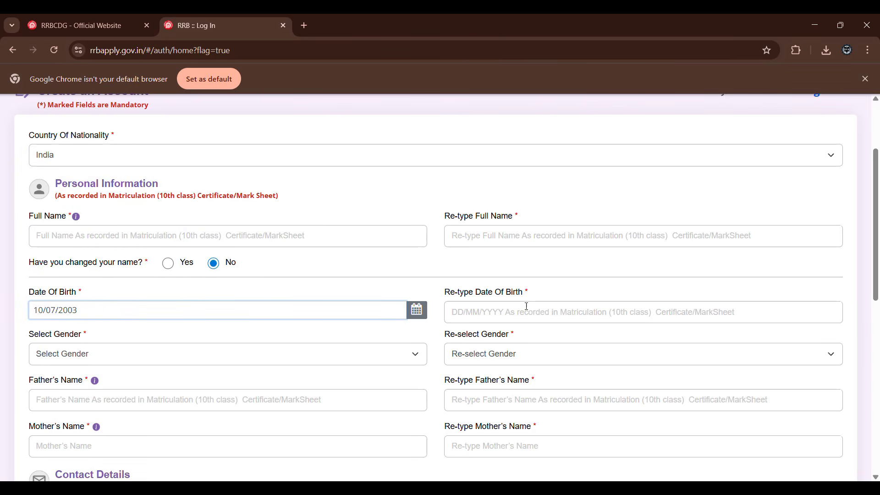
Re-enter the applicant's date of birth in the confirmation field.
{"action": "left_click", "coordinate": [543, 317]}
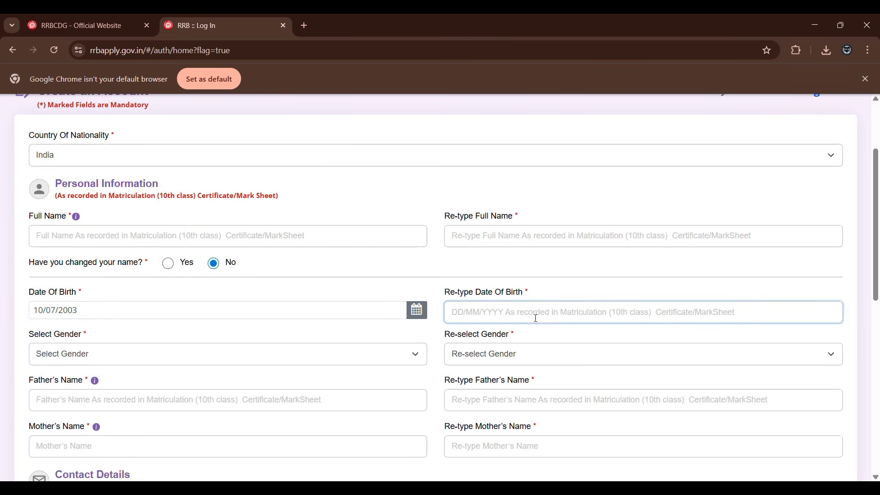
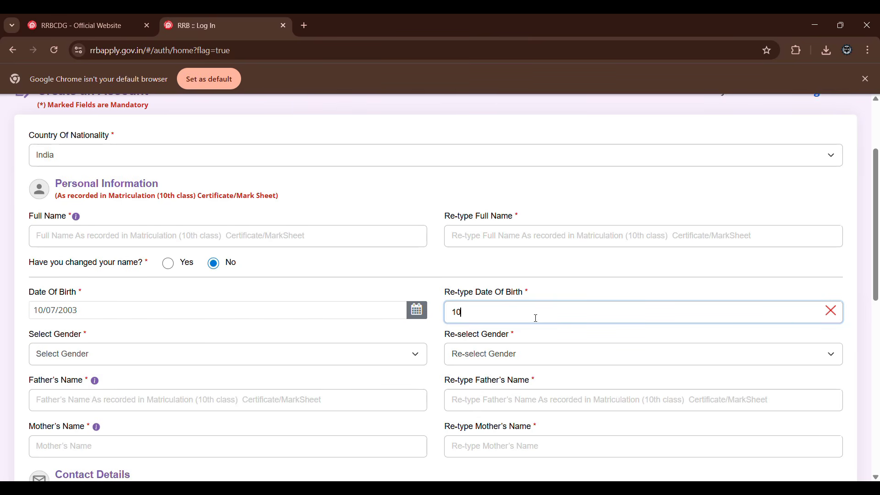
Set the gender to Male in both the selection and the confirmation field.
{"action": "left_click", "coordinate": [95, 362]}
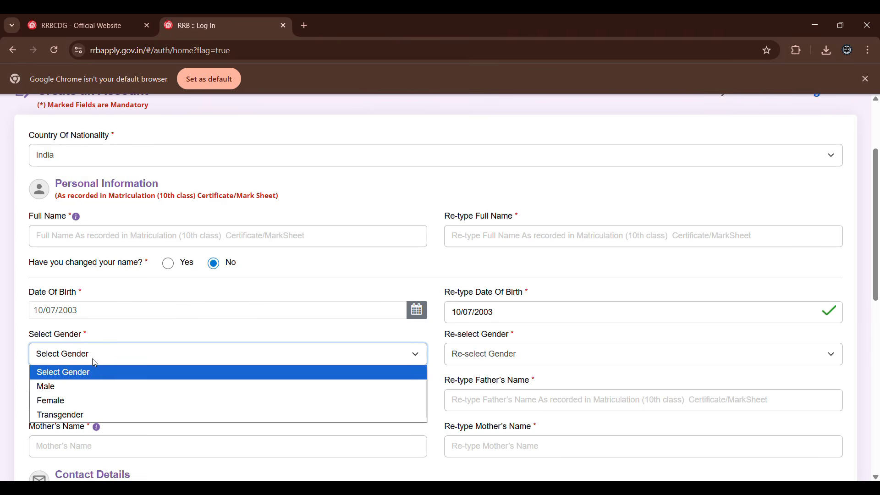
{"action": "left_click", "coordinate": [109, 393]}
{"action": "left_click", "coordinate": [465, 357]}
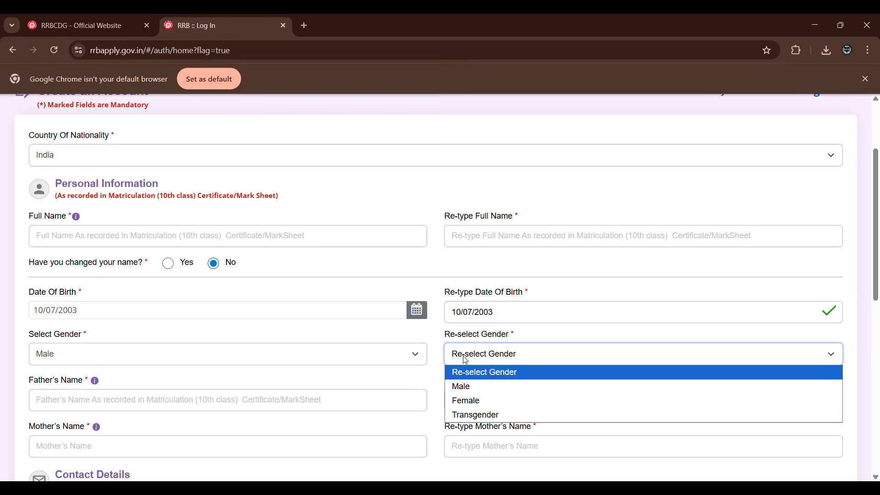
{"action": "left_click", "coordinate": [465, 387]}
Go past the parents' names and contact details and choose verification through Aadhaar card.
{"action": "left_click", "coordinate": [298, 408]}
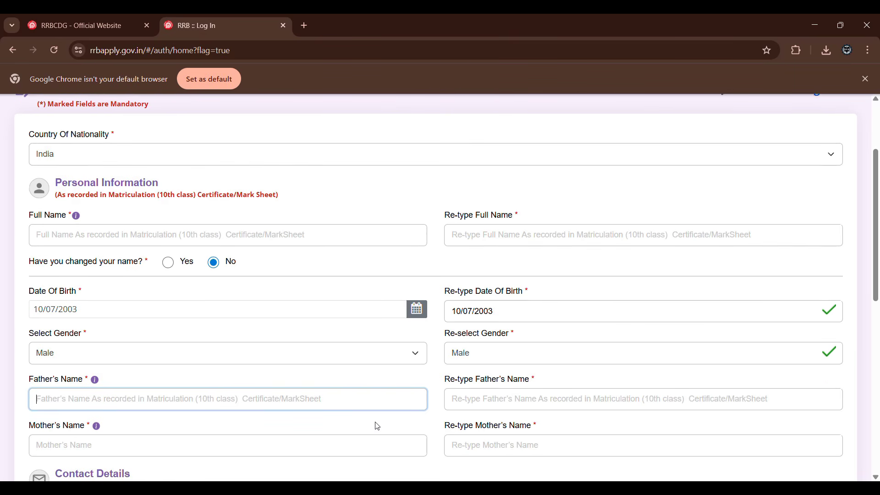
{"action": "scroll", "coordinate": [376, 425], "scroll_direction": "down", "scroll_amount": 2}
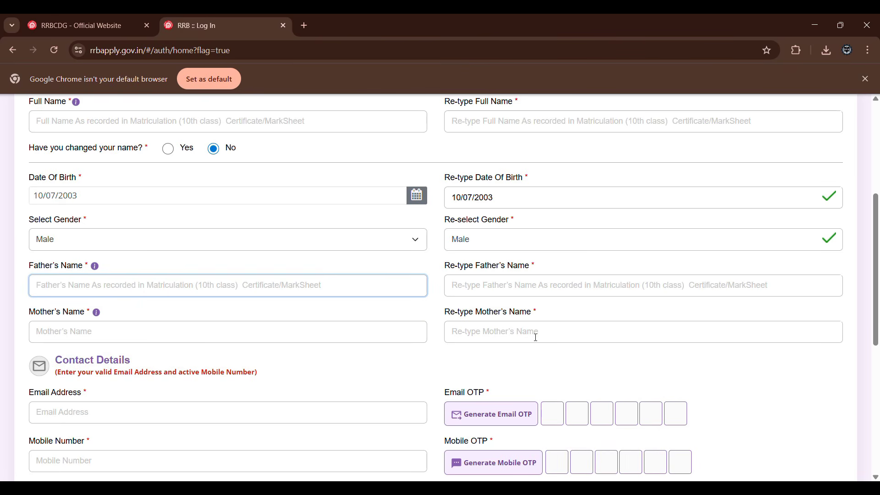
{"action": "scroll", "coordinate": [261, 273], "scroll_direction": "down", "scroll_amount": 4}
{"action": "left_click", "coordinate": [185, 185]}
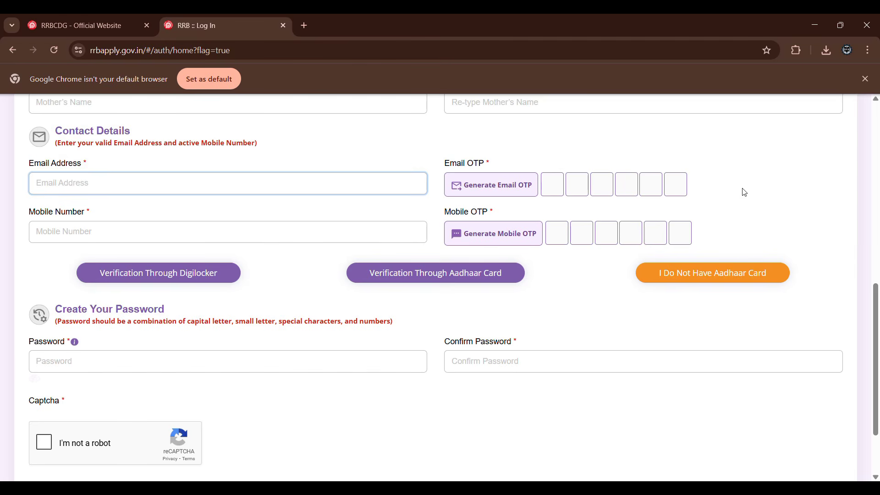
{"action": "left_click", "coordinate": [194, 280]}
{"action": "left_click", "coordinate": [440, 273]}
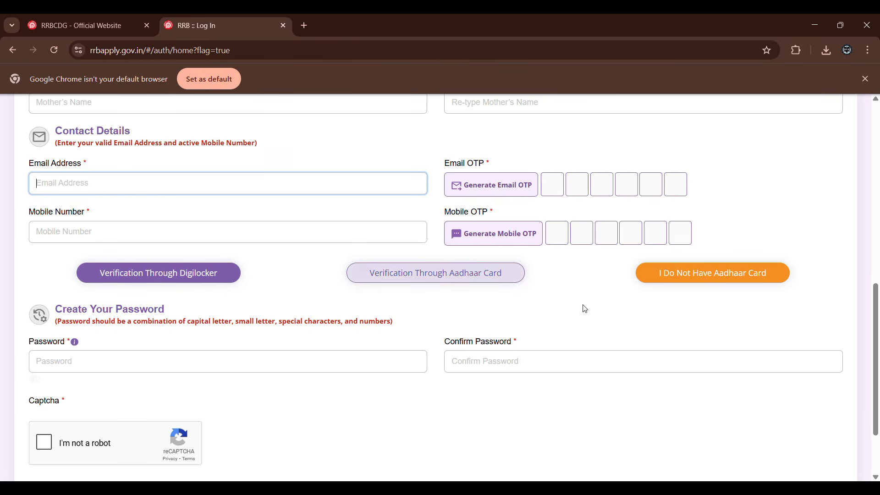
{"action": "left_click", "coordinate": [678, 285]}
{"action": "left_click", "coordinate": [385, 278]}
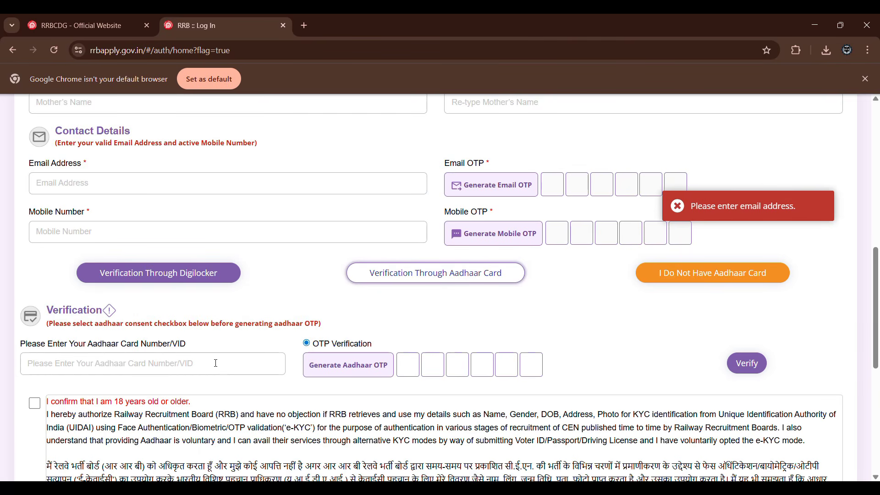
Tick the age confirmation and e-KYC consent checkbox in the Aadhaar verification section.
{"action": "scroll", "coordinate": [216, 363], "scroll_direction": "down", "scroll_amount": 3}
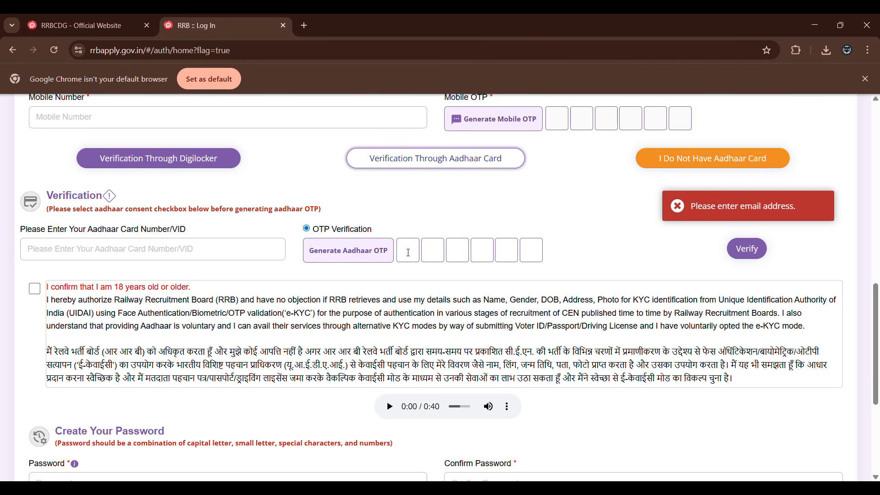
{"action": "scroll", "coordinate": [408, 253], "scroll_direction": "down", "scroll_amount": 1}
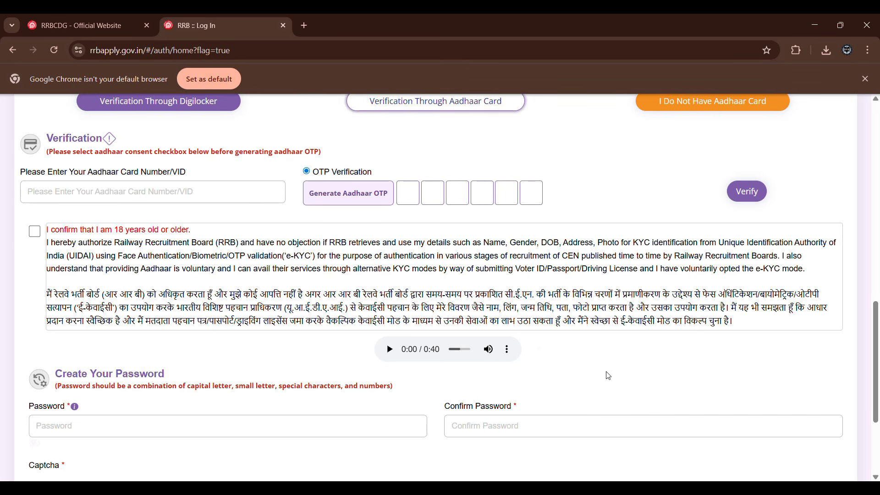
{"action": "left_click", "coordinate": [35, 232]}
Try an entry in the account password field, clear it, and complete the "I'm not a robot" captcha.
{"action": "scroll", "coordinate": [132, 324], "scroll_direction": "down", "scroll_amount": 3}
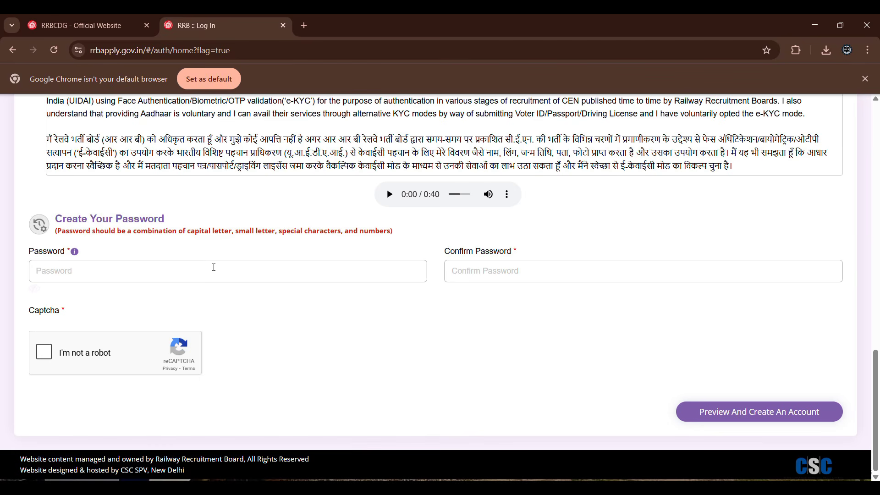
{"action": "left_click", "coordinate": [214, 267]}
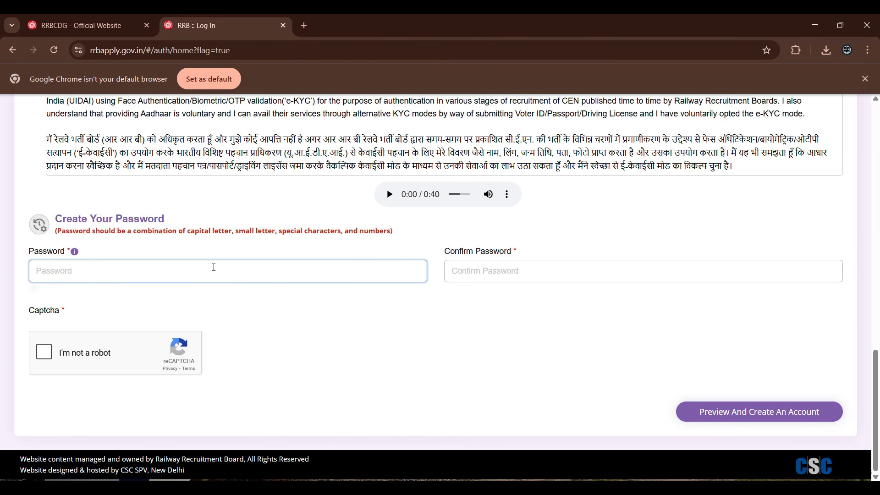
{"action": "type", "text": "•"}
{"action": "key", "text": "BackSpace"}
{"action": "left_click", "coordinate": [52, 360]}
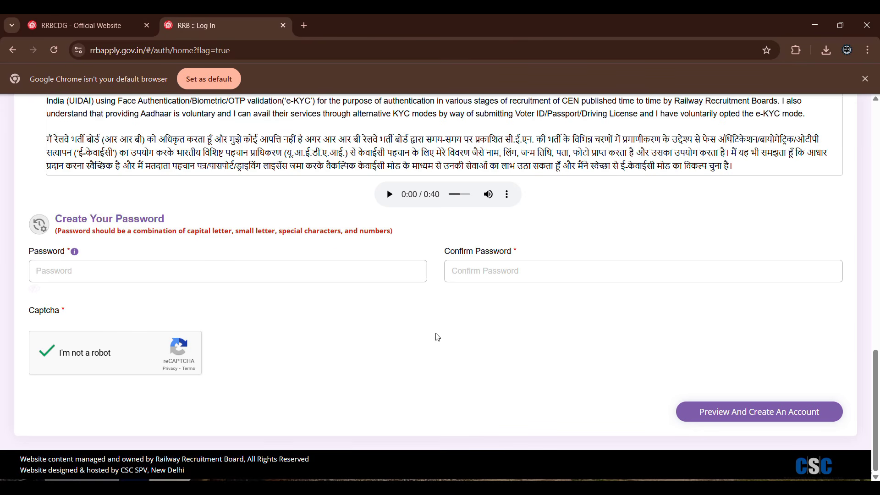
Leave the registration form for the sign-in page for existing RRB accounts.
{"action": "scroll", "coordinate": [438, 337], "scroll_direction": "up", "scroll_amount": 20}
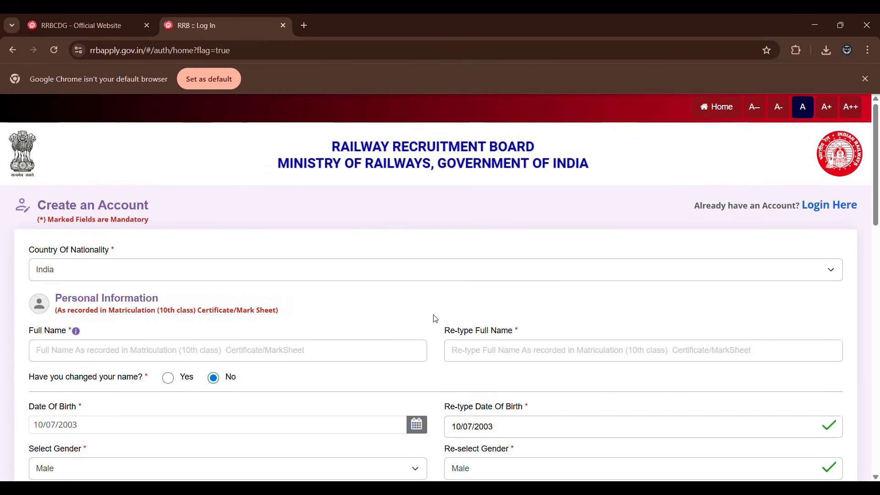
{"action": "left_click", "coordinate": [843, 212]}
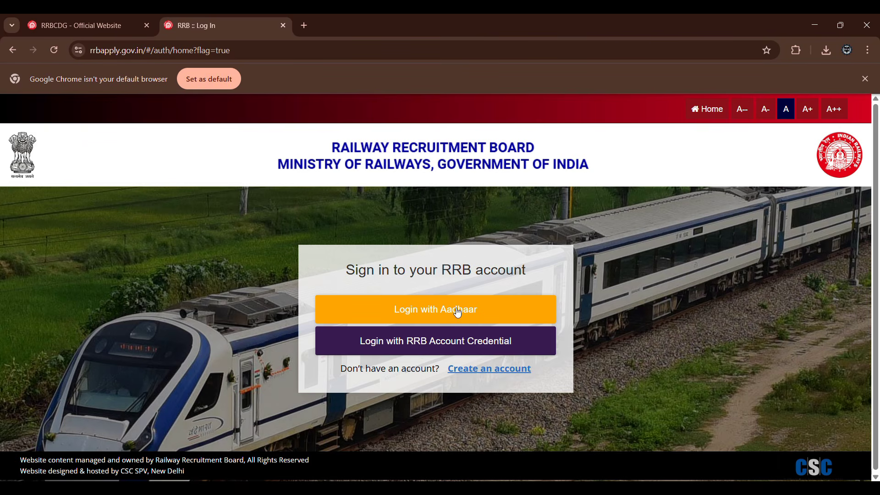
View the sign-in forms for RRB account credentials and for Aadhaar, returning to the login choices after each.
{"action": "left_click", "coordinate": [438, 352]}
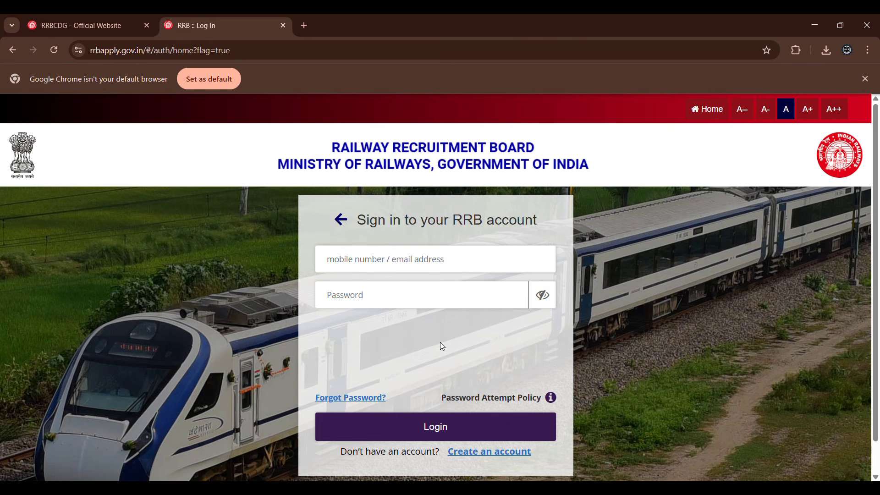
{"action": "left_click", "coordinate": [341, 219]}
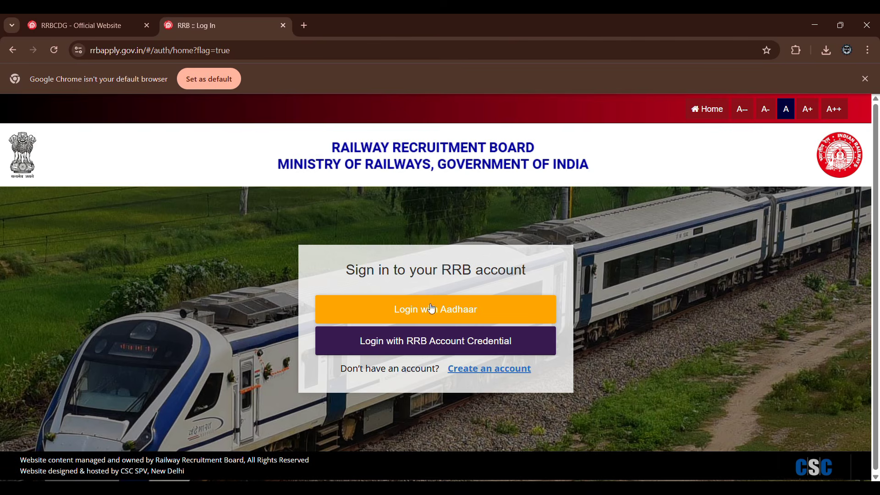
{"action": "left_click", "coordinate": [441, 316]}
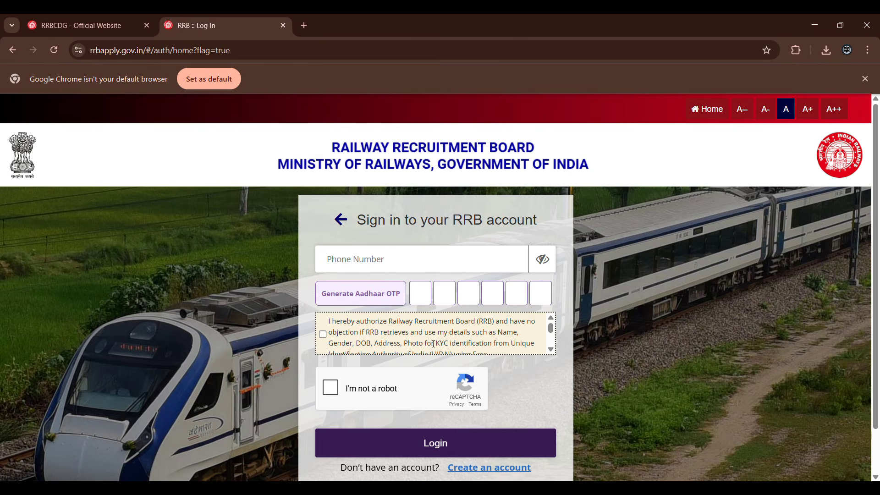
{"action": "left_click", "coordinate": [342, 221]}
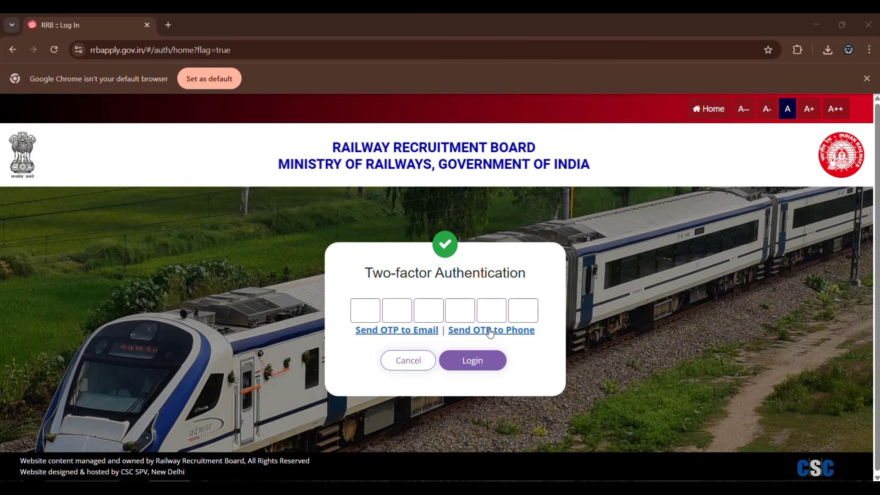
Request the two-factor authentication OTP on the phone for the RRB account login.
{"action": "left_click", "coordinate": [490, 333]}
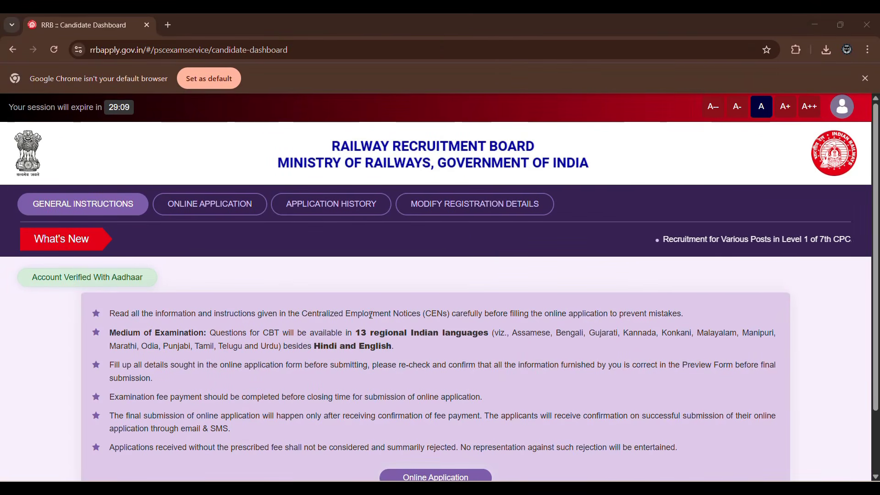
Read through the general instructions on the candidate dashboard and view the application history.
{"action": "scroll", "coordinate": [372, 315], "scroll_direction": "down", "scroll_amount": 2}
{"action": "scroll", "coordinate": [371, 315], "scroll_direction": "up", "scroll_amount": 2}
{"action": "scroll", "coordinate": [371, 315], "scroll_direction": "down", "scroll_amount": 2}
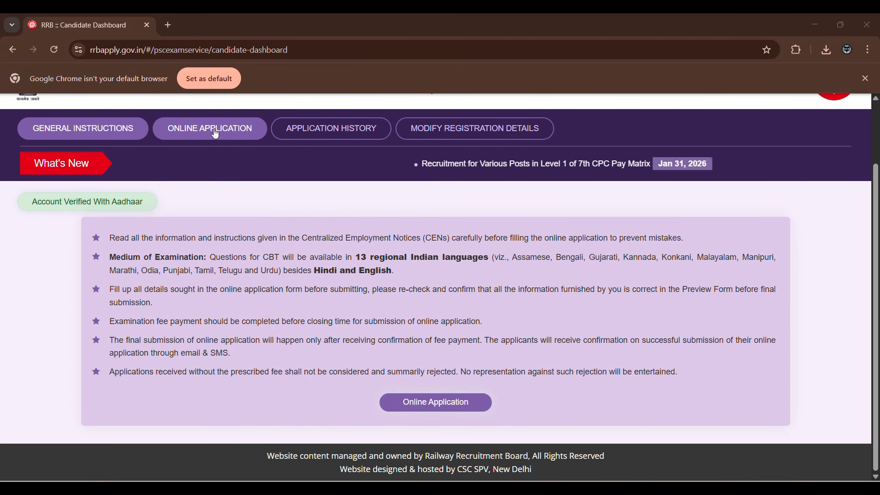
{"action": "left_click", "coordinate": [328, 123]}
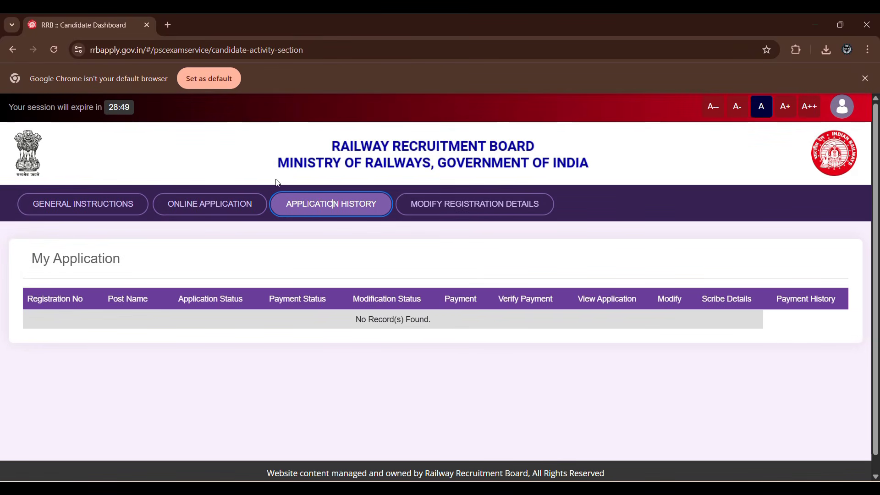
Start the CEN 09/2025 online application for RRB Ahmedabad, accepting the not-debarred and CEN-read declarations.
{"action": "left_click", "coordinate": [238, 208]}
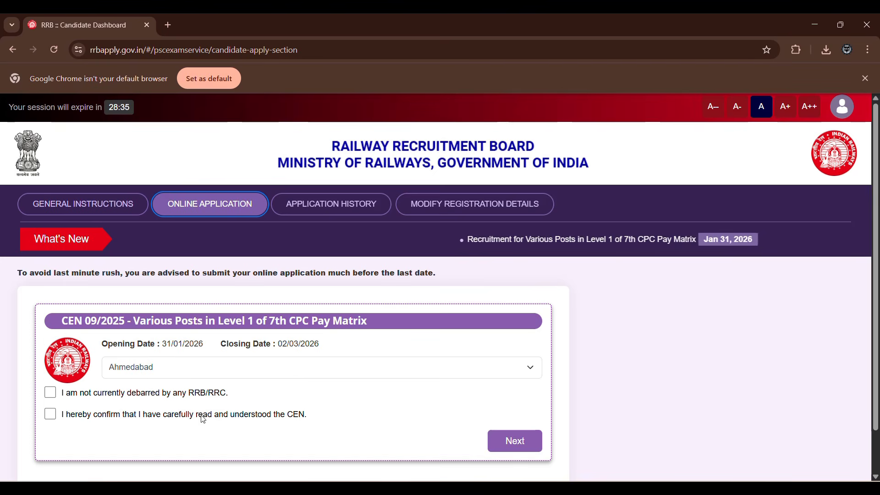
{"action": "left_click", "coordinate": [185, 372]}
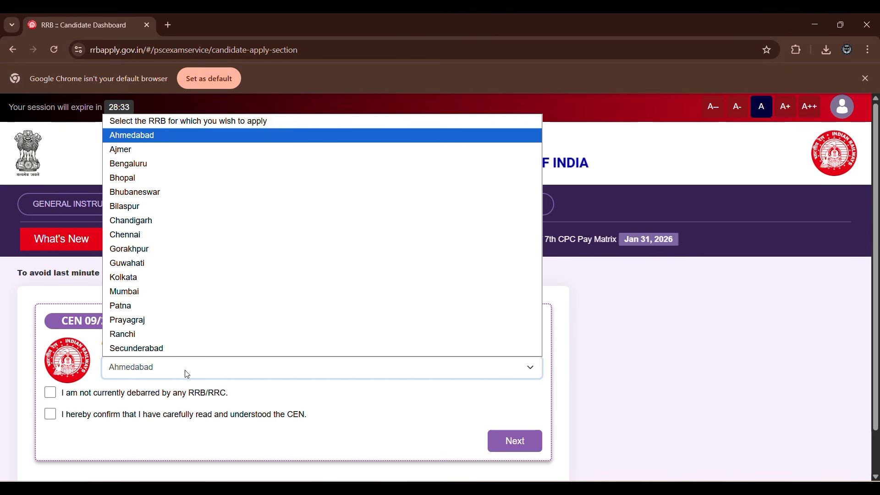
{"action": "left_click", "coordinate": [185, 375]}
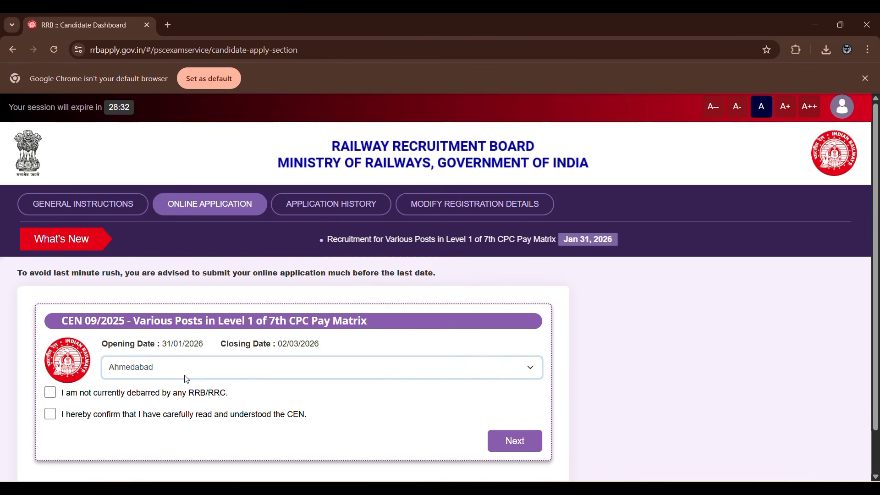
{"action": "left_click", "coordinate": [51, 392]}
{"action": "left_click", "coordinate": [50, 414]}
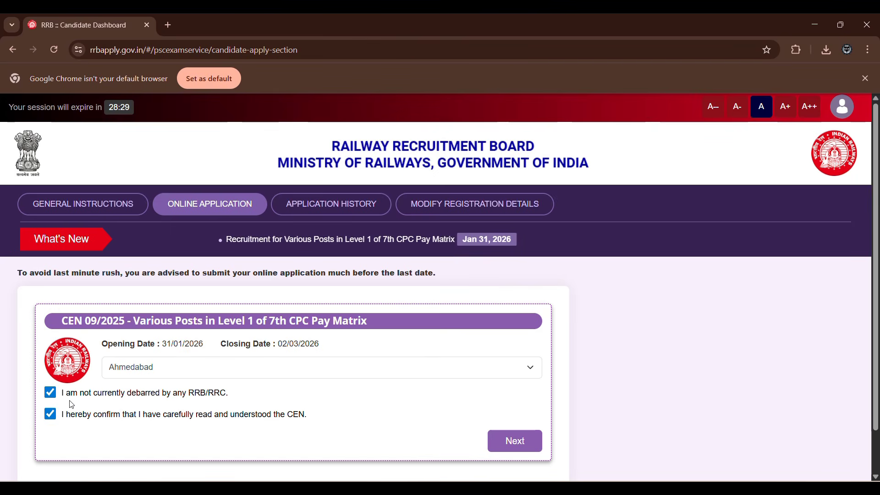
{"action": "left_click", "coordinate": [503, 443]}
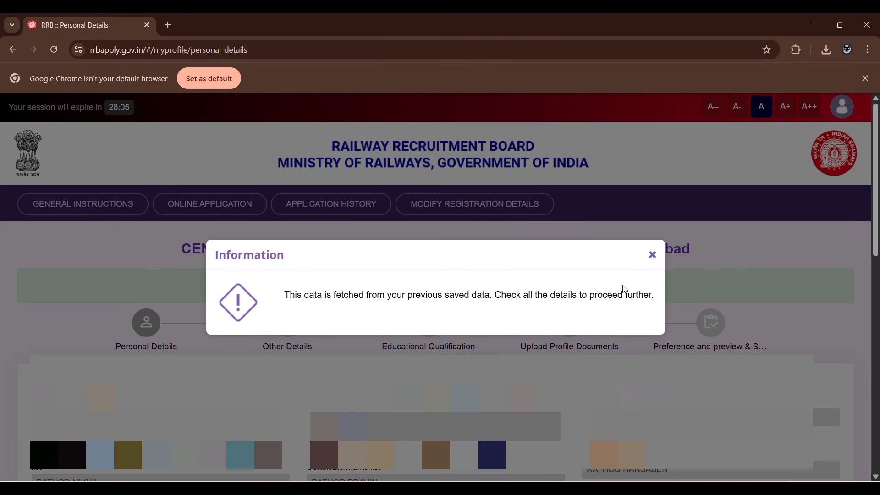
Dismiss the notice about previously saved data and set the marital status to Unmarried in the personal details.
{"action": "left_click", "coordinate": [653, 257]}
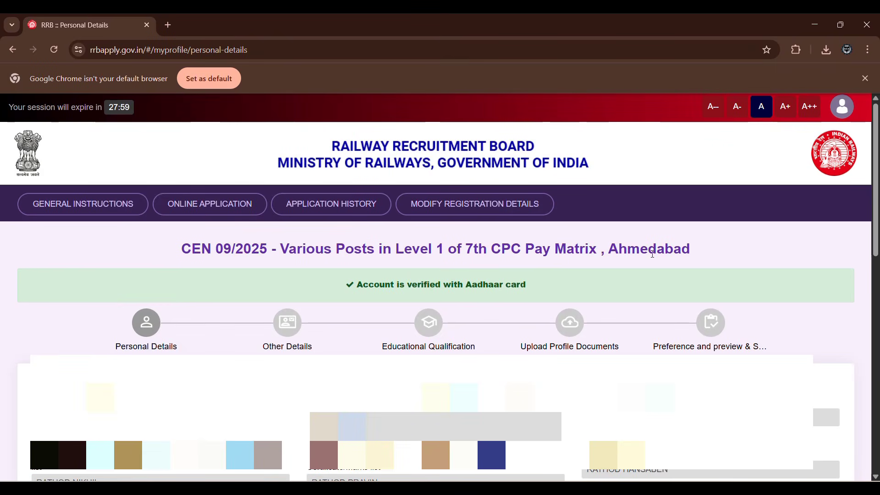
{"action": "scroll", "coordinate": [324, 296], "scroll_direction": "down", "scroll_amount": 3}
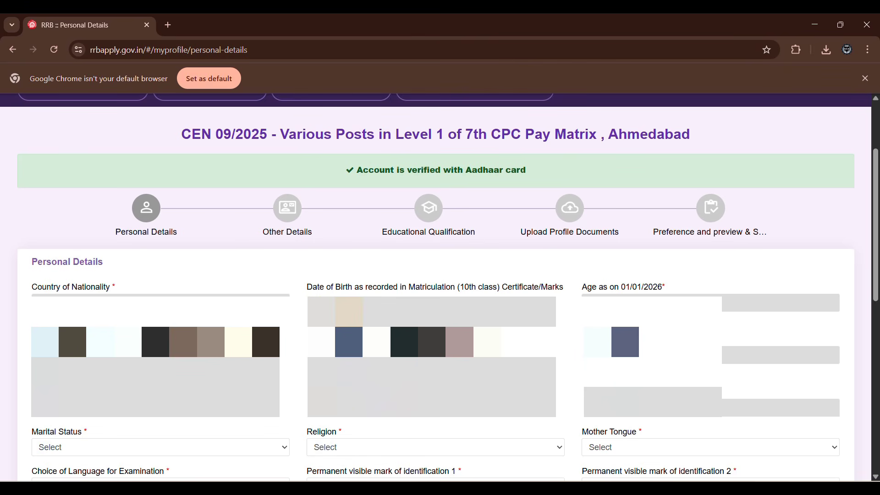
{"action": "left_click", "coordinate": [155, 448]}
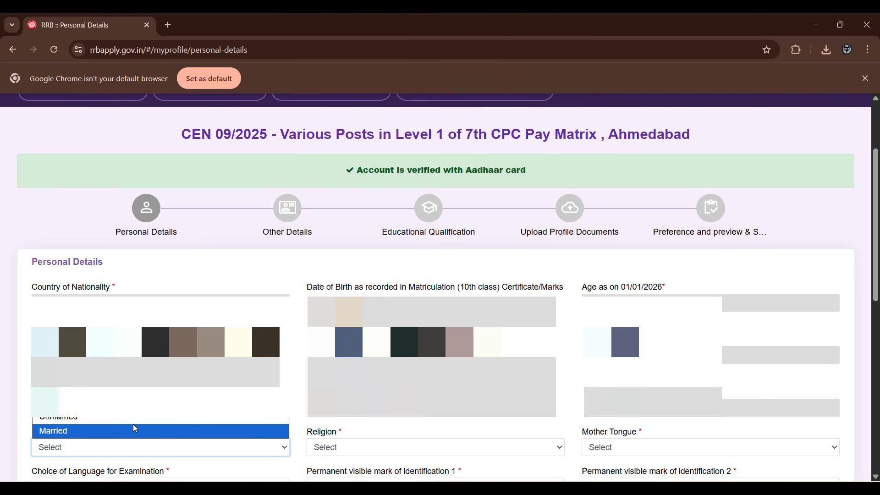
{"action": "left_click", "coordinate": [135, 428]}
{"action": "left_click", "coordinate": [140, 447]}
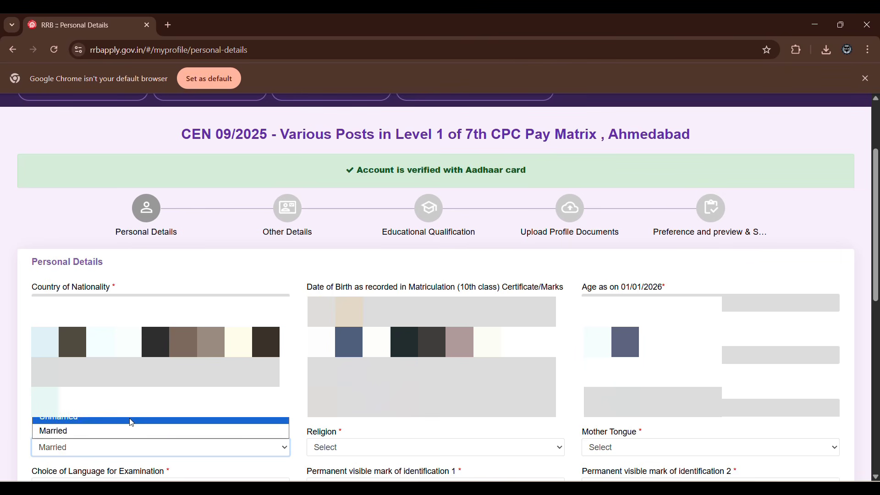
{"action": "left_click", "coordinate": [137, 419]}
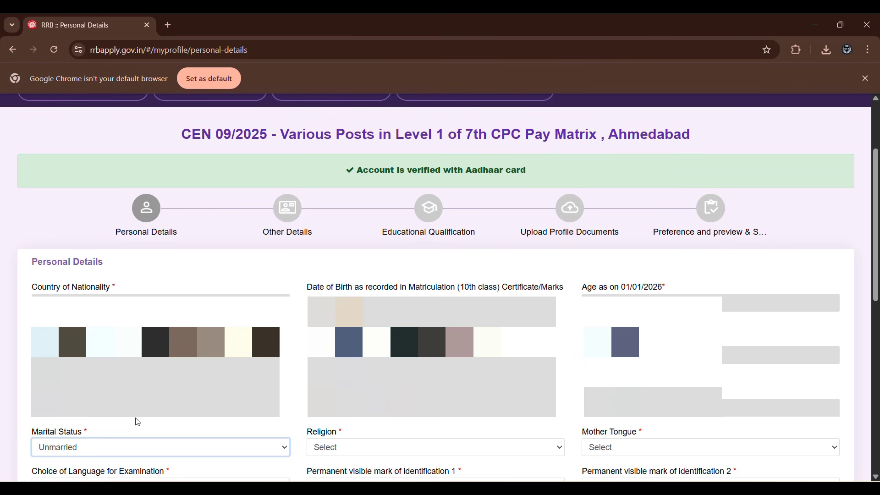
Set the religion to Hindu and the mother tongue to Gujarati in the personal details.
{"action": "left_click", "coordinate": [347, 448]}
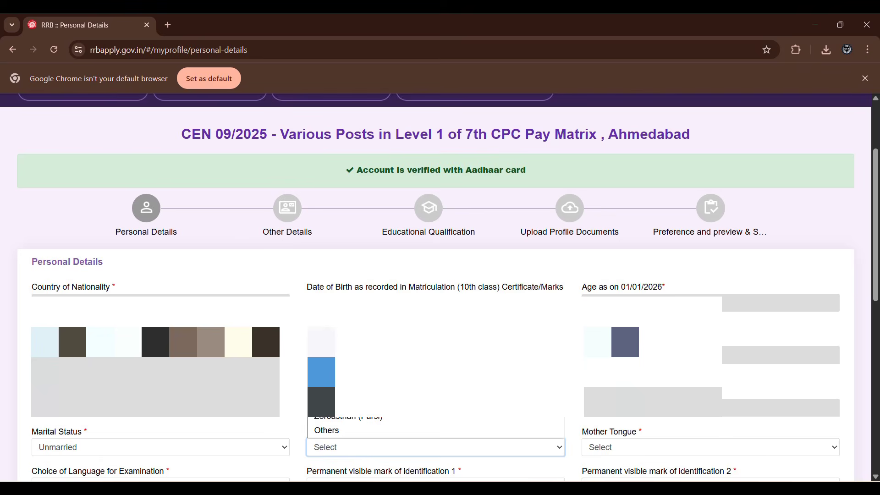
{"action": "left_click", "coordinate": [440, 369]}
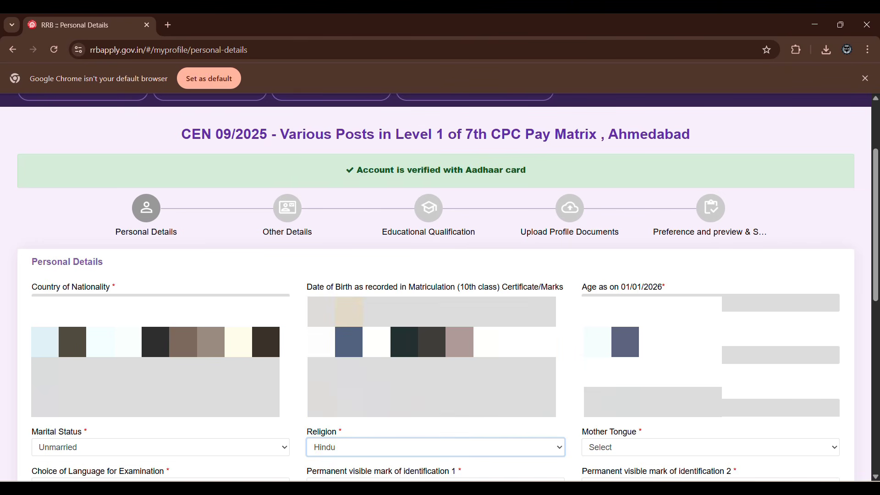
{"action": "left_click", "coordinate": [632, 450]}
{"action": "scroll", "coordinate": [706, 246], "scroll_direction": "down", "scroll_amount": 1}
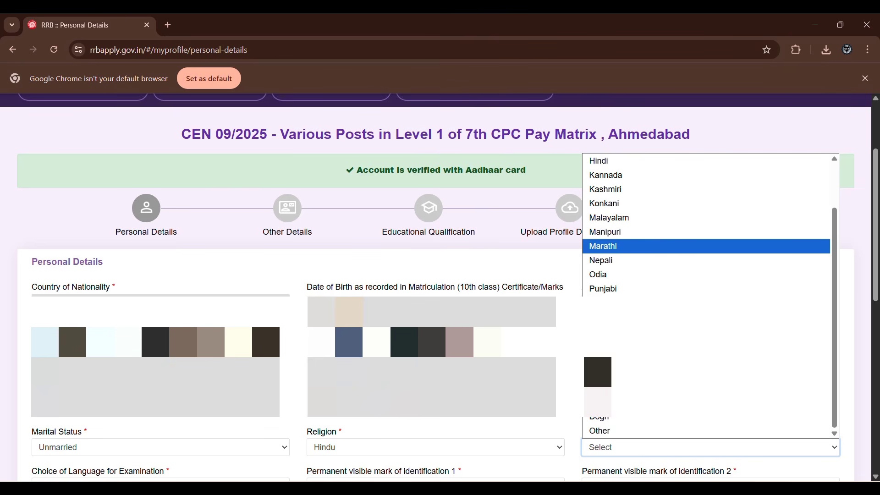
{"action": "scroll", "coordinate": [706, 246], "scroll_direction": "up", "scroll_amount": 1}
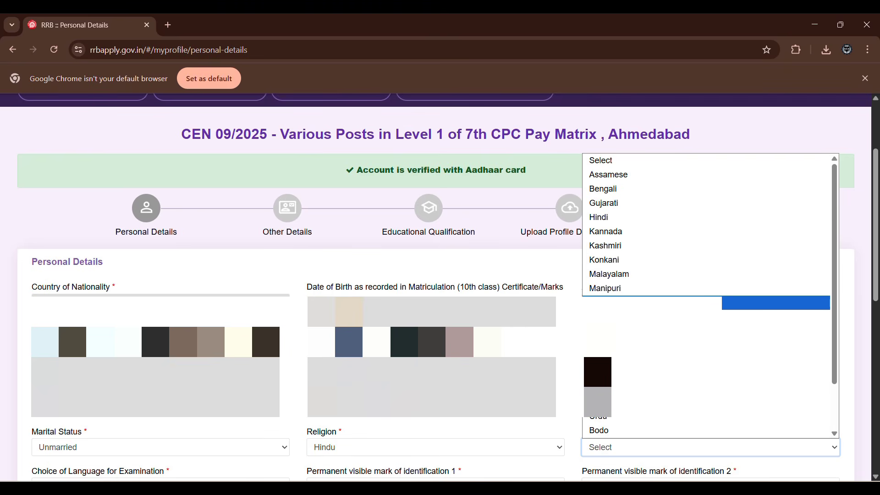
{"action": "left_click", "coordinate": [614, 206]}
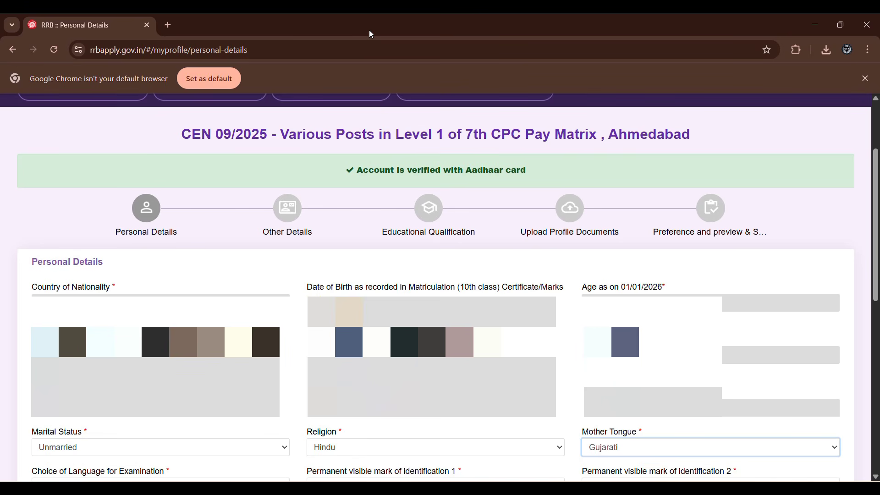
Choose Gujarati as the language for the examination.
{"action": "scroll", "coordinate": [381, 115], "scroll_direction": "down", "scroll_amount": 6}
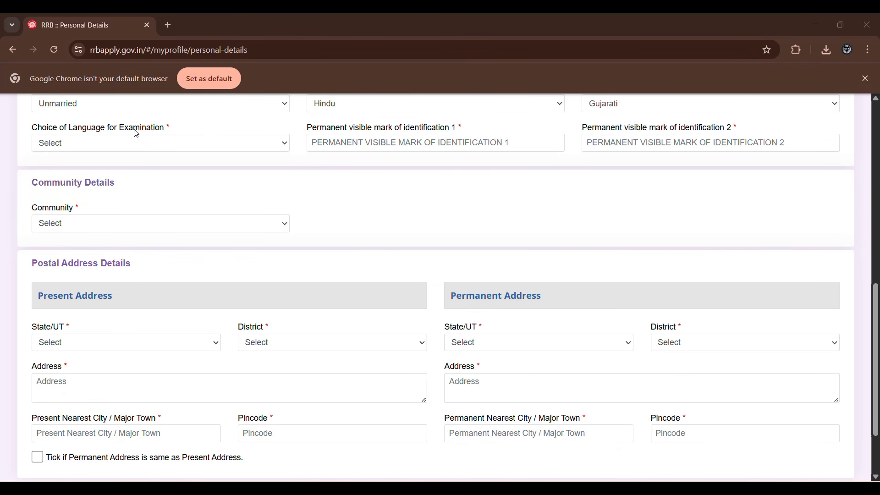
{"action": "left_click", "coordinate": [141, 142]}
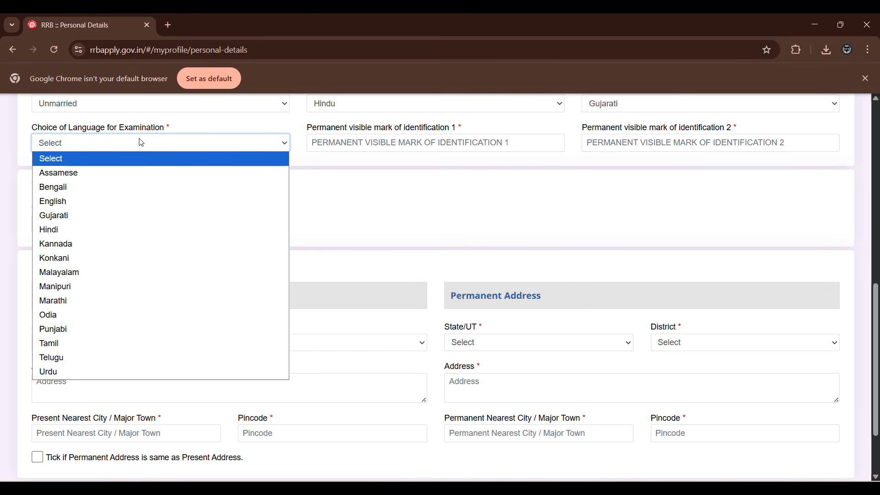
{"action": "left_click", "coordinate": [96, 217]}
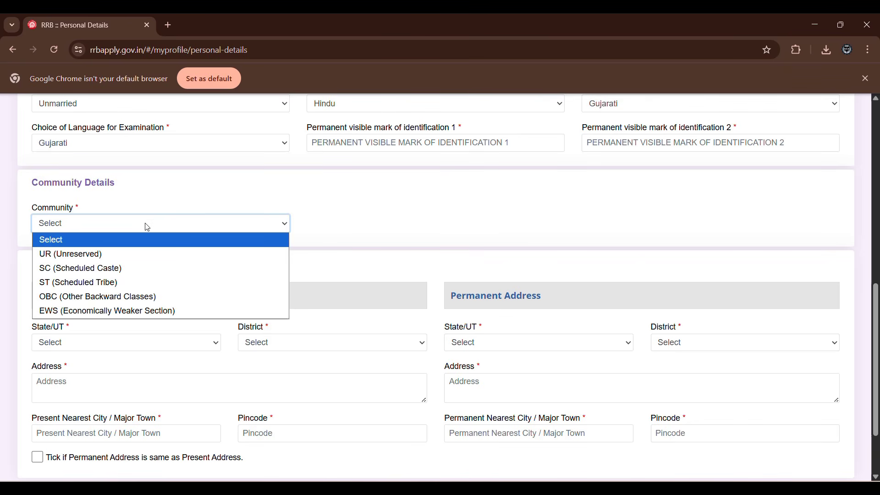
Set the community to OBC (Other Backward Classes) with OBC (Non Creamy layer) status, agreeing to both information notices.
{"action": "left_click", "coordinate": [151, 299]}
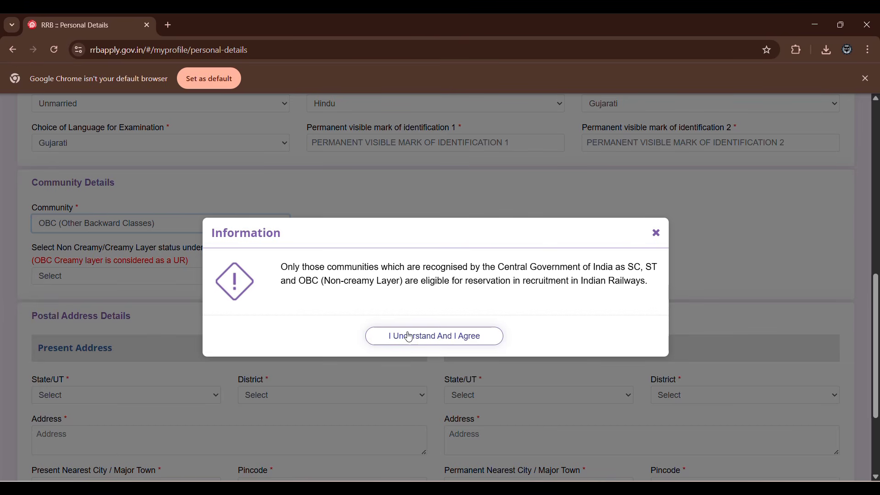
{"action": "left_click", "coordinate": [428, 340]}
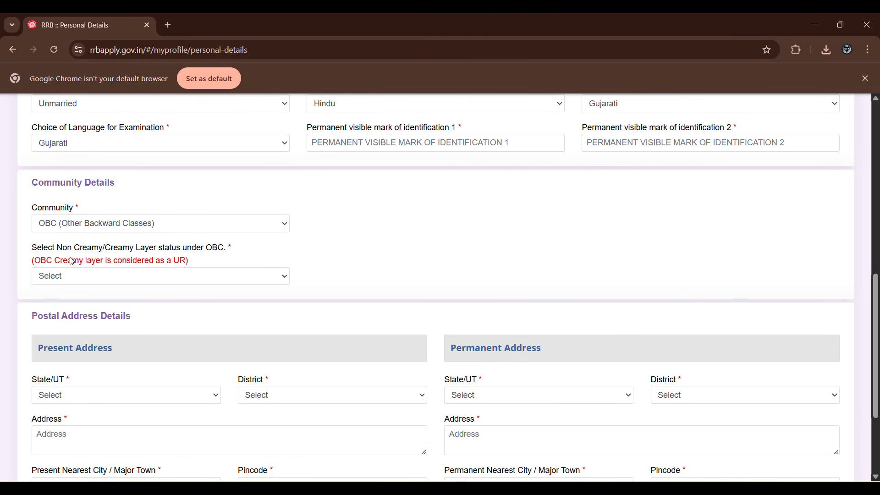
{"action": "left_click", "coordinate": [142, 276]}
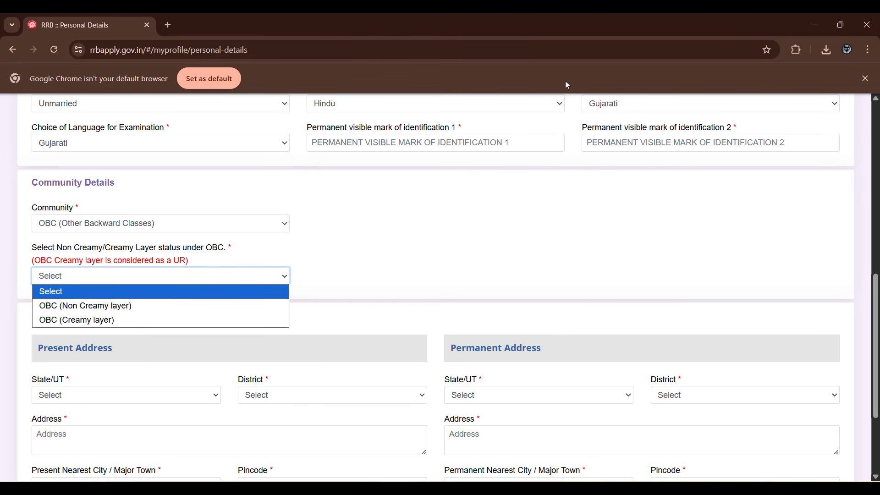
{"action": "left_click", "coordinate": [379, 34]}
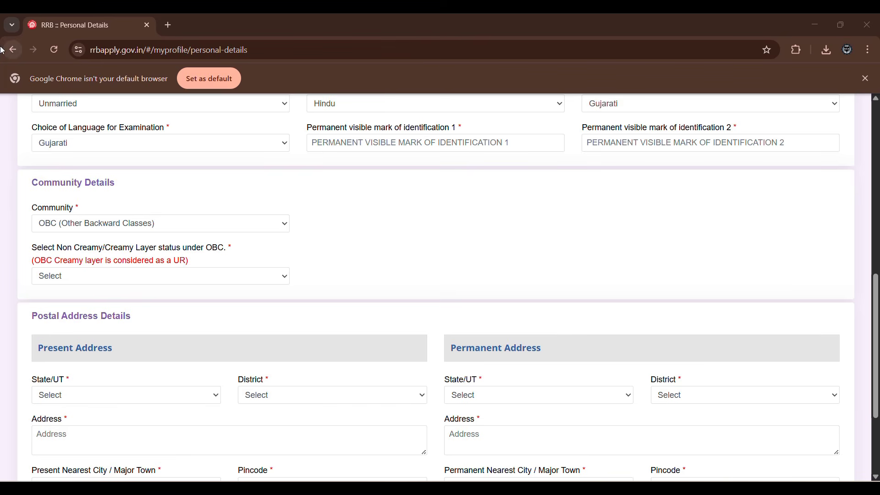
{"action": "left_click", "coordinate": [147, 279]}
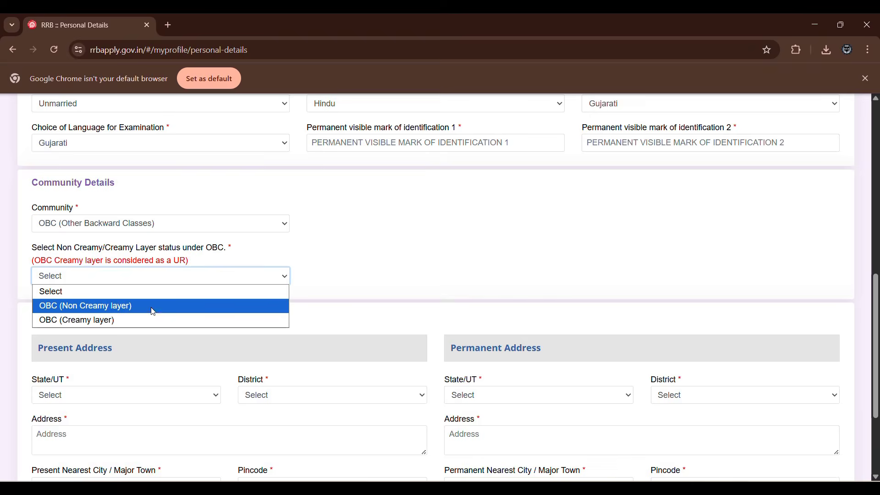
{"action": "left_click", "coordinate": [163, 306]}
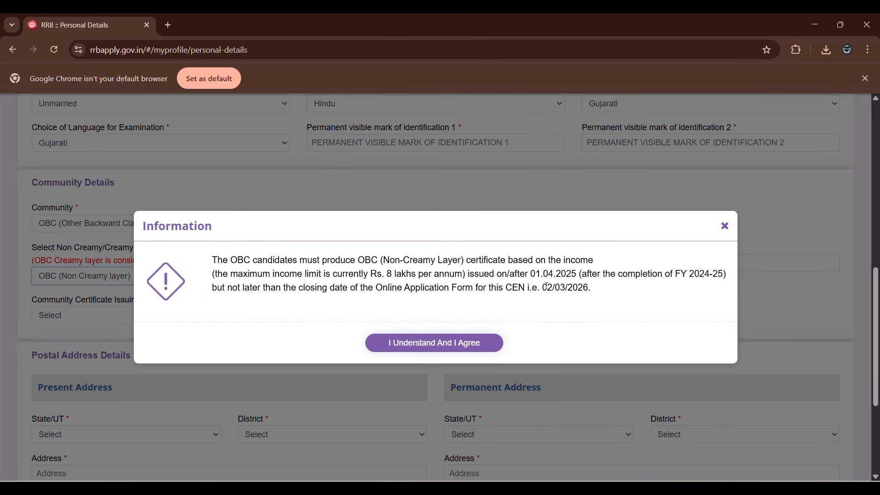
{"action": "left_click", "coordinate": [463, 345]}
Examine the caste name field, the certificate issuing authority options and the postal address section without filling them in.
{"action": "left_click", "coordinate": [420, 270]}
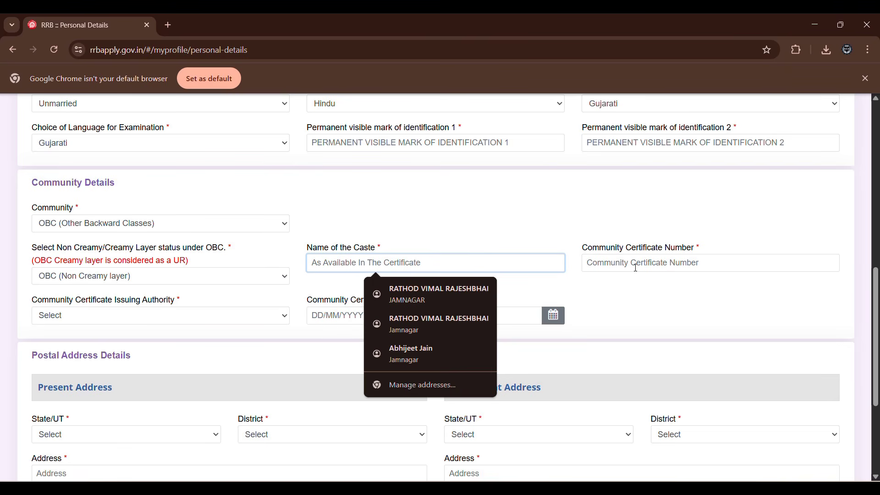
{"action": "left_click", "coordinate": [237, 321]}
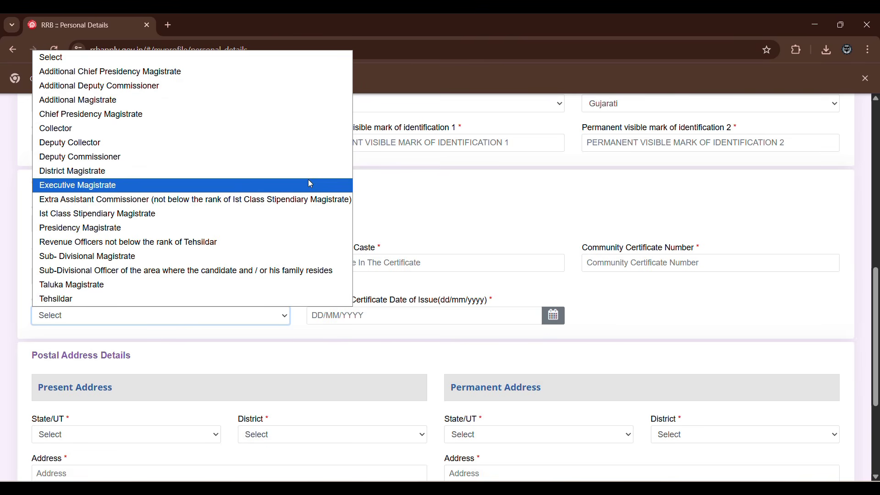
{"action": "left_click", "coordinate": [469, 204]}
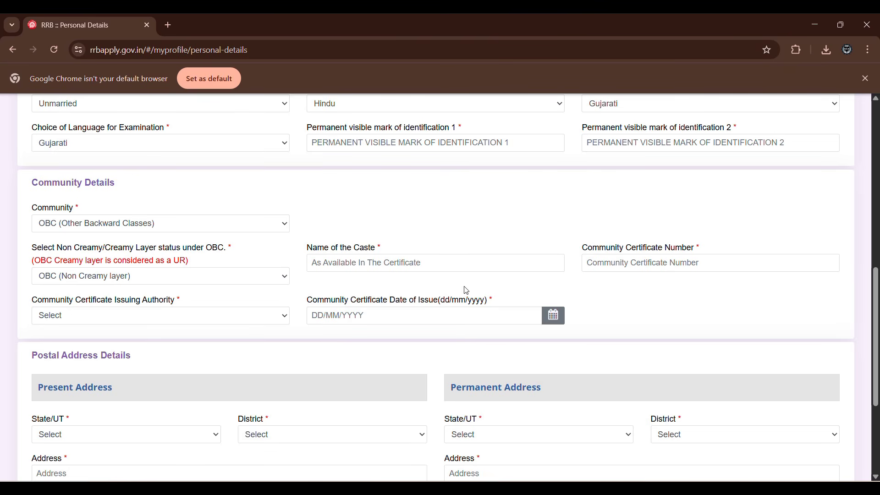
{"action": "scroll", "coordinate": [387, 234], "scroll_direction": "down", "scroll_amount": 1}
{"action": "scroll", "coordinate": [387, 236], "scroll_direction": "down", "scroll_amount": 2}
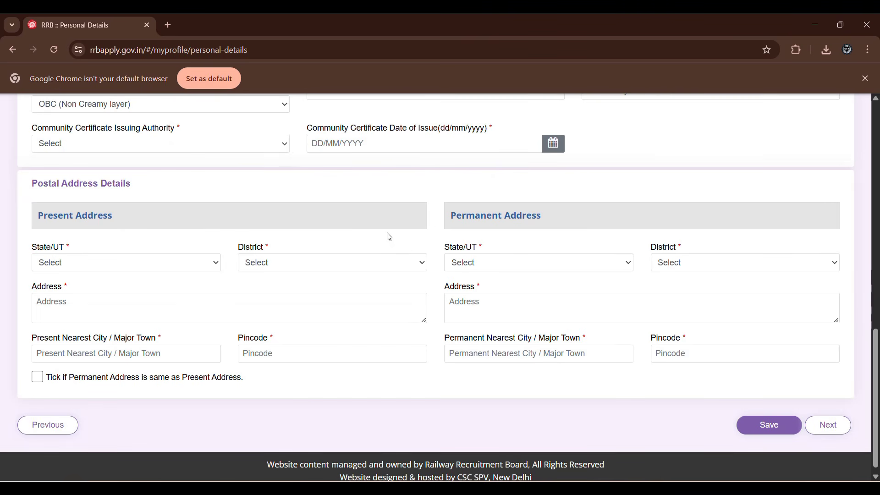
Set the state of the present address to GUJARAT.
{"action": "left_click", "coordinate": [177, 262]}
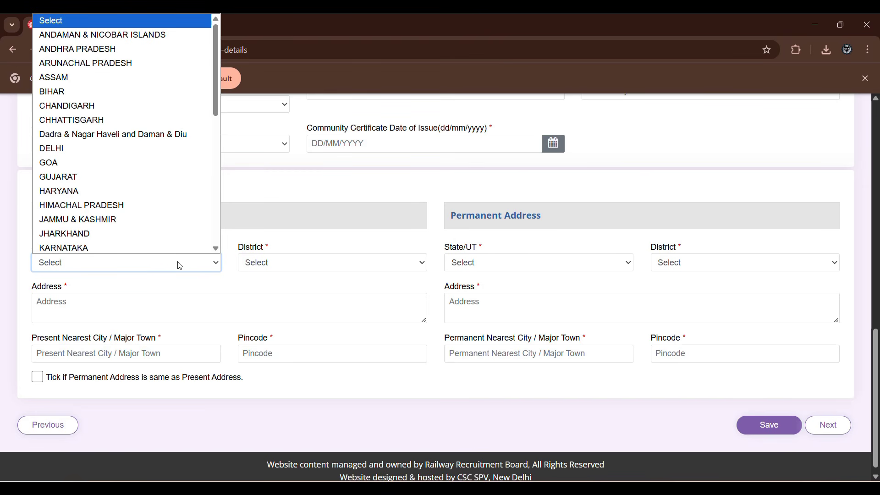
{"action": "left_click", "coordinate": [175, 264]}
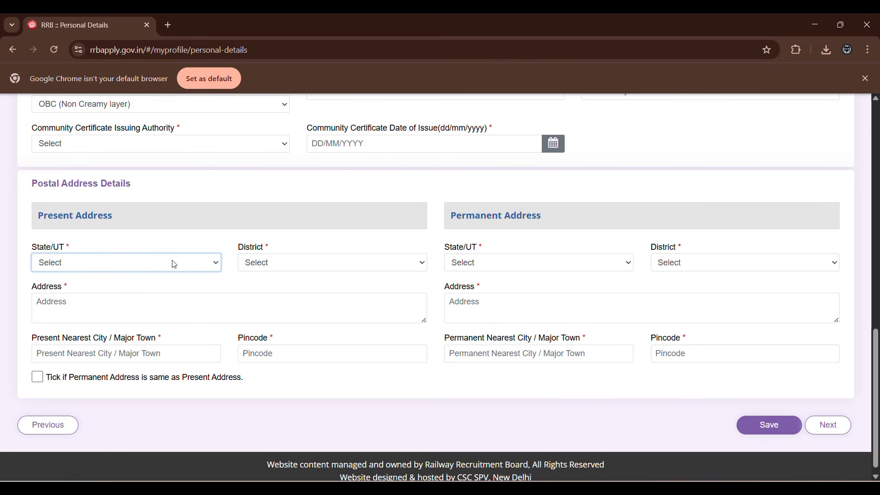
{"action": "left_click", "coordinate": [383, 33]}
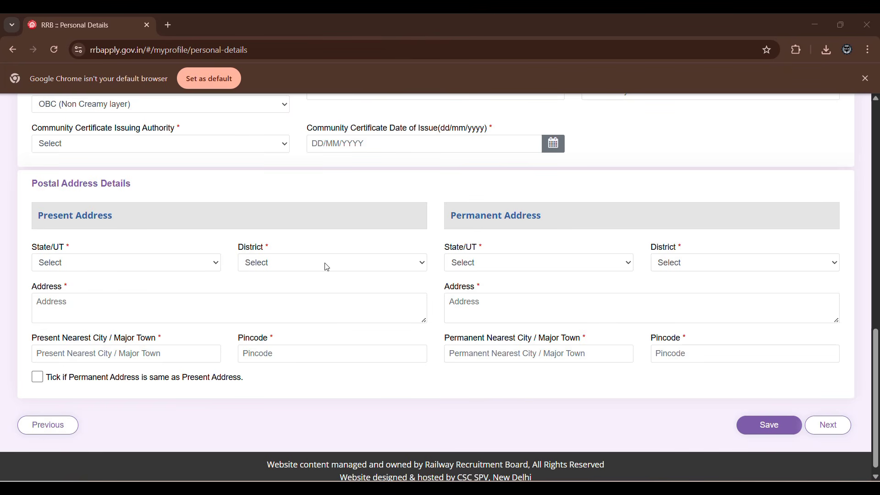
{"action": "left_click", "coordinate": [181, 270]}
{"action": "left_click", "coordinate": [184, 266]}
{"action": "left_click", "coordinate": [184, 267]}
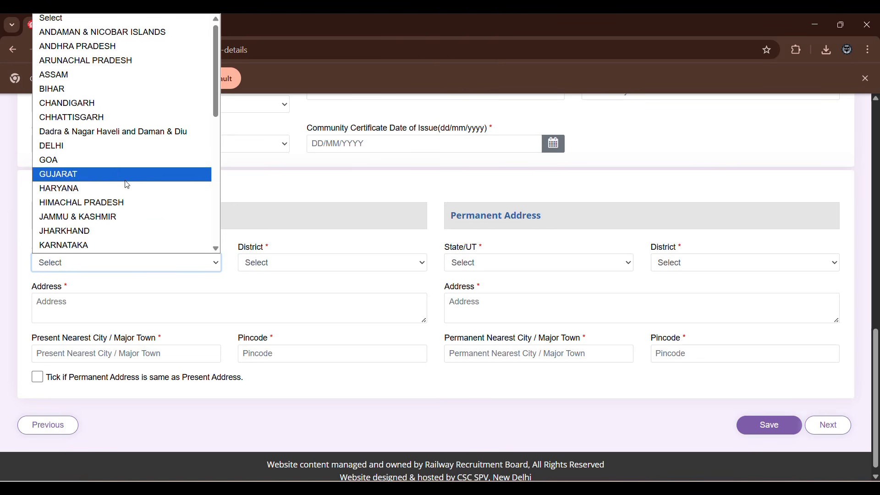
{"action": "scroll", "coordinate": [126, 181], "scroll_direction": "down", "scroll_amount": 3}
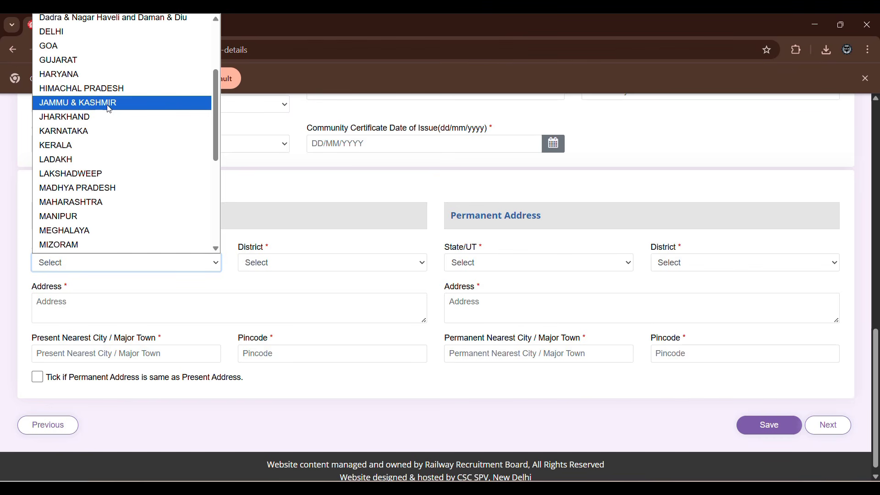
{"action": "scroll", "coordinate": [142, 181], "scroll_direction": "down", "scroll_amount": 5}
{"action": "scroll", "coordinate": [142, 182], "scroll_direction": "up", "scroll_amount": 8}
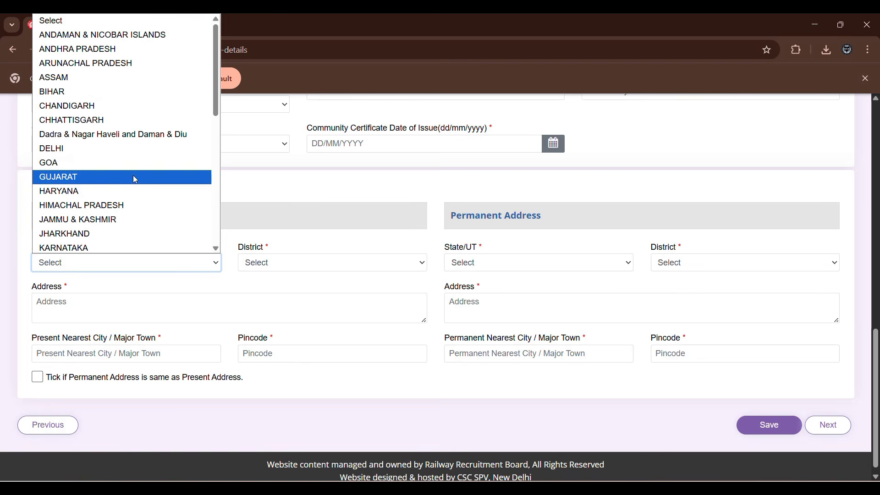
{"action": "left_click", "coordinate": [142, 183]}
Set the present address district to Jamnagar and try to mark the permanent address as the same as the present one.
{"action": "left_click", "coordinate": [273, 263]}
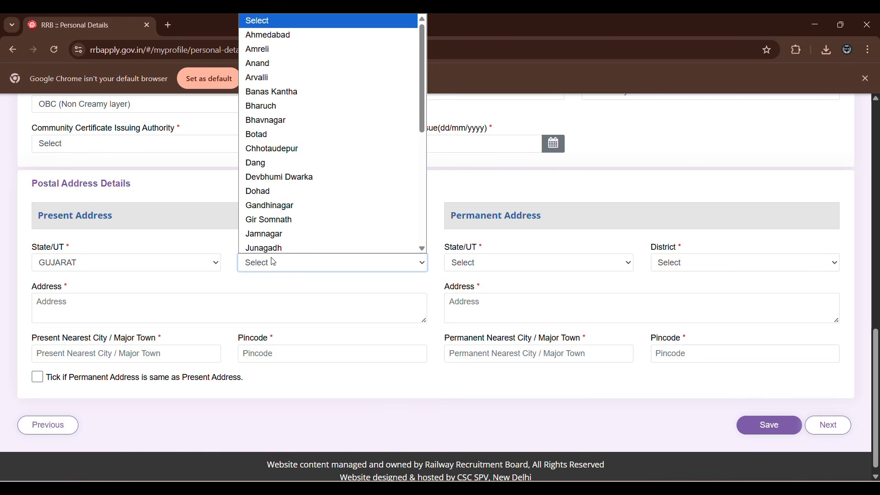
{"action": "left_click", "coordinate": [287, 233]}
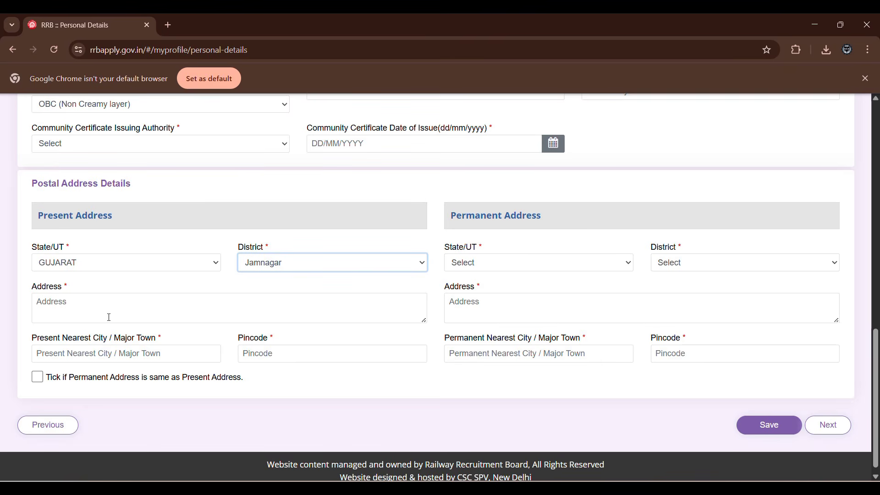
{"action": "left_click", "coordinate": [133, 313]}
{"action": "left_click", "coordinate": [282, 268]}
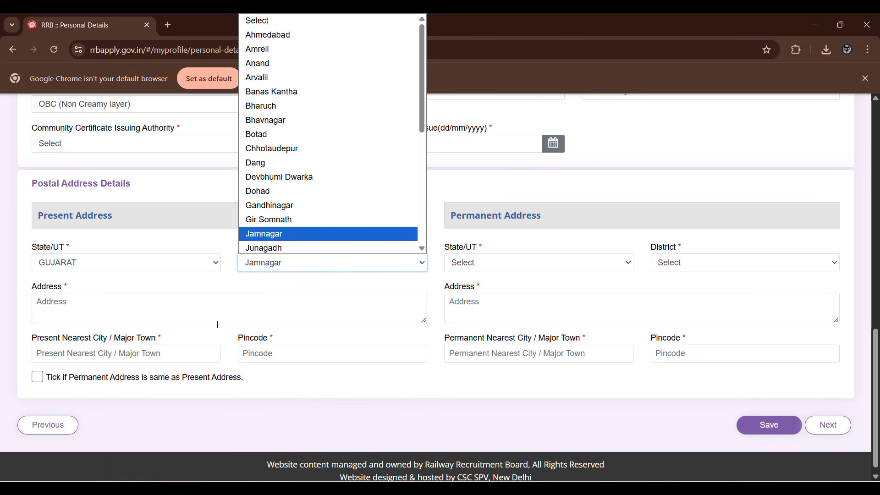
{"action": "left_click", "coordinate": [204, 338]}
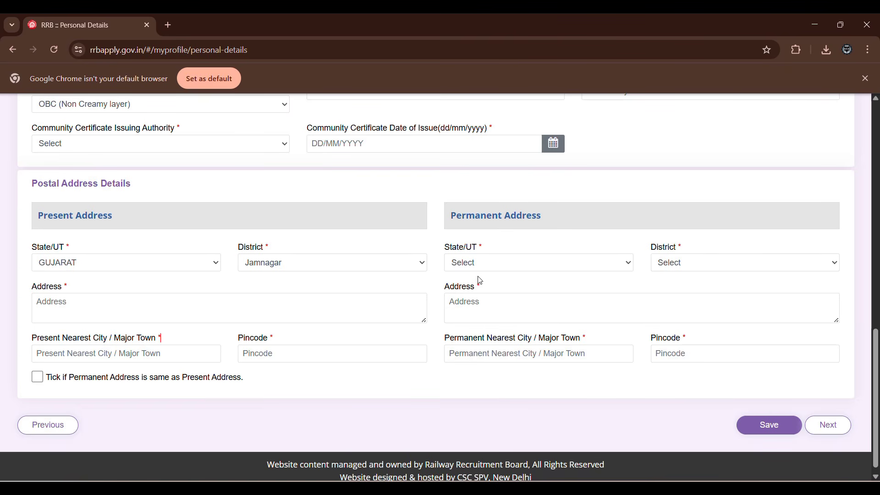
{"action": "left_click", "coordinate": [37, 380]}
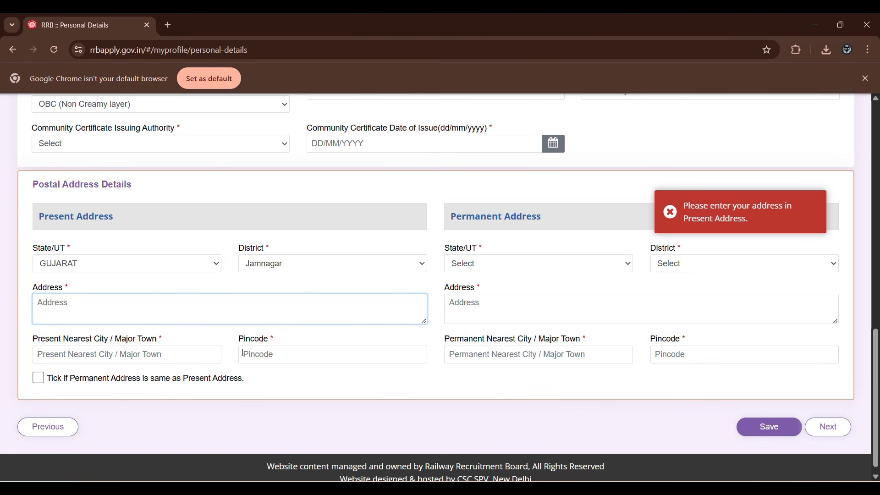
Enter the applicant's pincode in the present address and save the personal details.
{"action": "left_click", "coordinate": [261, 355]}
{"action": "type", "text": "364"}
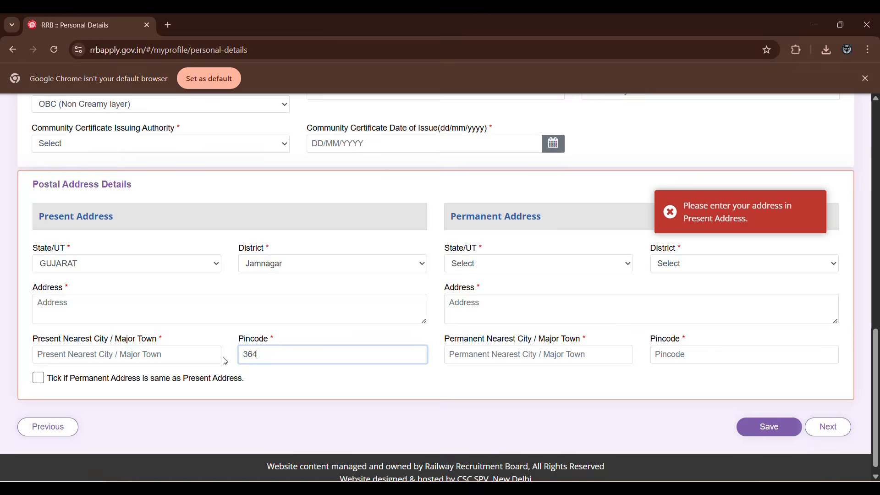
{"action": "key", "text": "BackSpace"}
{"action": "type", "text": "1010"}
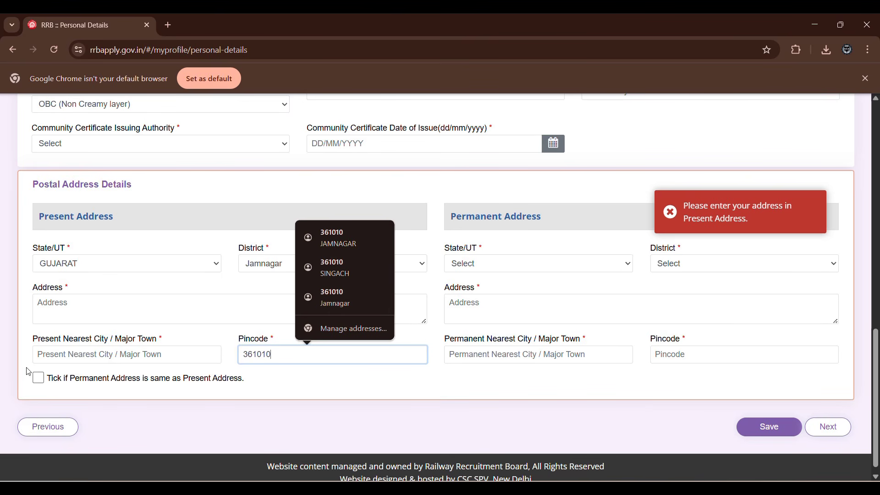
{"action": "left_click", "coordinate": [376, 37]}
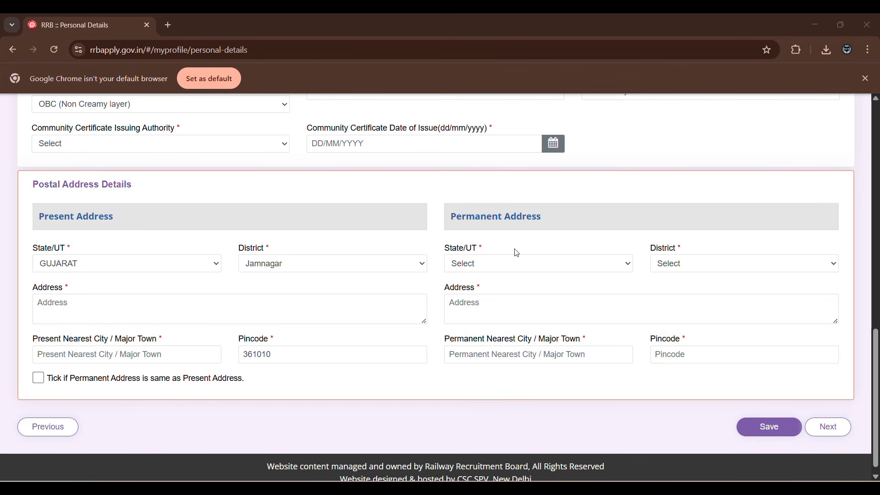
{"action": "left_click", "coordinate": [766, 430]}
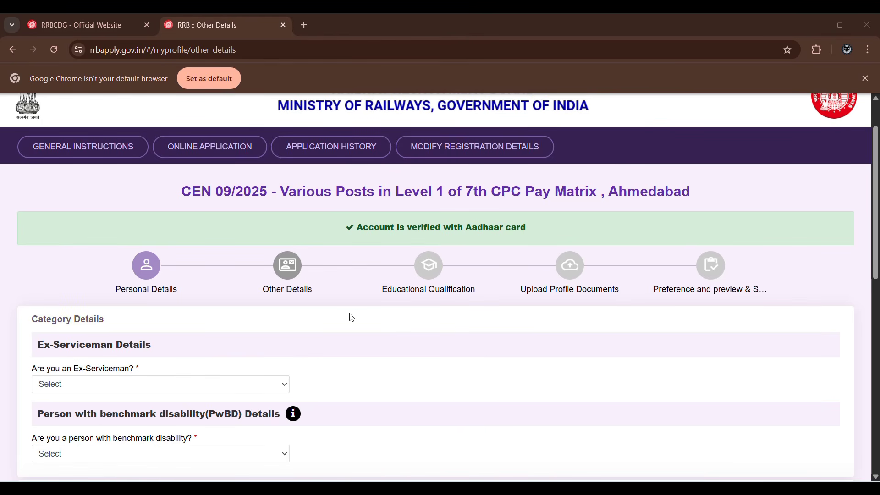
Check the service fields required by a Yes answer to the Ex-Serviceman question, and set the answer to No.
{"action": "scroll", "coordinate": [323, 322], "scroll_direction": "up", "scroll_amount": 2}
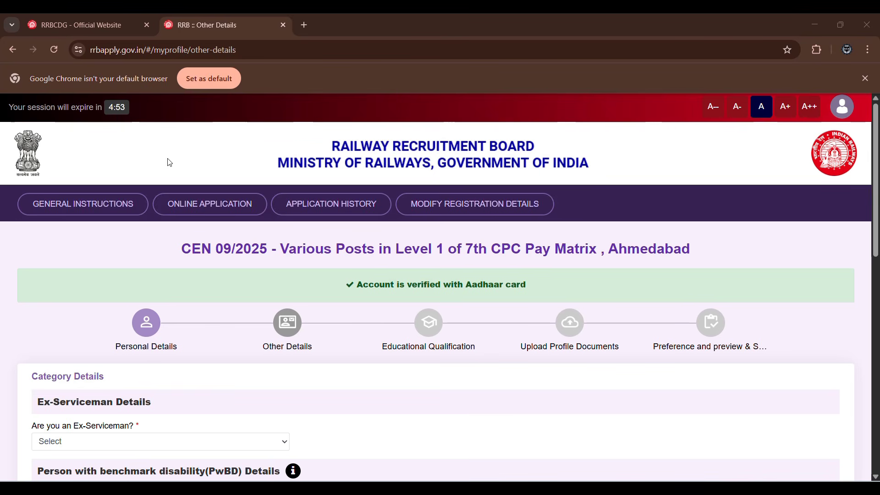
{"action": "scroll", "coordinate": [171, 161], "scroll_direction": "down", "scroll_amount": 1}
{"action": "scroll", "coordinate": [172, 163], "scroll_direction": "down", "scroll_amount": 1}
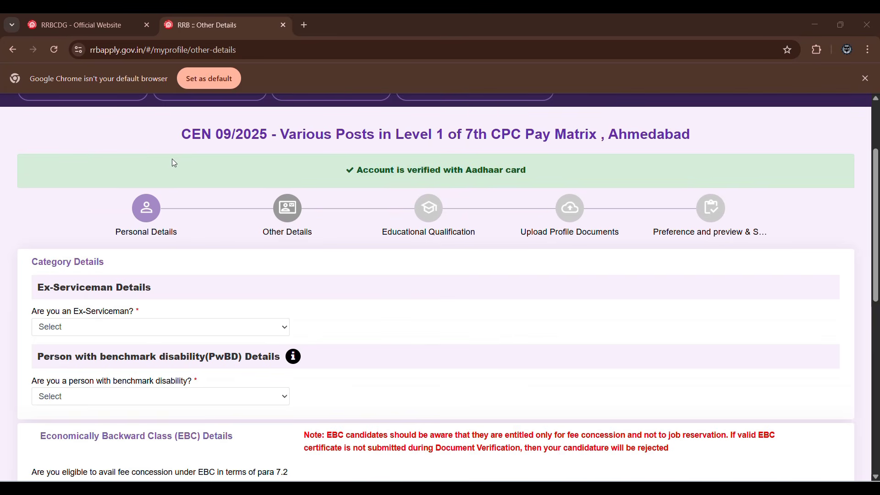
{"action": "scroll", "coordinate": [216, 261], "scroll_direction": "down", "scroll_amount": 1}
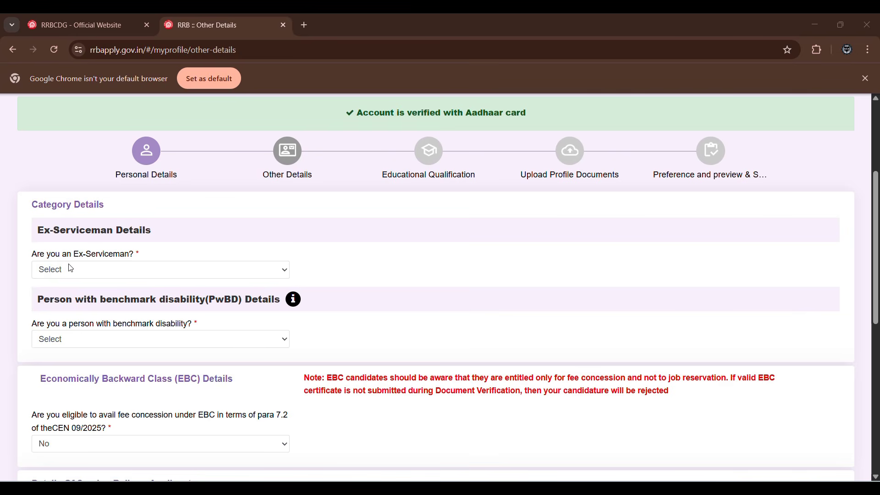
{"action": "left_click", "coordinate": [103, 270]}
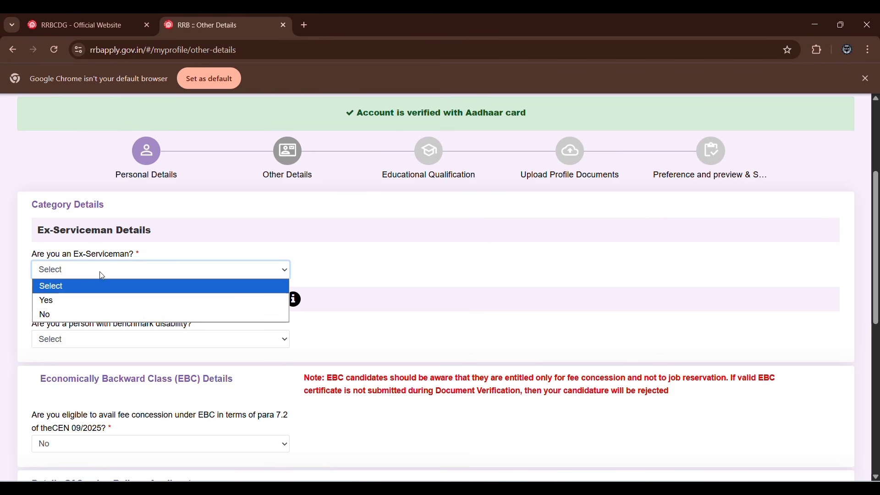
{"action": "left_click", "coordinate": [91, 301]}
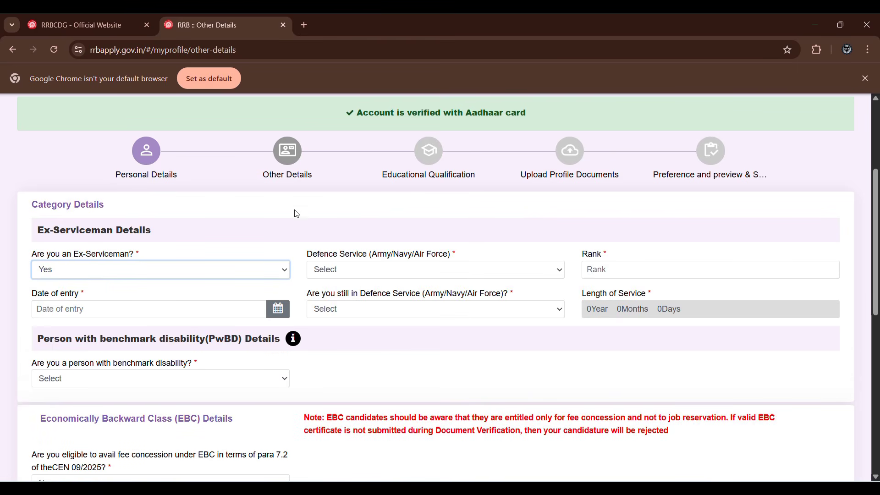
{"action": "left_click", "coordinate": [230, 273]}
{"action": "left_click", "coordinate": [209, 313]}
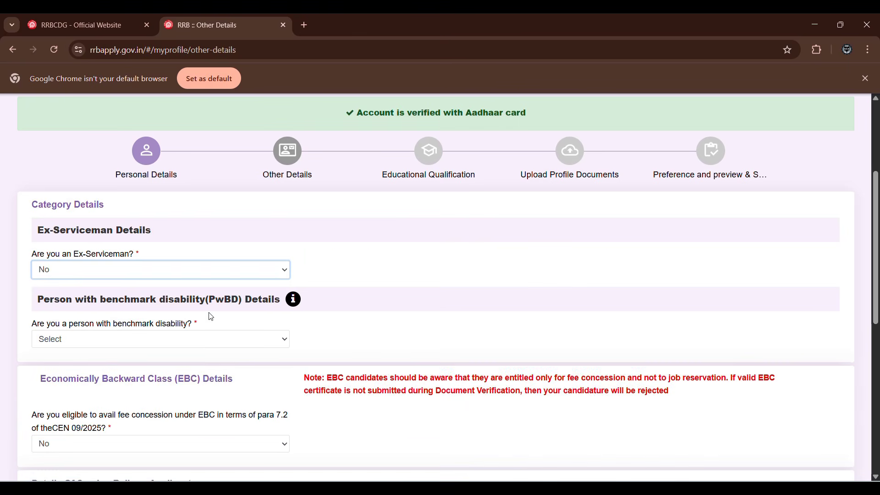
Check the disability fields required by a Yes answer to the benchmark disability question, and set the answer to No.
{"action": "scroll", "coordinate": [159, 337], "scroll_direction": "down", "scroll_amount": 1}
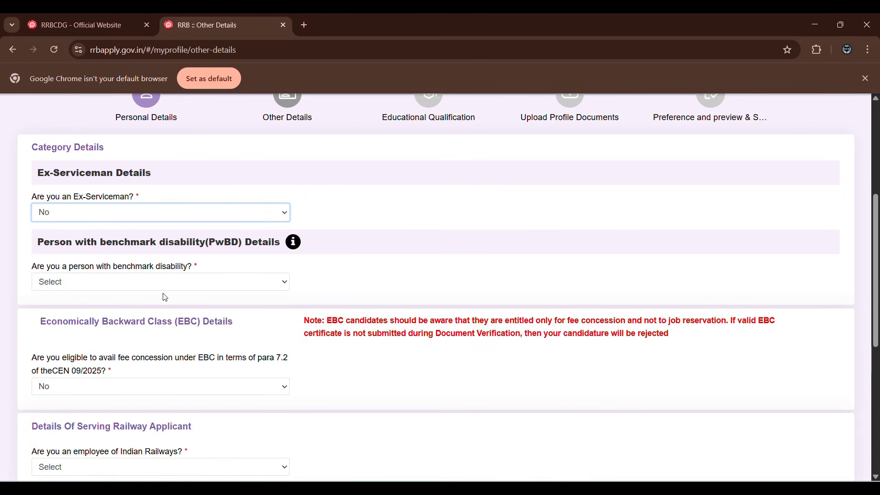
{"action": "left_click", "coordinate": [165, 279]}
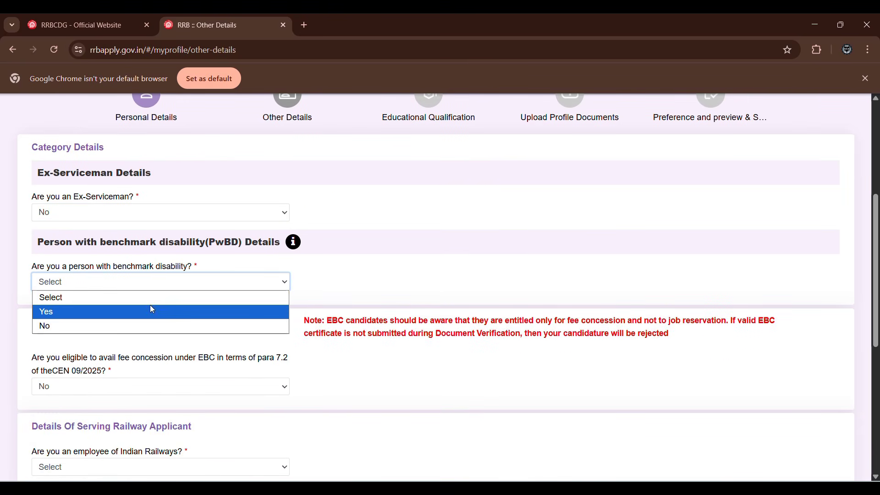
{"action": "left_click", "coordinate": [151, 305]}
{"action": "left_click", "coordinate": [155, 287]}
{"action": "left_click", "coordinate": [132, 313]}
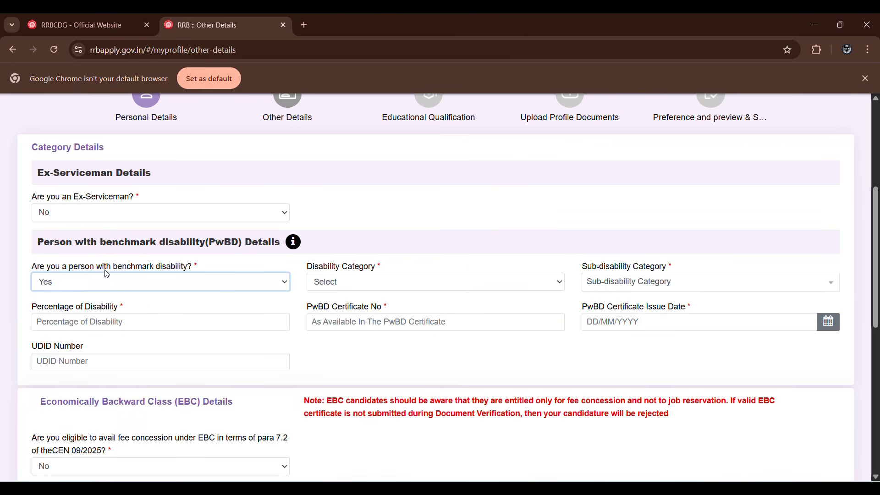
{"action": "left_click", "coordinate": [106, 282]}
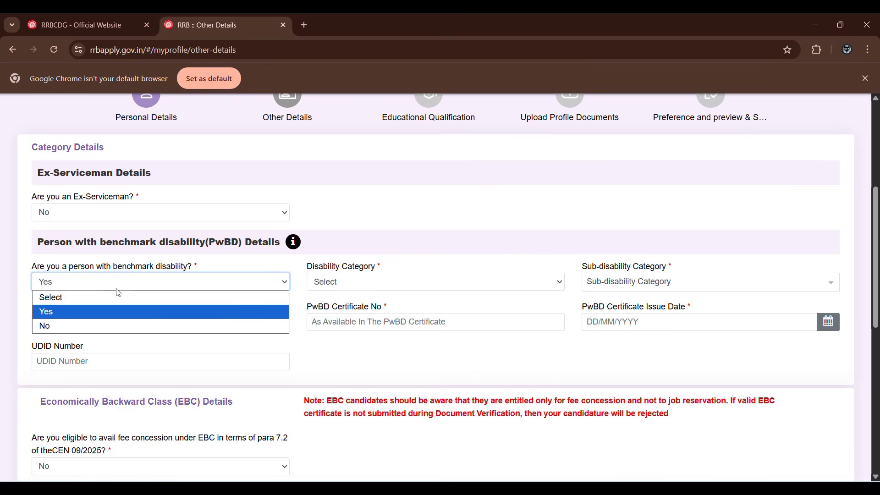
{"action": "left_click", "coordinate": [105, 320]}
Answer No to whether writing ability is affected in the scribe details.
{"action": "scroll", "coordinate": [105, 316], "scroll_direction": "down", "scroll_amount": 2}
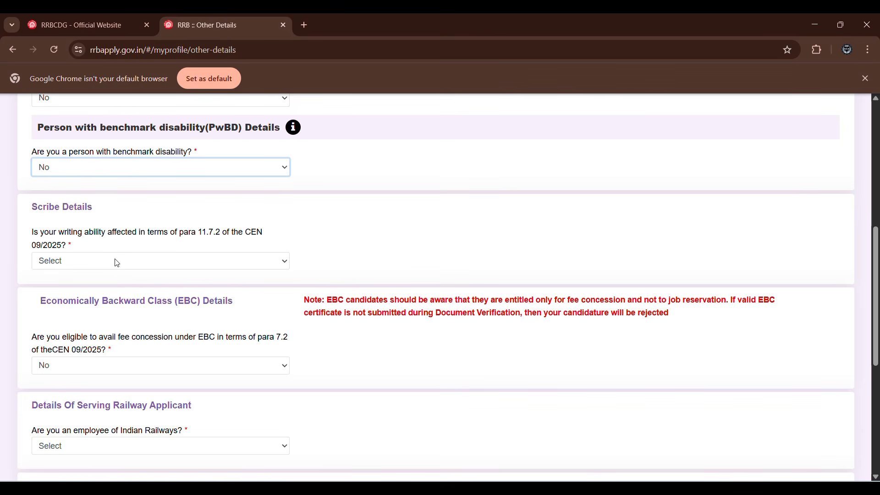
{"action": "left_click", "coordinate": [379, 35]}
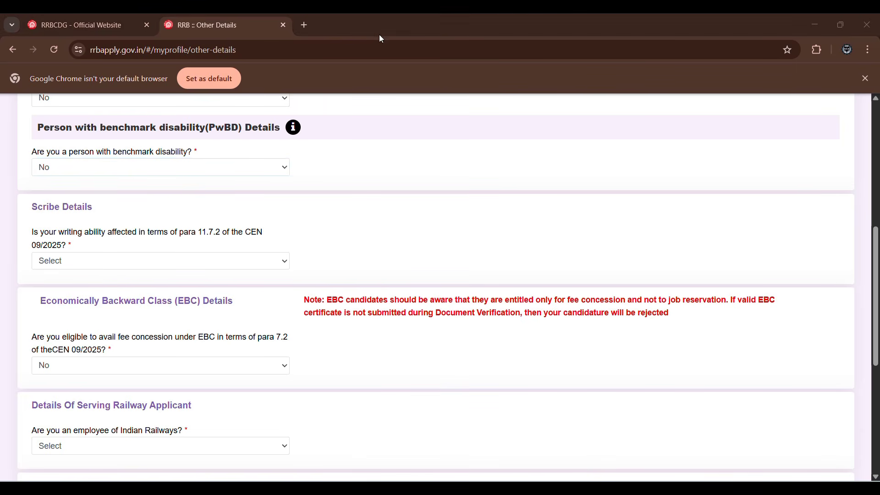
{"action": "left_click", "coordinate": [124, 263]}
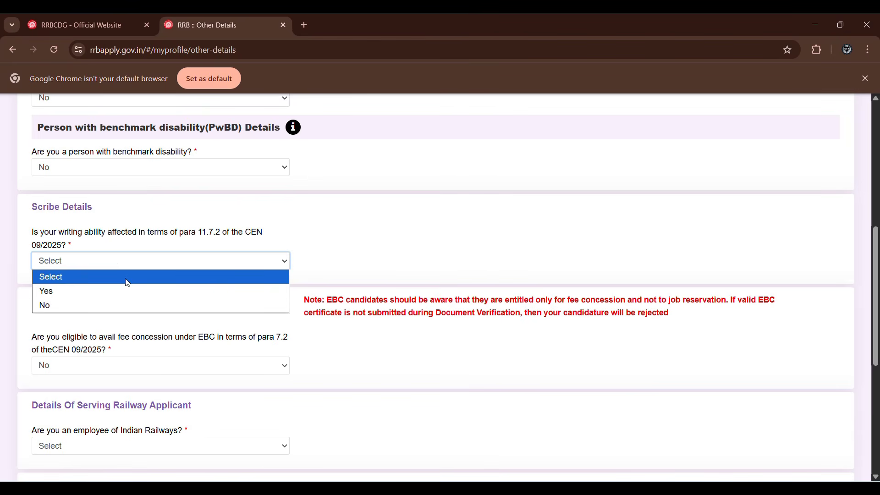
{"action": "left_click", "coordinate": [119, 305]}
Examine the document type and issuing authority options for EBC fee concession under Yes, agreeing to the notice, and return the answer to No.
{"action": "scroll", "coordinate": [130, 311], "scroll_direction": "down", "scroll_amount": 2}
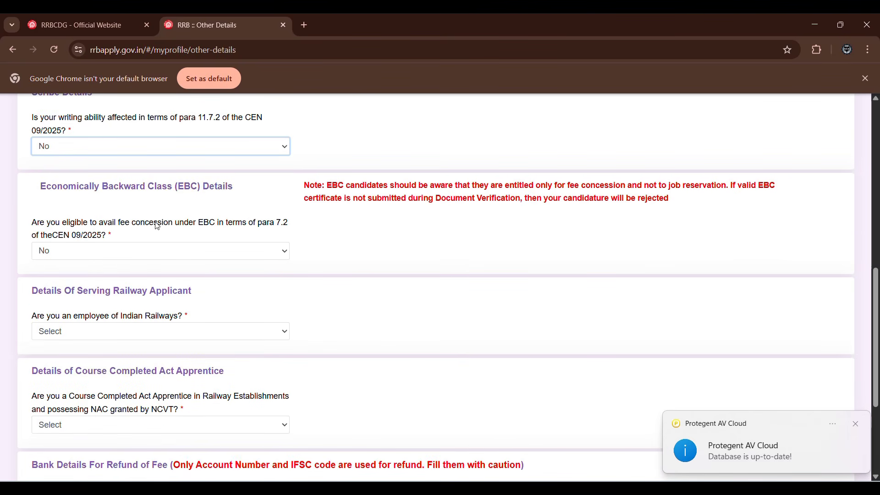
{"action": "left_click", "coordinate": [180, 251]}
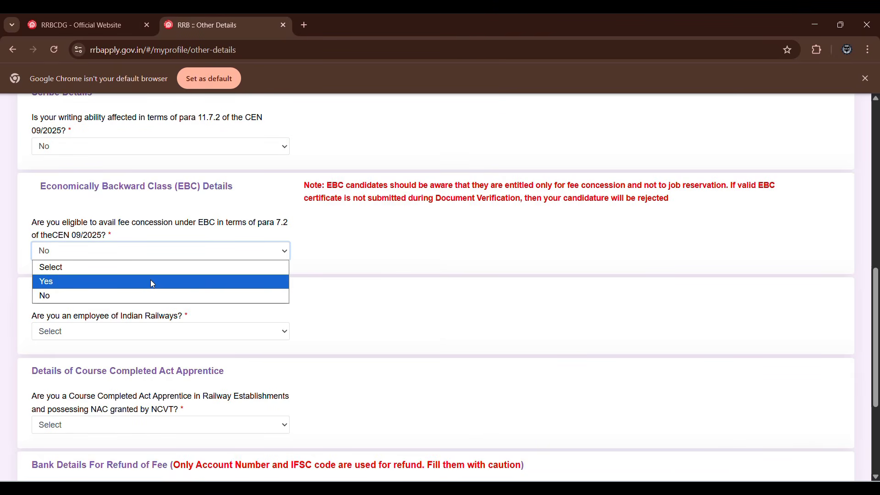
{"action": "left_click", "coordinate": [153, 282]}
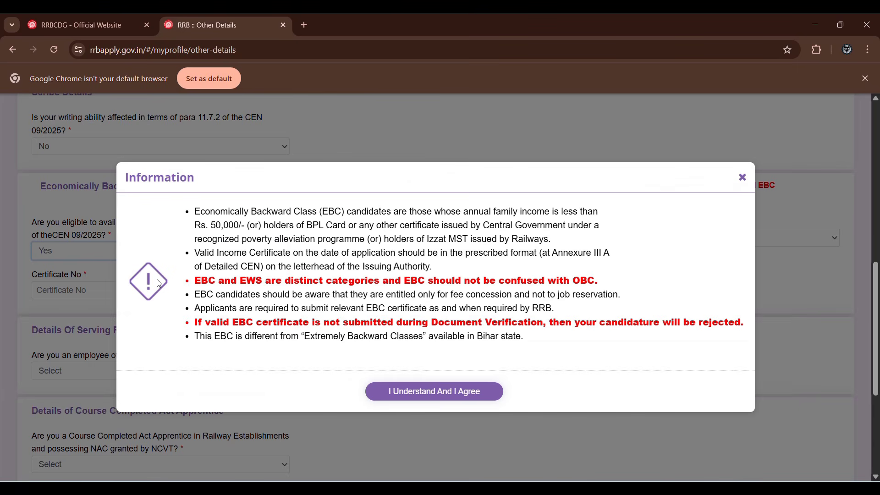
{"action": "left_click", "coordinate": [436, 392]}
{"action": "left_click", "coordinate": [350, 244]}
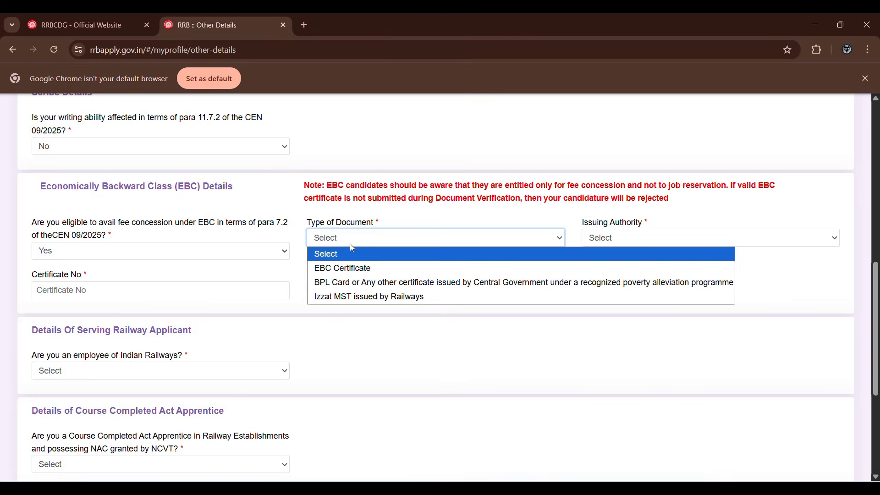
{"action": "left_click", "coordinate": [617, 241]}
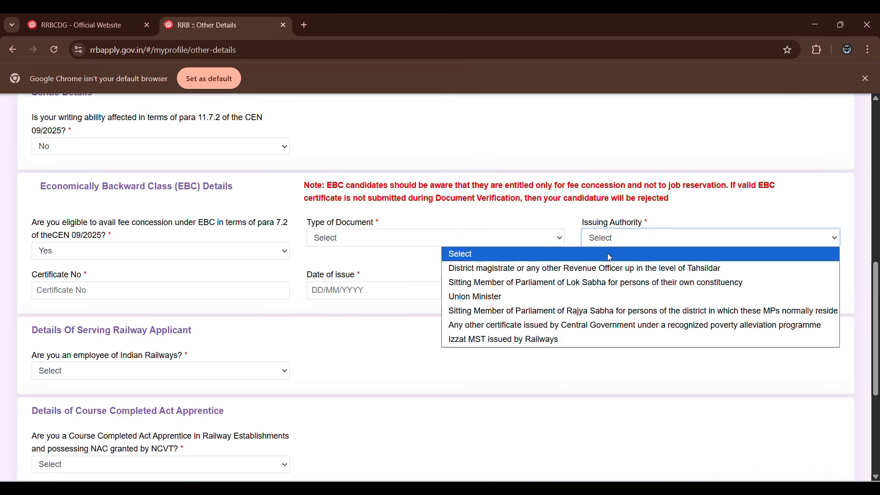
{"action": "left_click", "coordinate": [391, 346]}
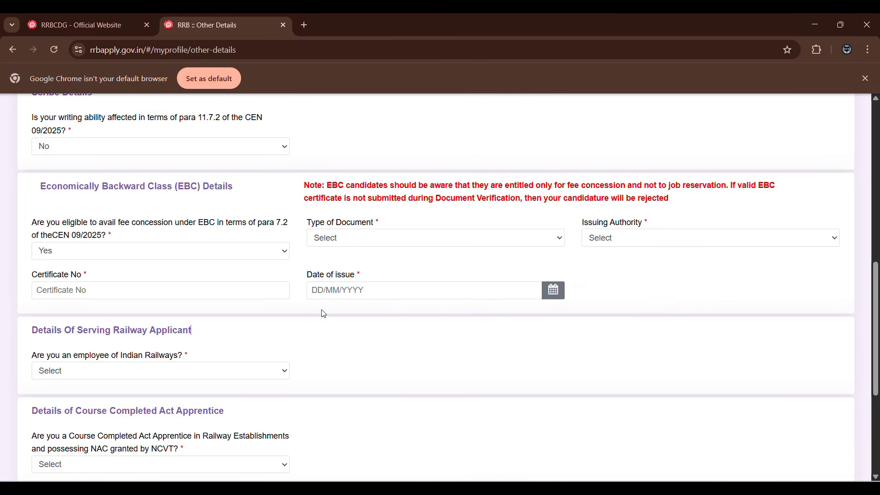
{"action": "left_click", "coordinate": [130, 251]}
{"action": "left_click", "coordinate": [113, 296]}
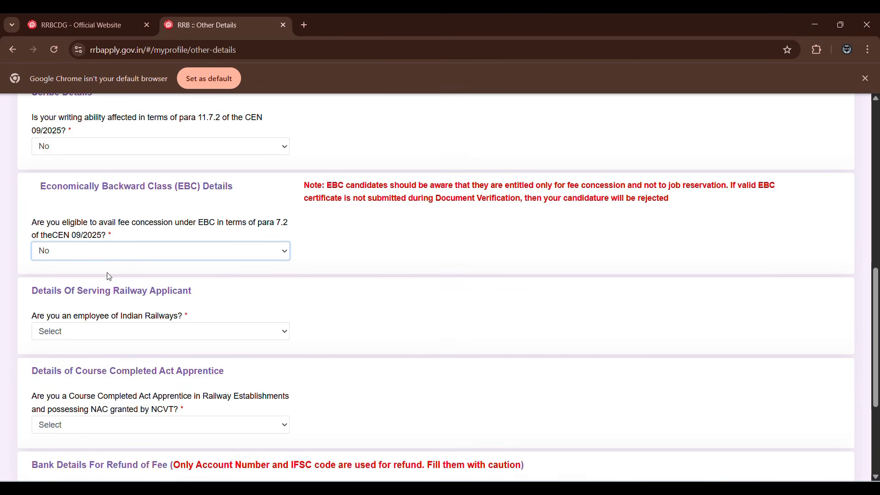
{"action": "scroll", "coordinate": [112, 275], "scroll_direction": "down", "scroll_amount": 1}
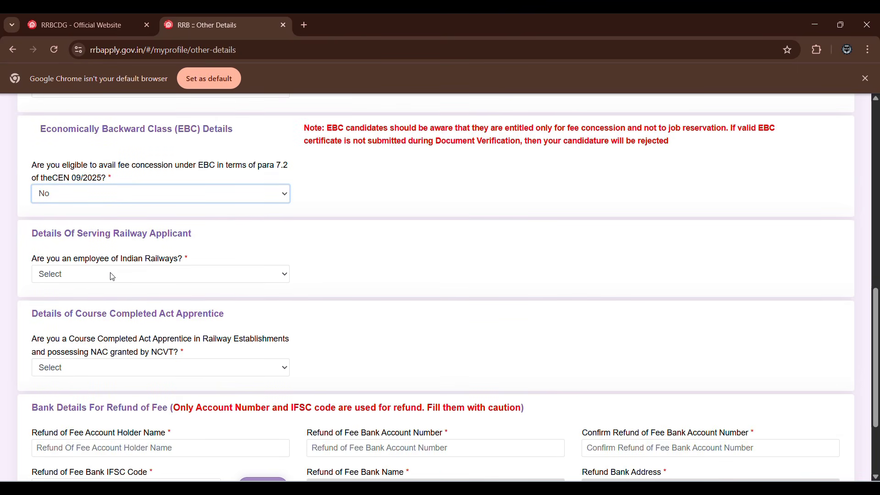
Answer No to being an Indian Railways employee and set the current department/organization to Not Applicable.
{"action": "left_click", "coordinate": [112, 276]}
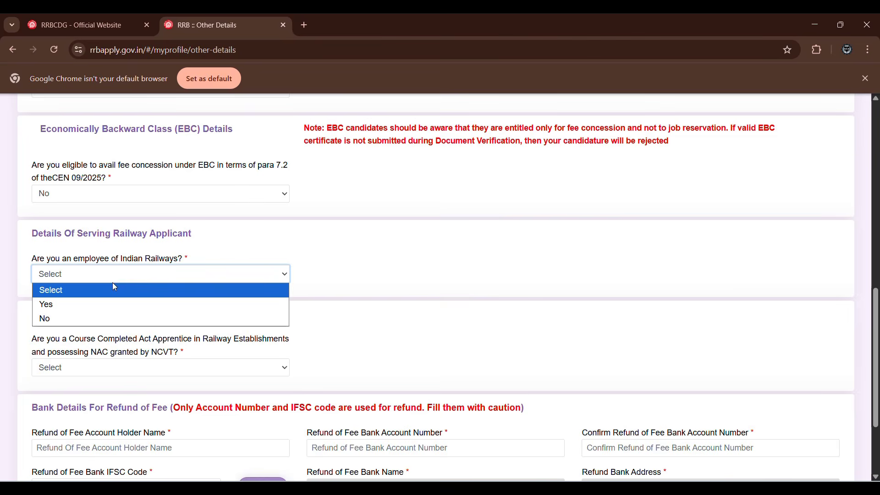
{"action": "left_click", "coordinate": [123, 320]}
{"action": "scroll", "coordinate": [131, 300], "scroll_direction": "down", "scroll_amount": 1}
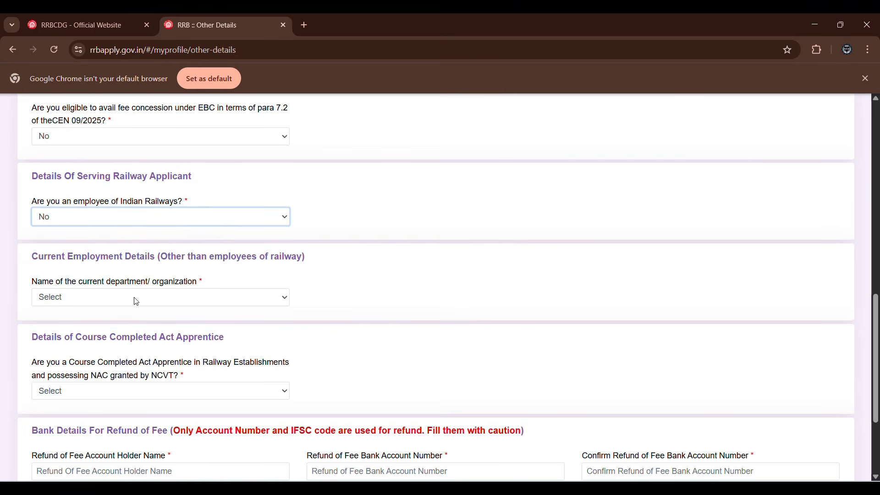
{"action": "left_click", "coordinate": [136, 300]}
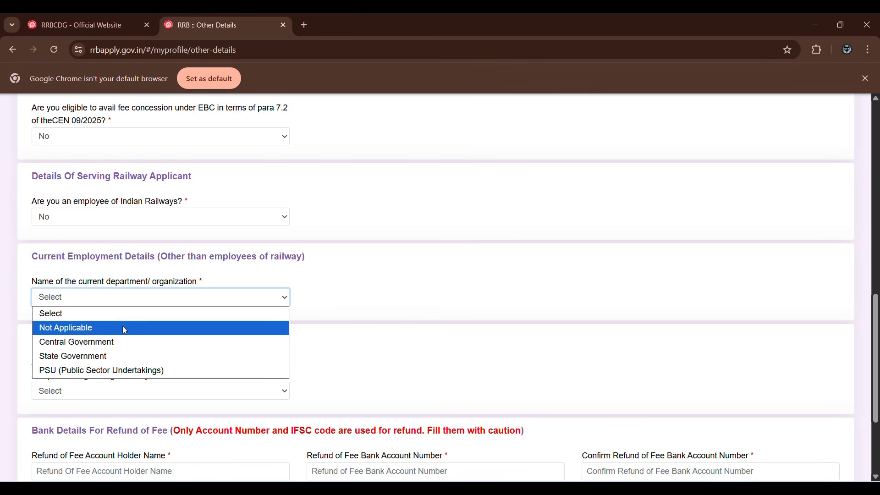
{"action": "left_click", "coordinate": [122, 327]}
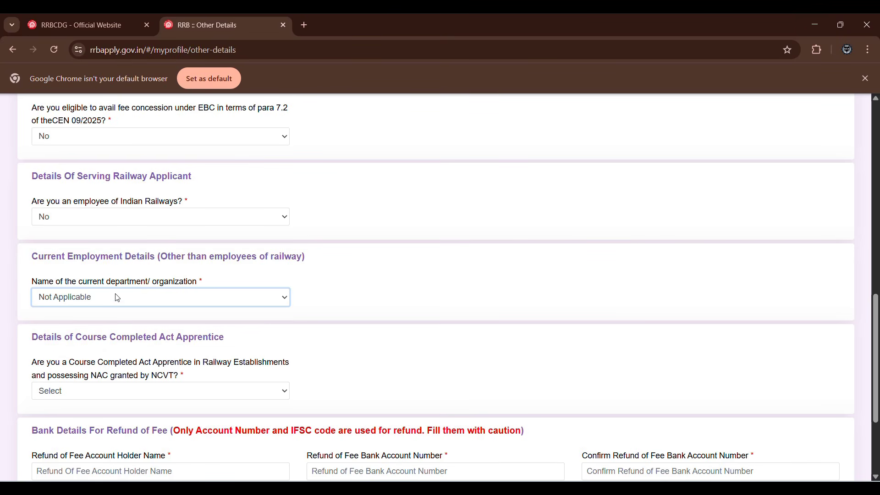
Check the training fields required by a Yes answer to the Course Completed Act Apprentice question, and set the answer to No.
{"action": "scroll", "coordinate": [117, 297], "scroll_direction": "down", "scroll_amount": 1}
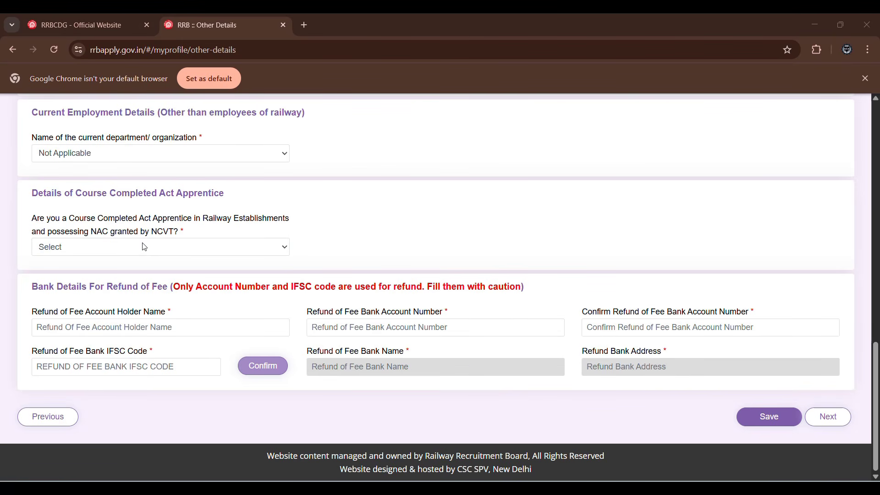
{"action": "left_click", "coordinate": [144, 247]}
{"action": "left_click", "coordinate": [143, 277]}
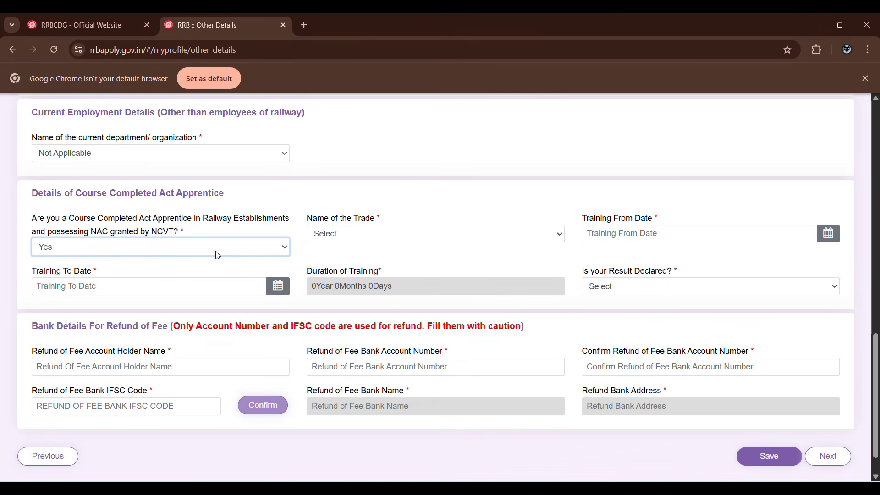
{"action": "left_click", "coordinate": [206, 247]}
{"action": "left_click", "coordinate": [172, 292]}
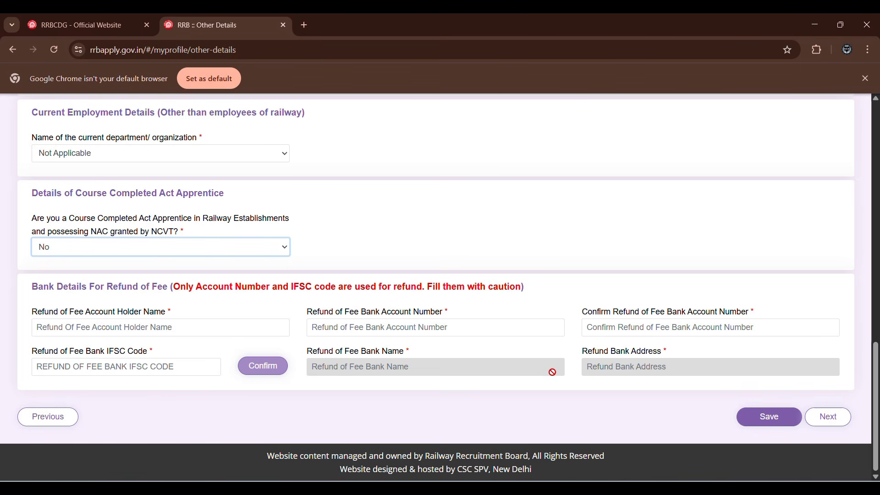
Review the answers in the Other Details section, save it and continue to Educational Qualification.
{"action": "scroll", "coordinate": [412, 309], "scroll_direction": "up", "scroll_amount": 5}
{"action": "scroll", "coordinate": [414, 311], "scroll_direction": "down", "scroll_amount": 5}
{"action": "scroll", "coordinate": [413, 303], "scroll_direction": "up", "scroll_amount": 6}
{"action": "scroll", "coordinate": [408, 292], "scroll_direction": "up", "scroll_amount": 4}
{"action": "scroll", "coordinate": [408, 290], "scroll_direction": "up", "scroll_amount": 5}
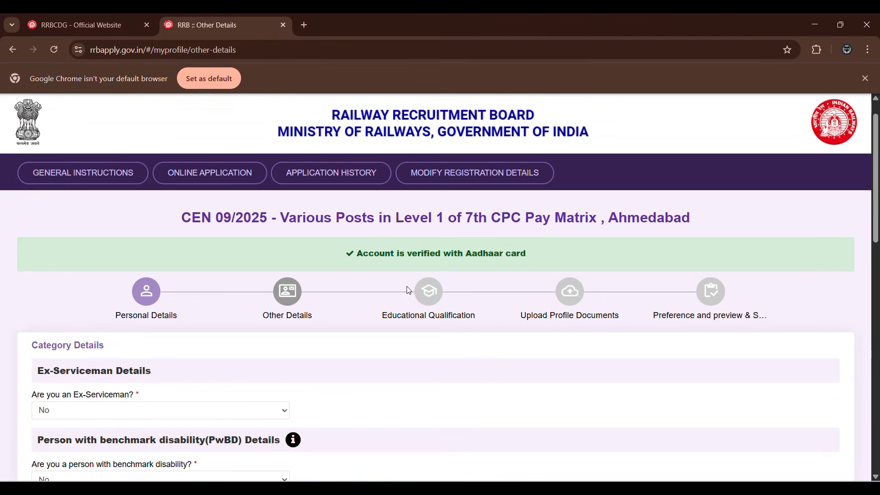
{"action": "scroll", "coordinate": [170, 231], "scroll_direction": "down", "scroll_amount": 1}
{"action": "scroll", "coordinate": [169, 234], "scroll_direction": "up", "scroll_amount": 1}
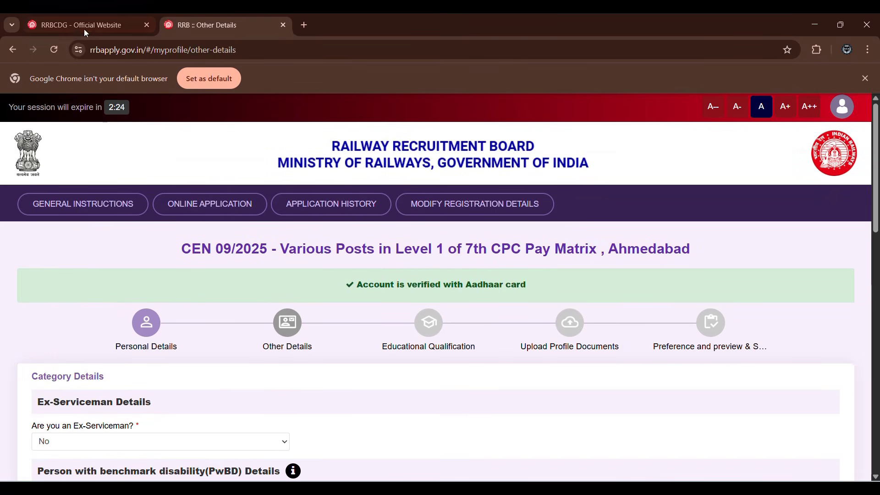
{"action": "scroll", "coordinate": [307, 274], "scroll_direction": "down", "scroll_amount": 12}
{"action": "scroll", "coordinate": [376, 315], "scroll_direction": "down", "scroll_amount": 1}
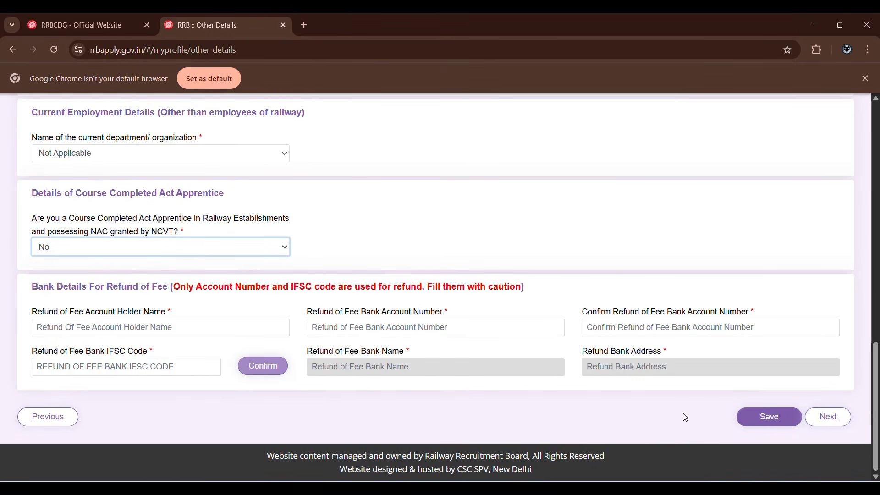
{"action": "left_click", "coordinate": [778, 416]}
{"action": "left_click", "coordinate": [406, 38]}
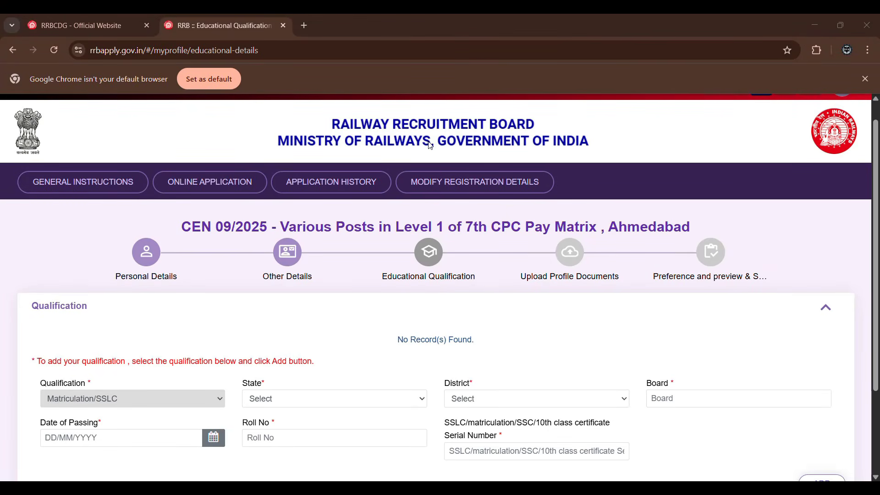
Set the state to GUJARAT and the district to Jamnagar for the Matriculation/SSLC qualification.
{"action": "scroll", "coordinate": [436, 156], "scroll_direction": "down", "scroll_amount": 3}
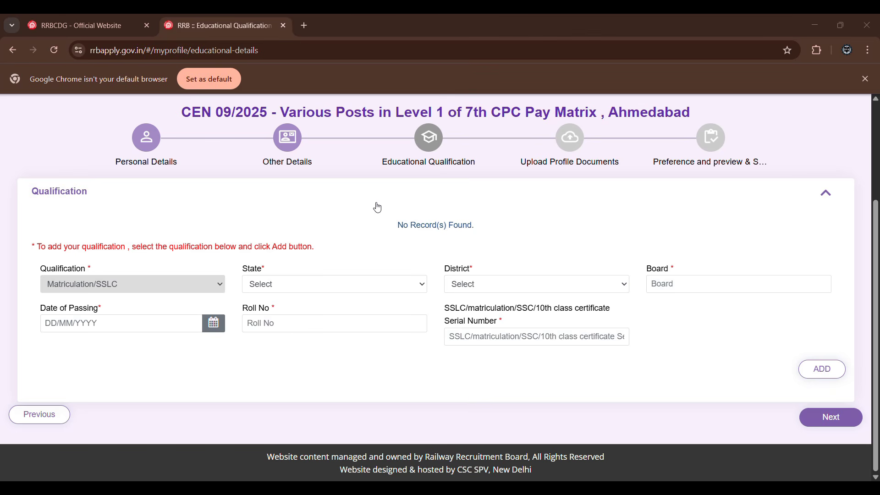
{"action": "left_click", "coordinate": [330, 292]}
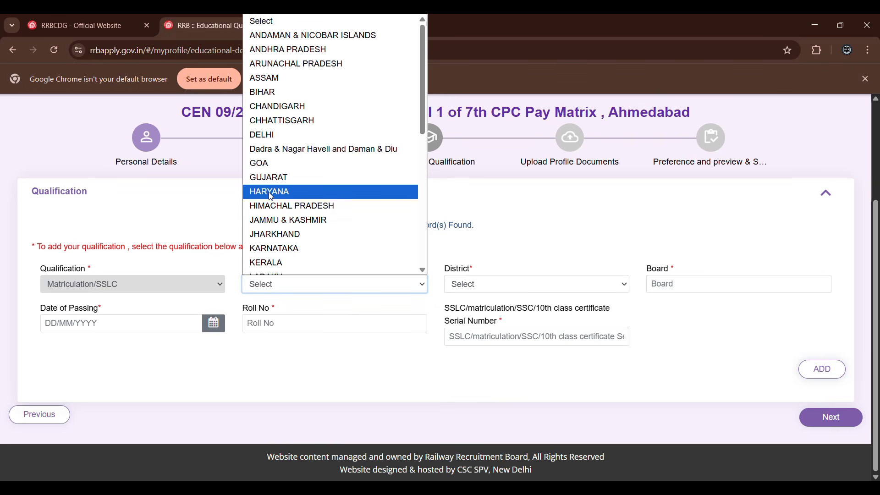
{"action": "scroll", "coordinate": [284, 188], "scroll_direction": "up", "scroll_amount": 1}
{"action": "left_click", "coordinate": [292, 178]}
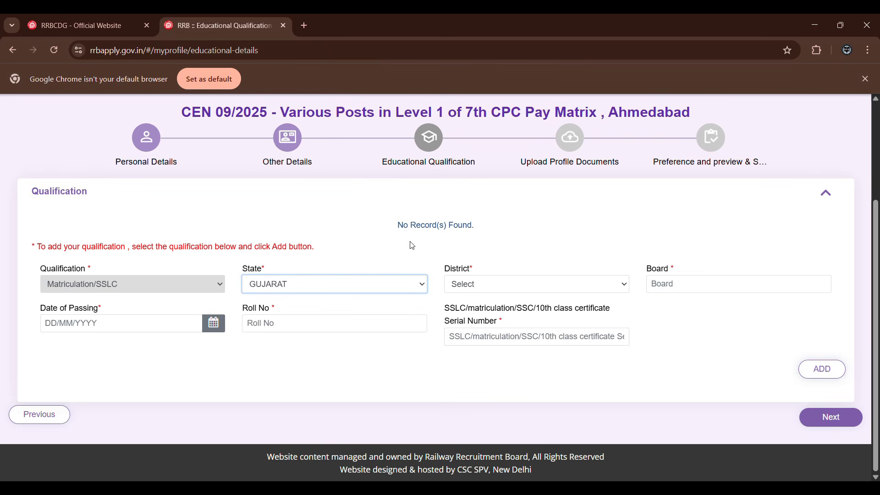
{"action": "left_click", "coordinate": [483, 280]}
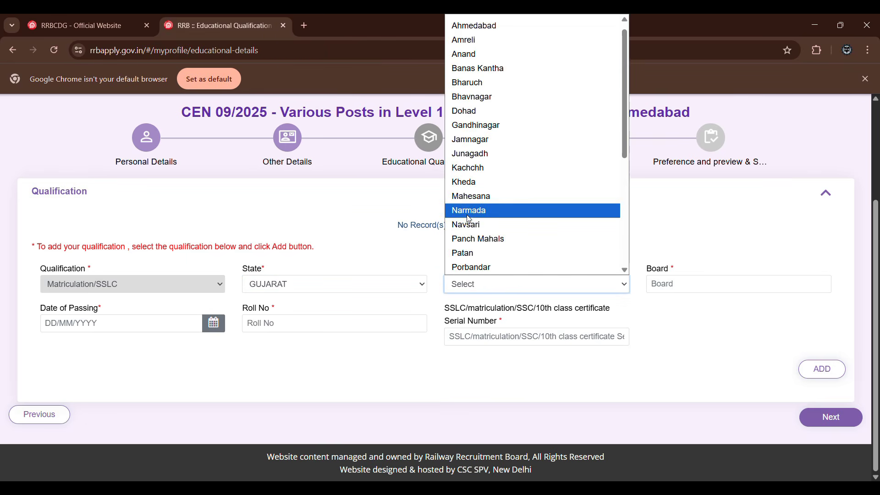
{"action": "left_click", "coordinate": [472, 139]}
Go to the Board field and add the Matriculation/SSLC qualification to the educational details.
{"action": "left_click", "coordinate": [665, 284]}
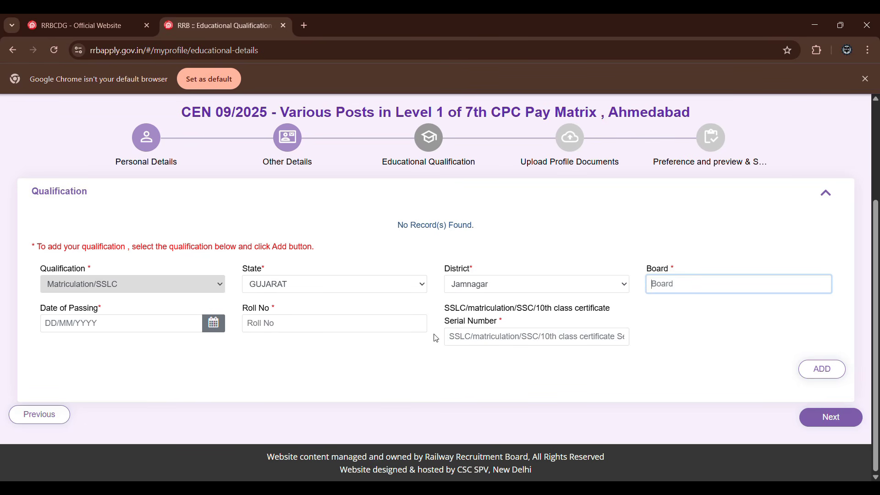
{"action": "left_click", "coordinate": [375, 29]}
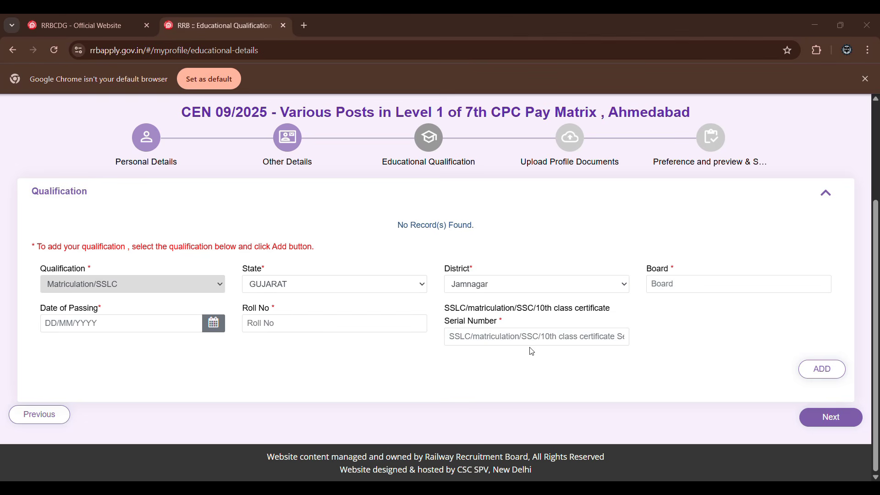
{"action": "left_click", "coordinate": [815, 371]}
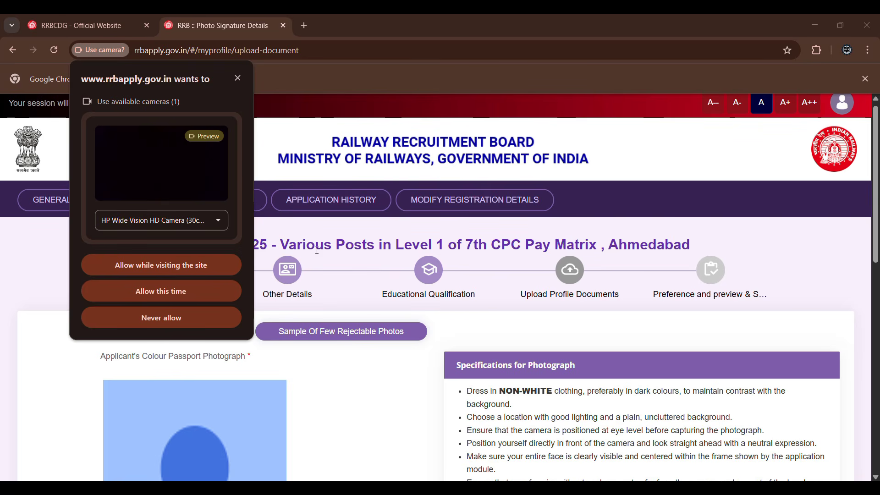
Allow the site to use the camera while visiting and check the live photograph capture options.
{"action": "left_click", "coordinate": [165, 264]}
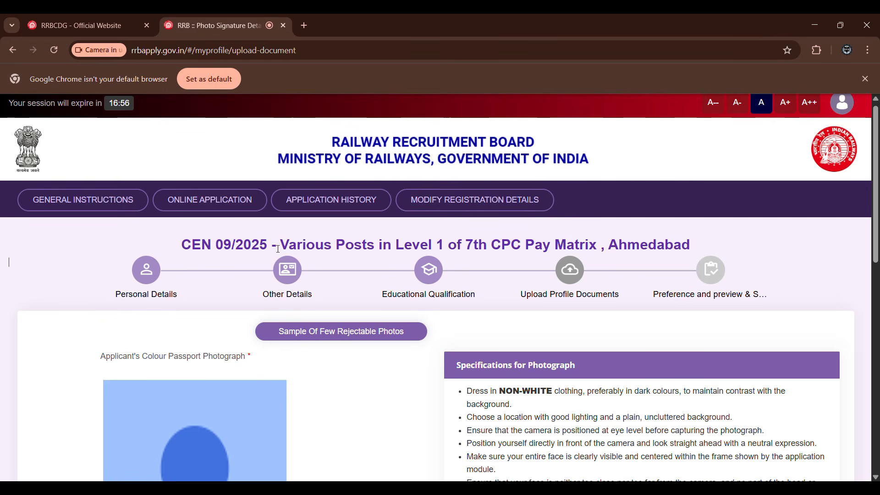
{"action": "scroll", "coordinate": [322, 265], "scroll_direction": "down", "scroll_amount": 6}
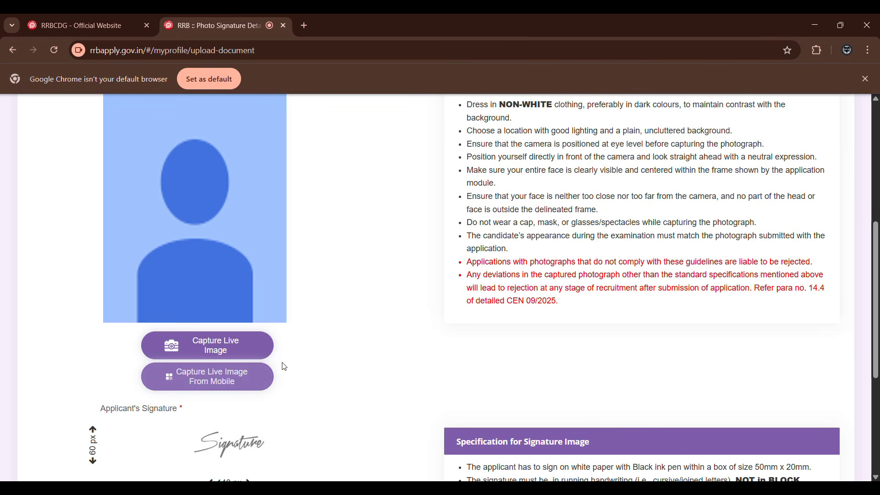
{"action": "scroll", "coordinate": [309, 299], "scroll_direction": "up", "scroll_amount": 4}
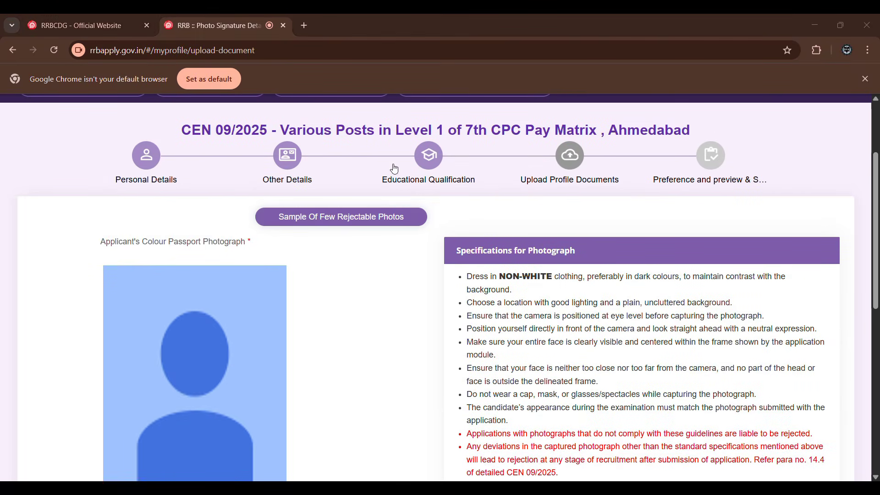
Examine the photograph and signature specifications, the signature file limits and the declaration among the profile documents.
{"action": "scroll", "coordinate": [326, 248], "scroll_direction": "down", "scroll_amount": 6}
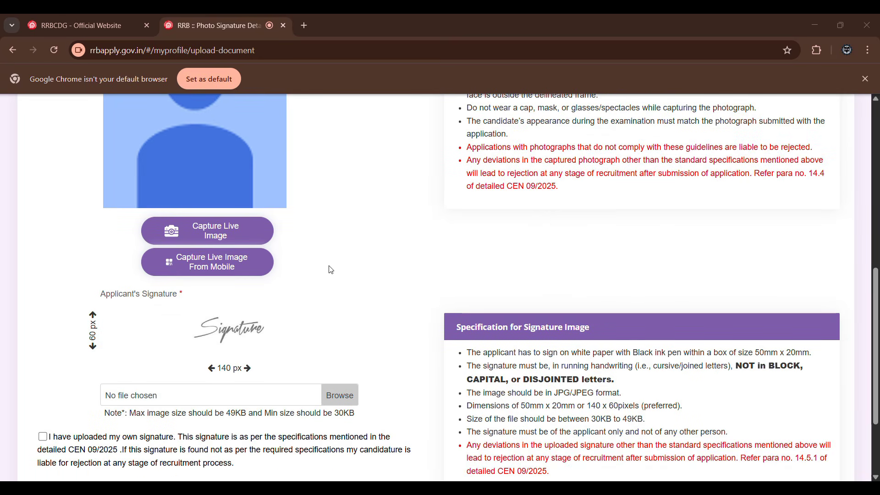
{"action": "scroll", "coordinate": [337, 273], "scroll_direction": "down", "scroll_amount": 2}
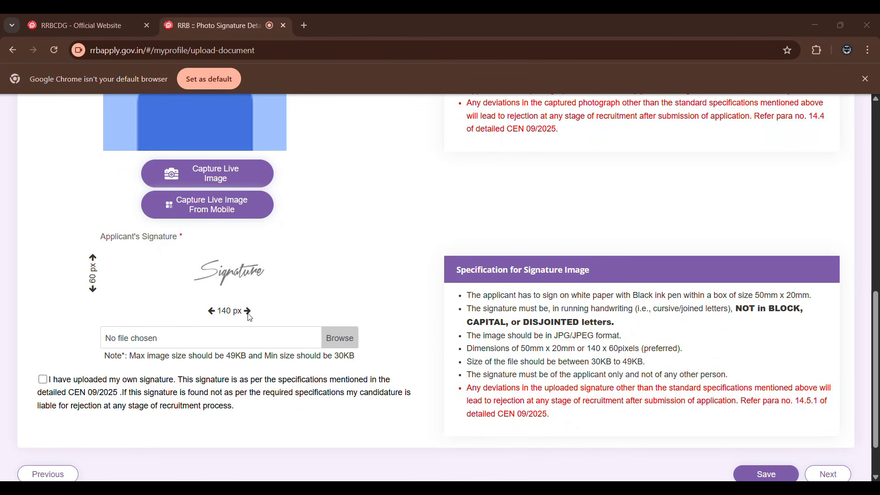
{"action": "scroll", "coordinate": [214, 326], "scroll_direction": "down", "scroll_amount": 1}
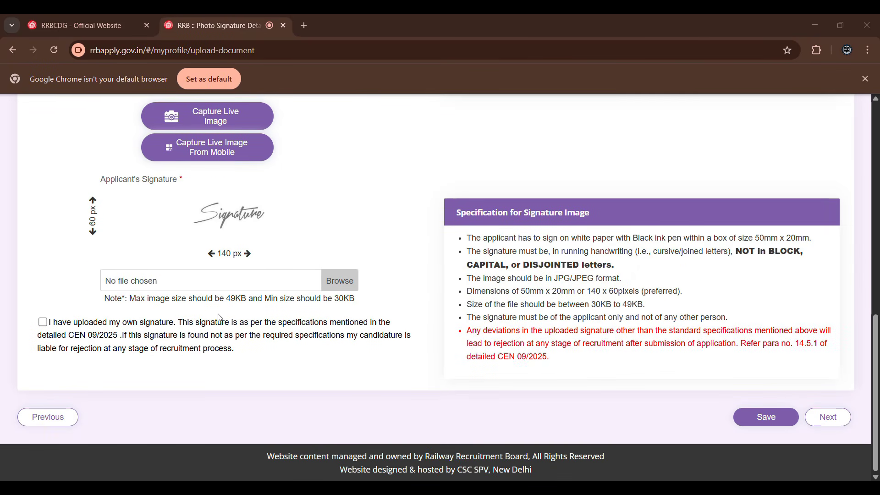
{"action": "scroll", "coordinate": [217, 316], "scroll_direction": "up", "scroll_amount": 5}
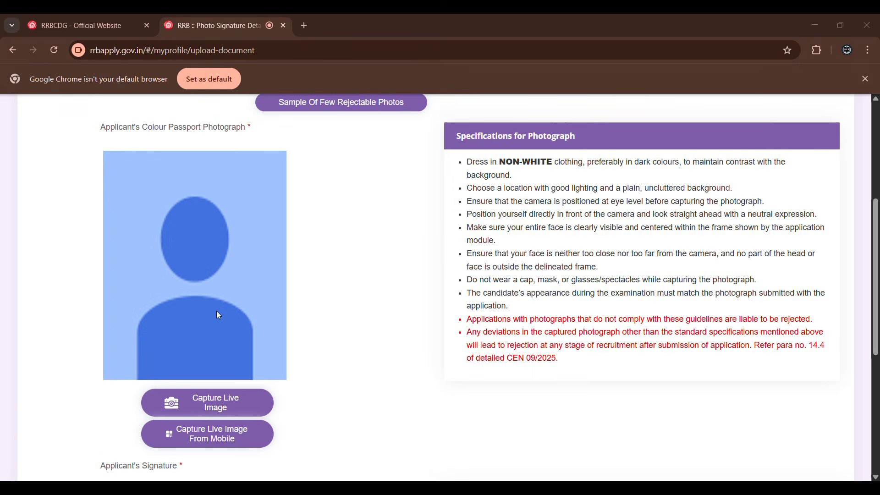
{"action": "scroll", "coordinate": [217, 310], "scroll_direction": "up", "scroll_amount": 1}
{"action": "scroll", "coordinate": [238, 369], "scroll_direction": "down", "scroll_amount": 1}
{"action": "scroll", "coordinate": [312, 364], "scroll_direction": "down", "scroll_amount": 2}
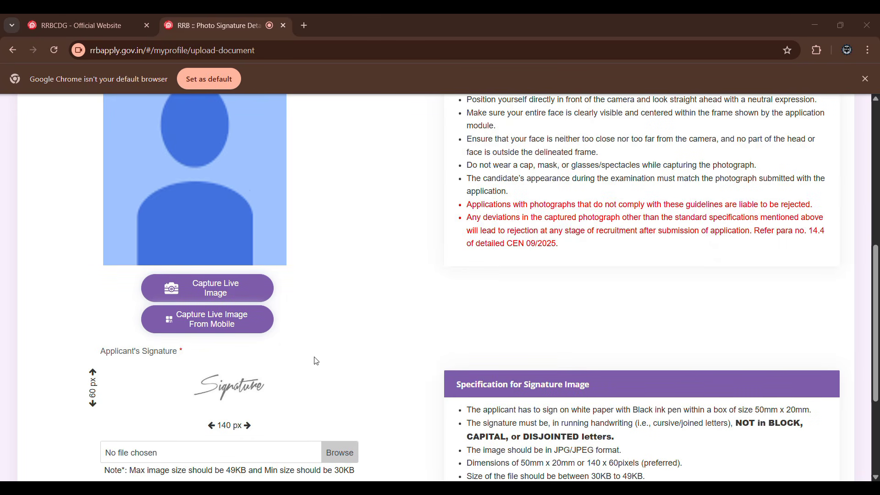
{"action": "scroll", "coordinate": [275, 355], "scroll_direction": "down", "scroll_amount": 2}
{"action": "scroll", "coordinate": [275, 359], "scroll_direction": "down", "scroll_amount": 1}
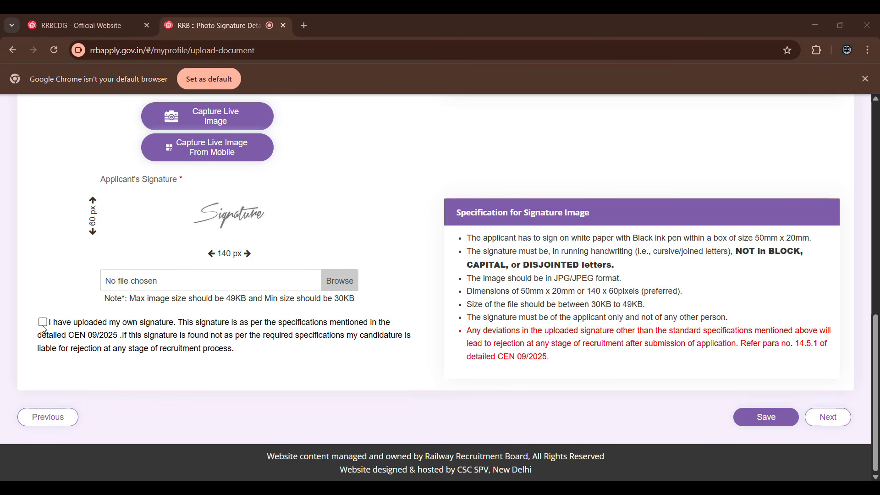
{"action": "scroll", "coordinate": [353, 338], "scroll_direction": "up", "scroll_amount": 9}
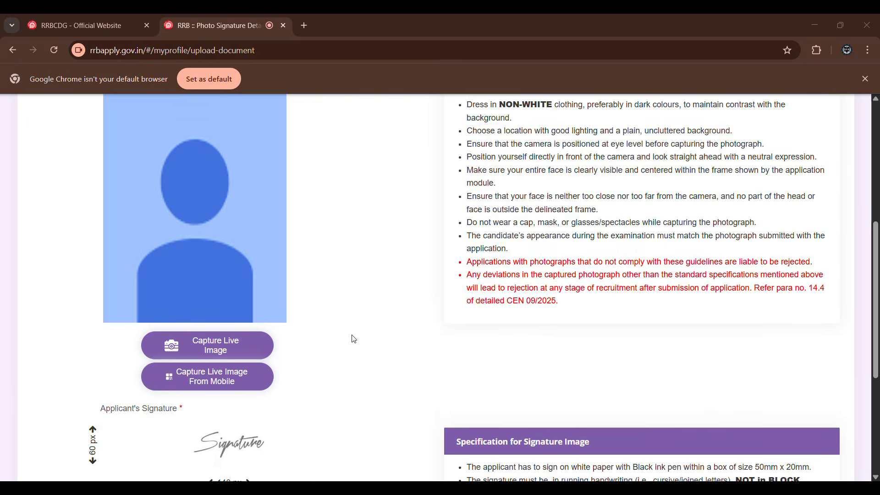
{"action": "scroll", "coordinate": [349, 335], "scroll_direction": "down", "scroll_amount": 7}
{"action": "scroll", "coordinate": [349, 333], "scroll_direction": "down", "scroll_amount": 2}
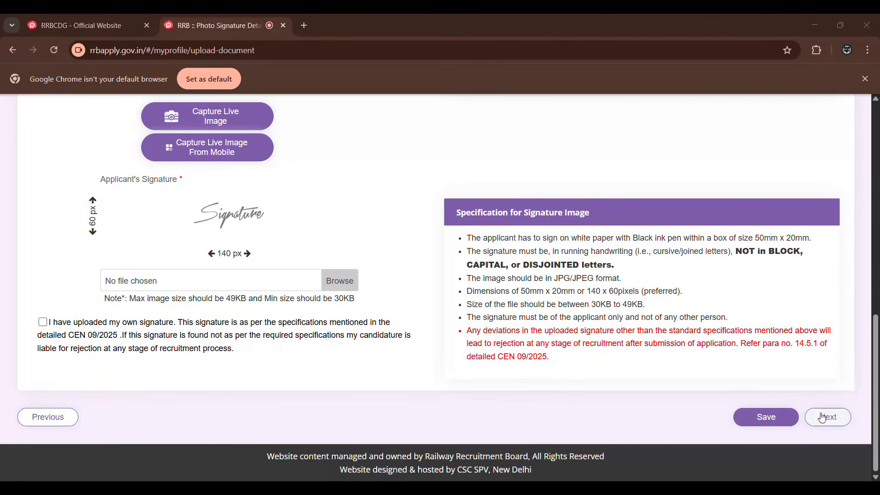
{"action": "scroll", "coordinate": [562, 282], "scroll_direction": "up", "scroll_amount": 10}
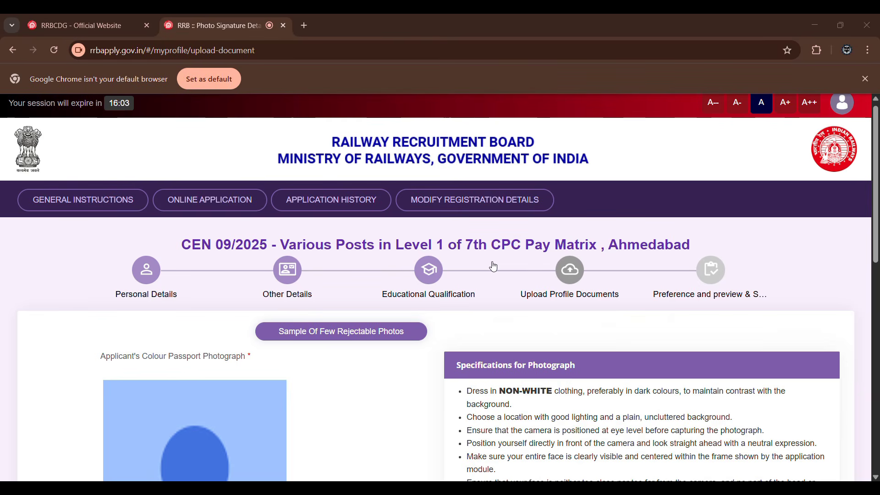
Examine the eligible posts for the order of preference and compare them with the post descriptions in Relve.pdf in Adobe Acrobat.
{"action": "scroll", "coordinate": [514, 260], "scroll_direction": "down", "scroll_amount": 1}
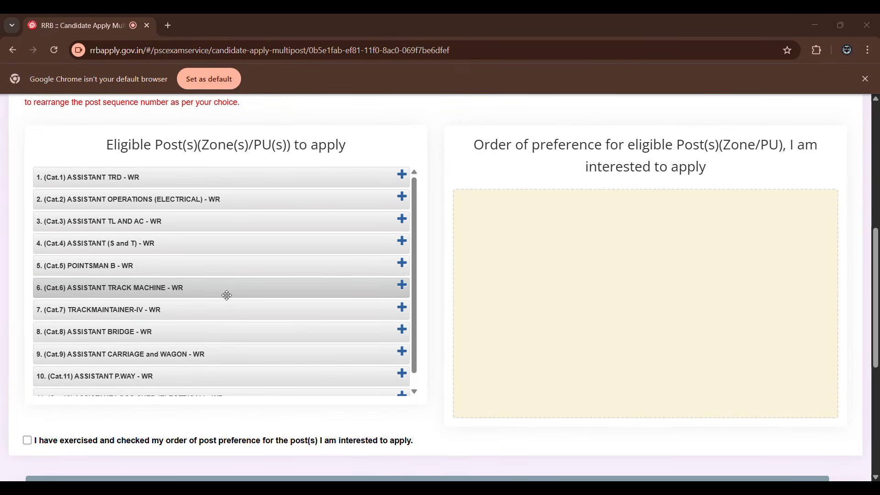
{"action": "scroll", "coordinate": [227, 295], "scroll_direction": "down", "scroll_amount": 1}
{"action": "scroll", "coordinate": [209, 283], "scroll_direction": "up", "scroll_amount": 1}
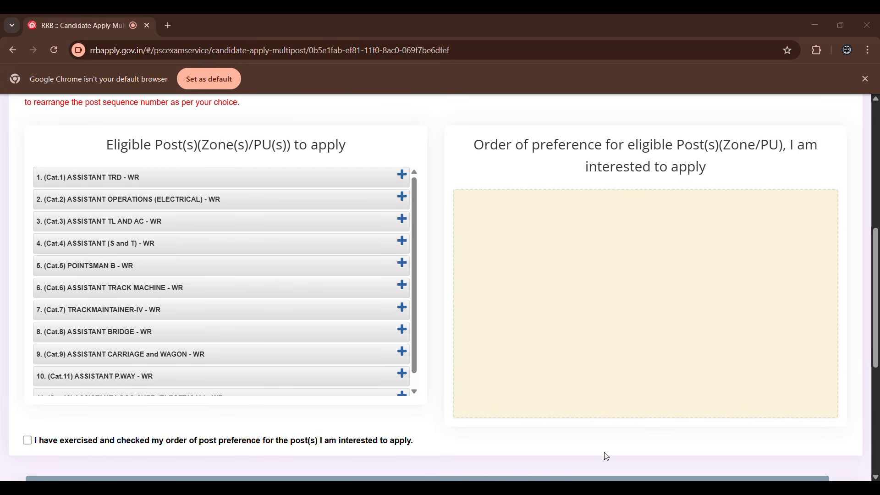
{"action": "left_click", "coordinate": [612, 490]}
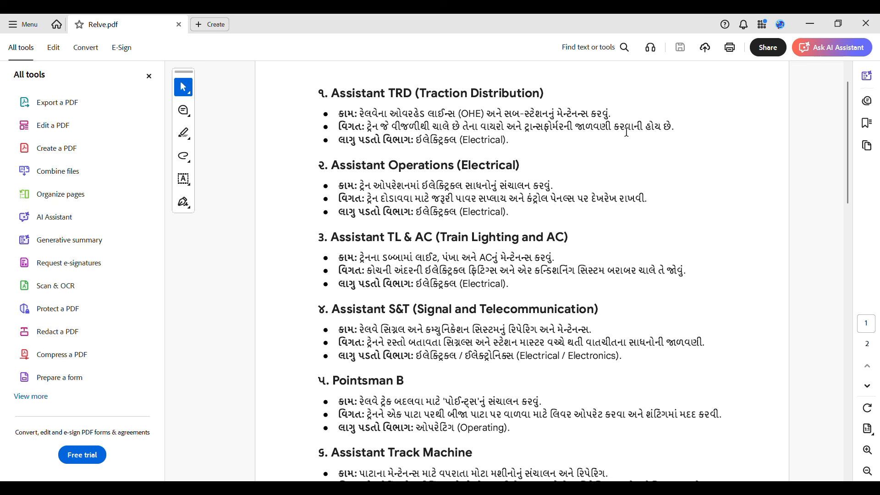
{"action": "mouse_move", "coordinate": [554, 488]}
{"action": "left_click", "coordinate": [498, 462]}
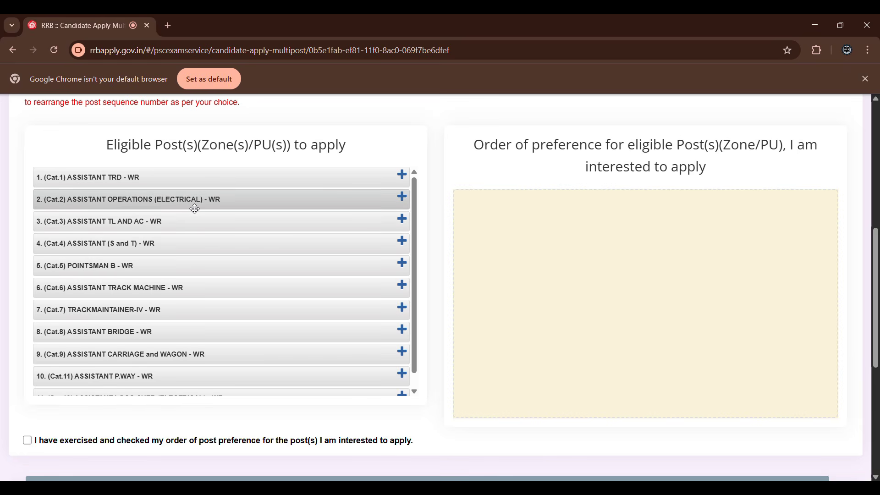
{"action": "mouse_move", "coordinate": [605, 487]}
{"action": "left_click", "coordinate": [592, 460]}
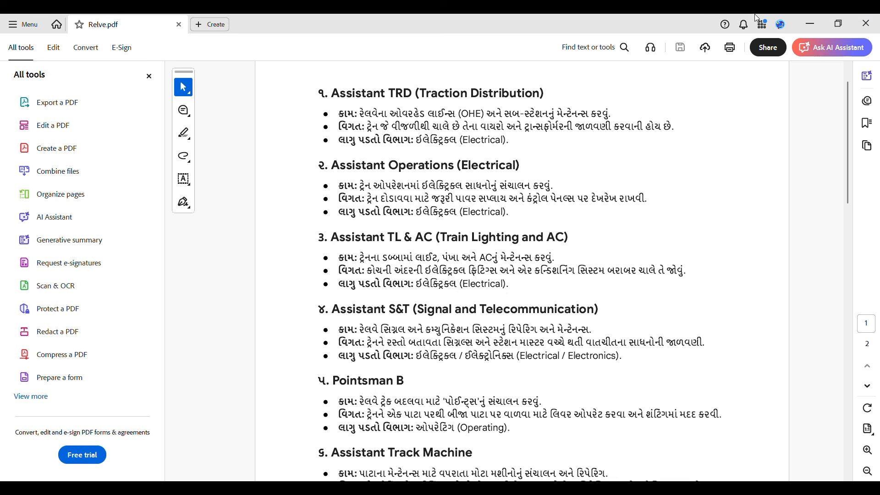
Compare the eligible posts in the Chrome application form with the descriptions from Assistant TRD to Pointsman B in Relve.pdf in Adobe Acrobat.
{"action": "left_click", "coordinate": [809, 25]}
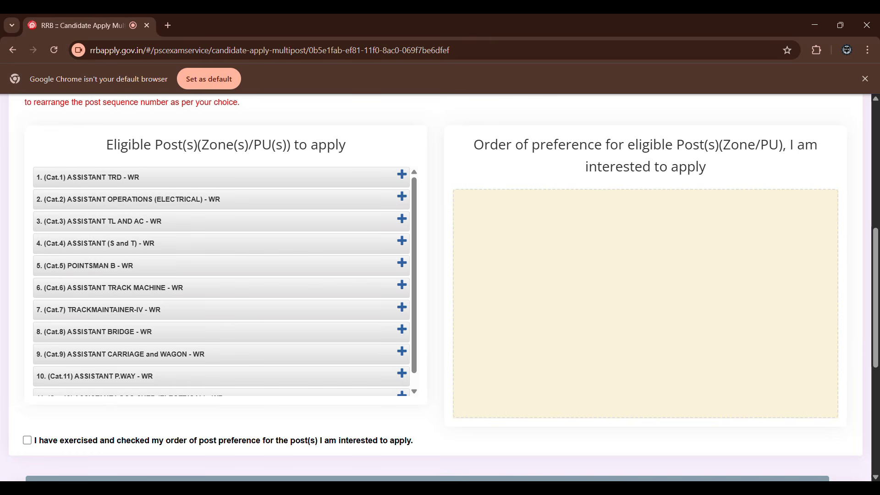
{"action": "left_click", "coordinate": [605, 488]}
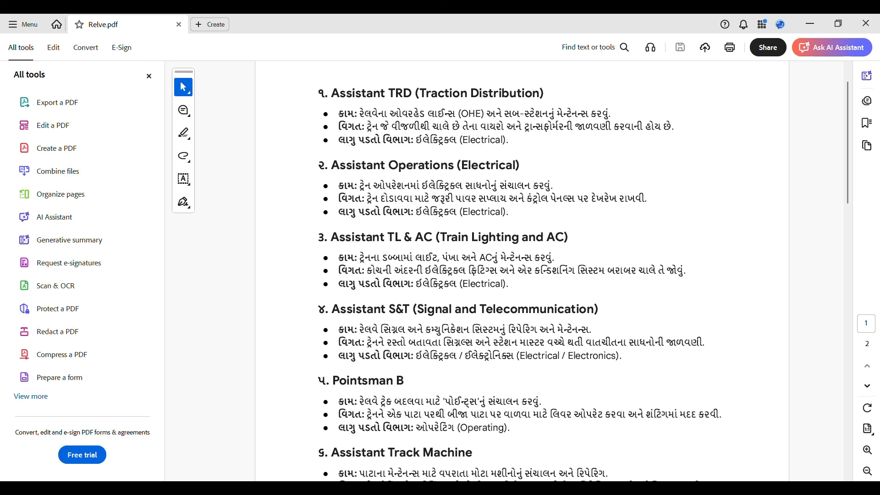
{"action": "scroll", "coordinate": [370, 253], "scroll_direction": "down", "scroll_amount": 1}
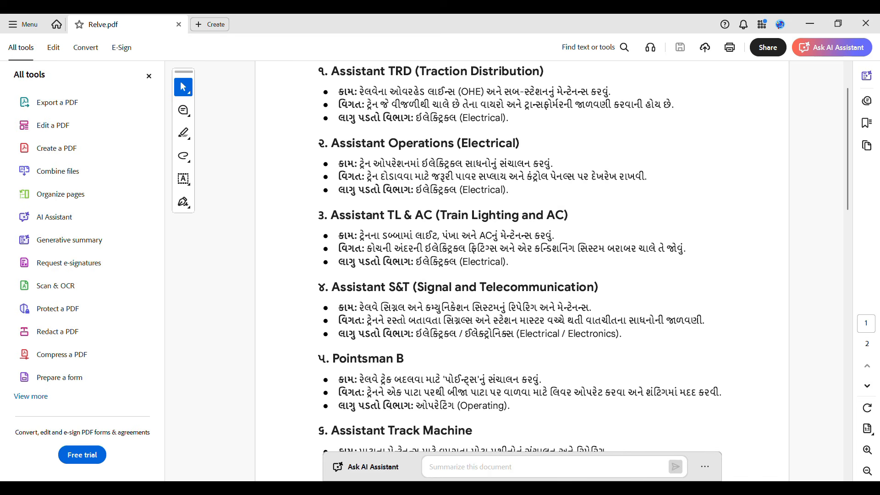
{"action": "key", "text": "alt+Tab"}
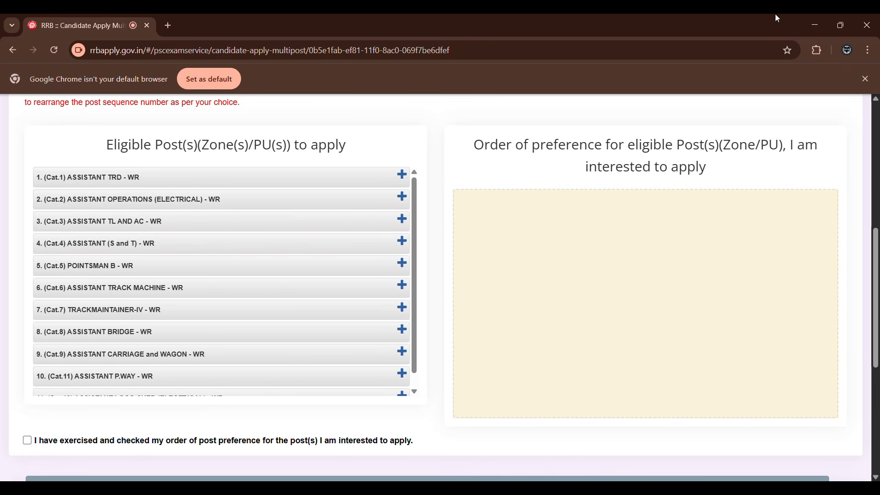
{"action": "left_click", "coordinate": [815, 25]}
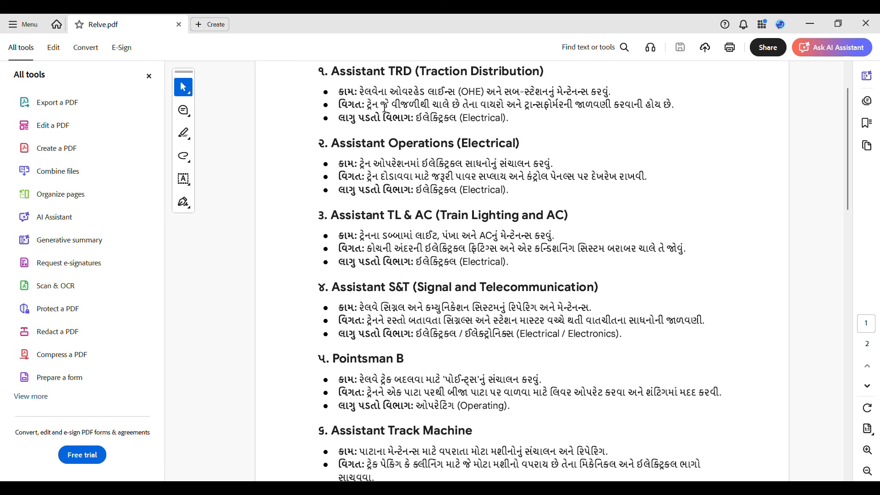
{"action": "scroll", "coordinate": [387, 106], "scroll_direction": "down", "scroll_amount": 4}
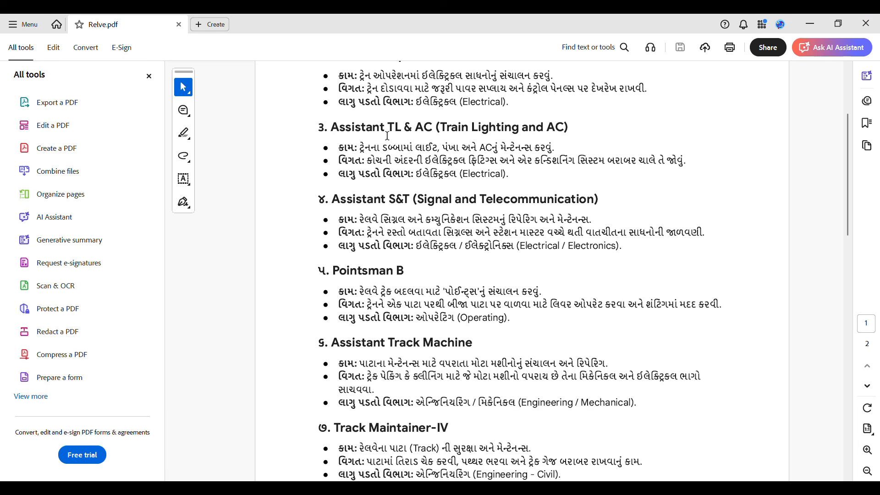
{"action": "scroll", "coordinate": [367, 76], "scroll_direction": "down", "scroll_amount": 1}
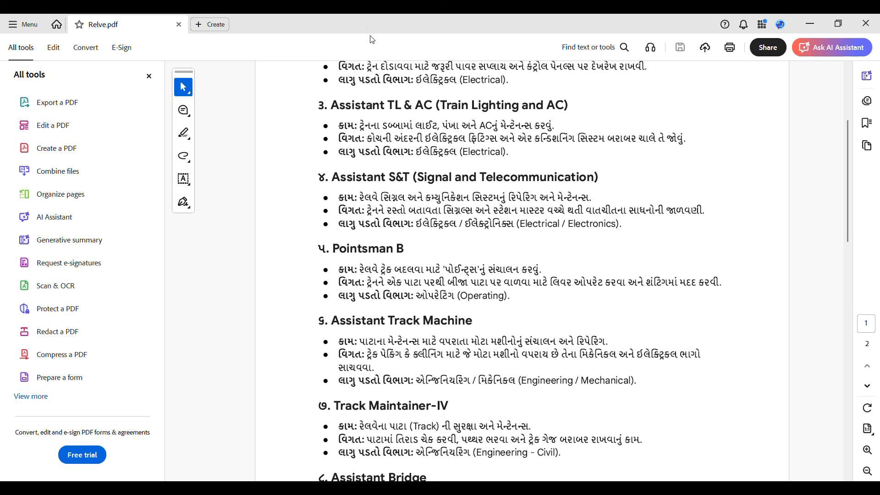
{"action": "scroll", "coordinate": [381, 35], "scroll_direction": "down", "scroll_amount": 4}
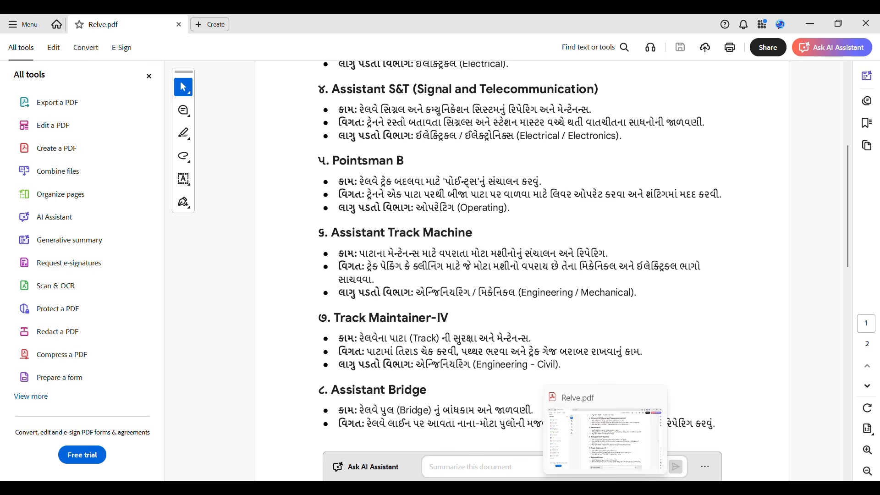
{"action": "scroll", "coordinate": [487, 376], "scroll_direction": "down", "scroll_amount": 3}
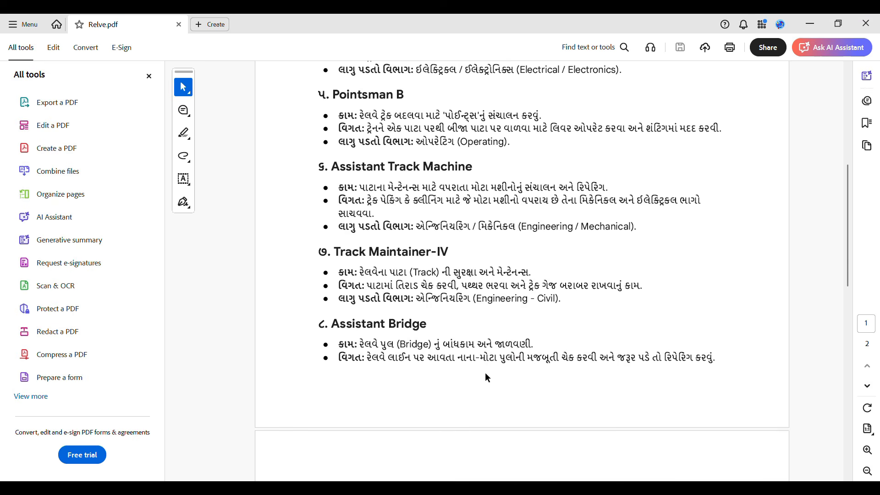
Check the Assistant Track Machine and Track Maintainer-IV descriptions in Relve.pdf against the eligible posts list in Chrome.
{"action": "key", "text": "alt+Tab"}
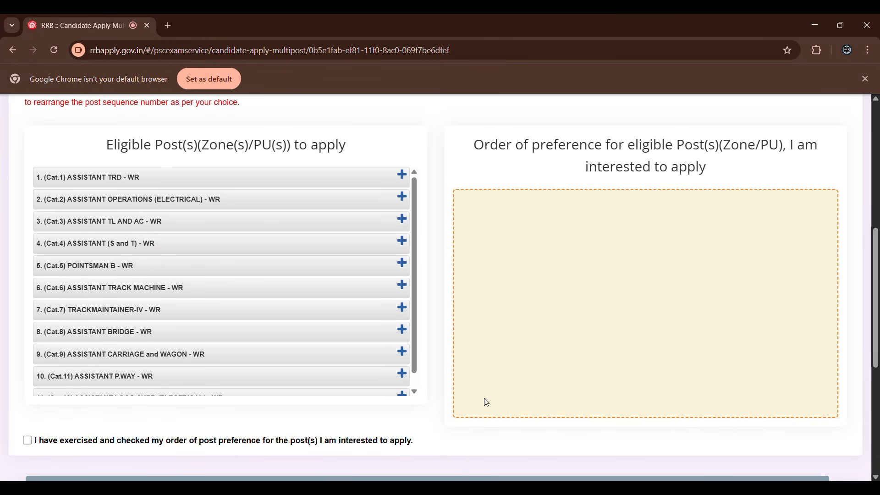
{"action": "key", "text": "alt+Tab"}
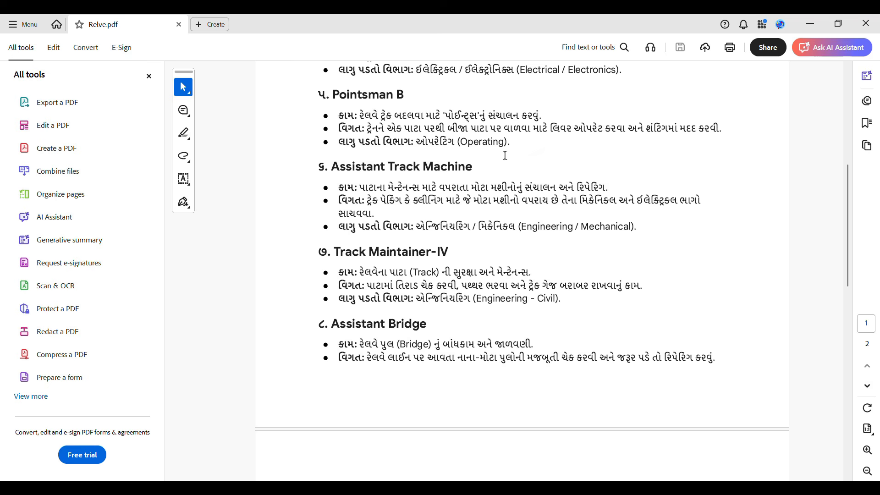
{"action": "scroll", "coordinate": [499, 146], "scroll_direction": "down", "scroll_amount": 2}
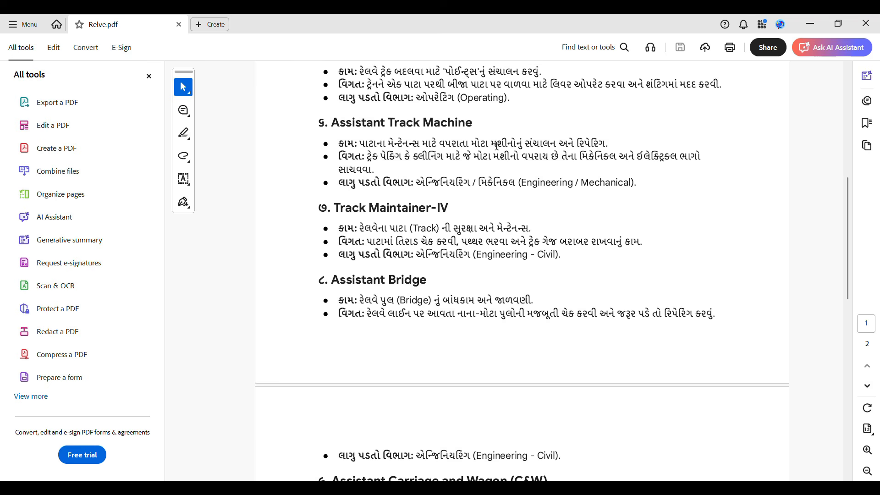
{"action": "scroll", "coordinate": [498, 147], "scroll_direction": "down", "scroll_amount": 2}
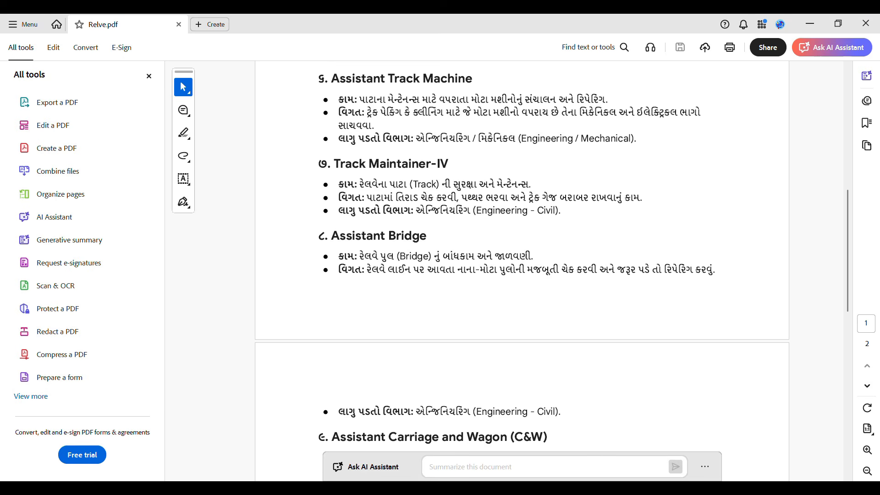
{"action": "mouse_move", "coordinate": [554, 488]}
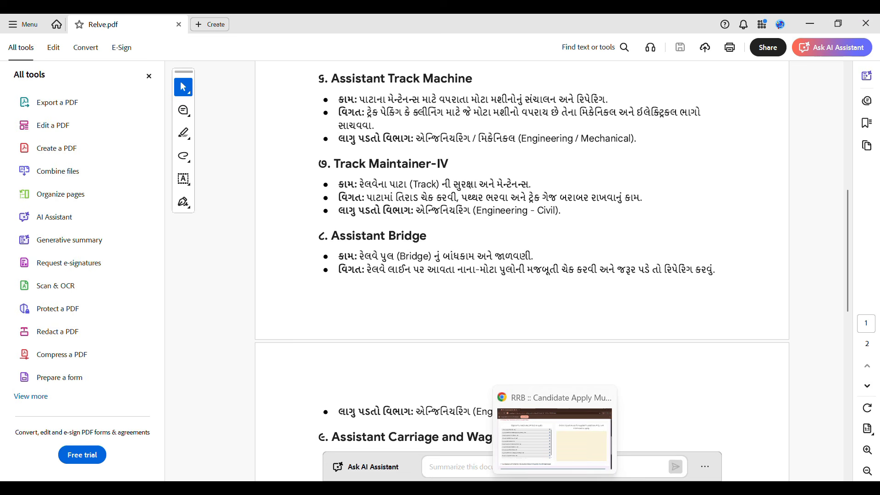
{"action": "left_click", "coordinate": [555, 438]}
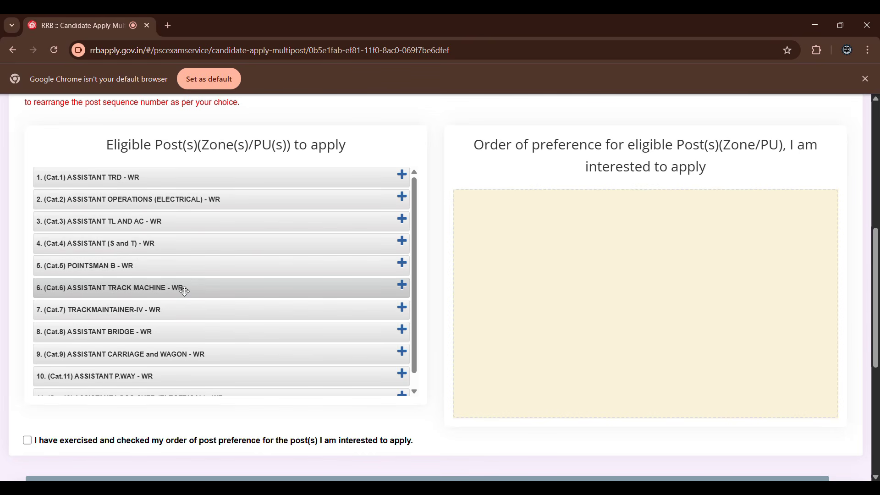
{"action": "scroll", "coordinate": [184, 292], "scroll_direction": "down", "scroll_amount": 1}
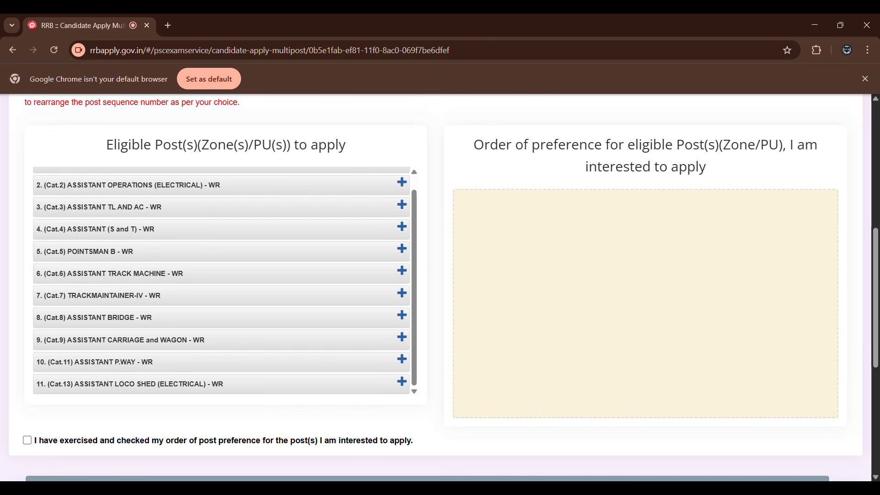
{"action": "left_click", "coordinate": [544, 490]}
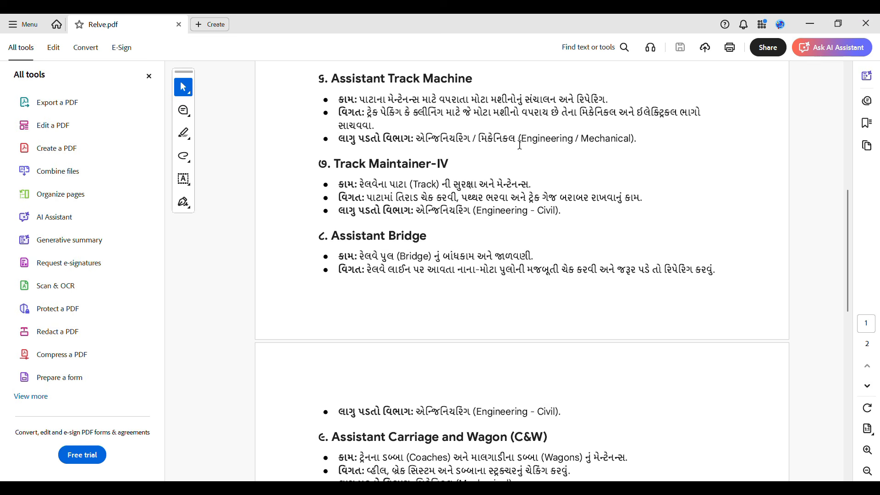
{"action": "scroll", "coordinate": [397, 88], "scroll_direction": "down", "scroll_amount": 1}
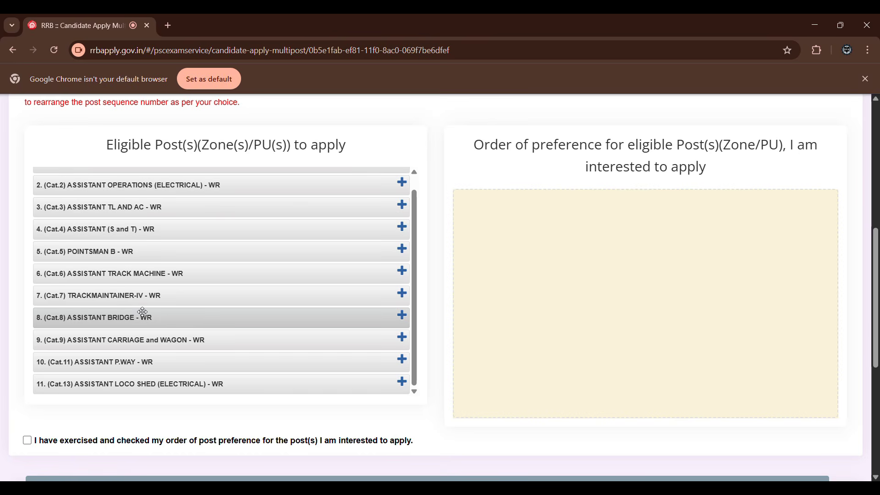
Read the Assistant Bridge, Carriage and Wagon, P.Way and Loco Shed (Electrical) descriptions in Relve.pdf, checking back with the application's post list.
{"action": "left_click", "coordinate": [551, 488]}
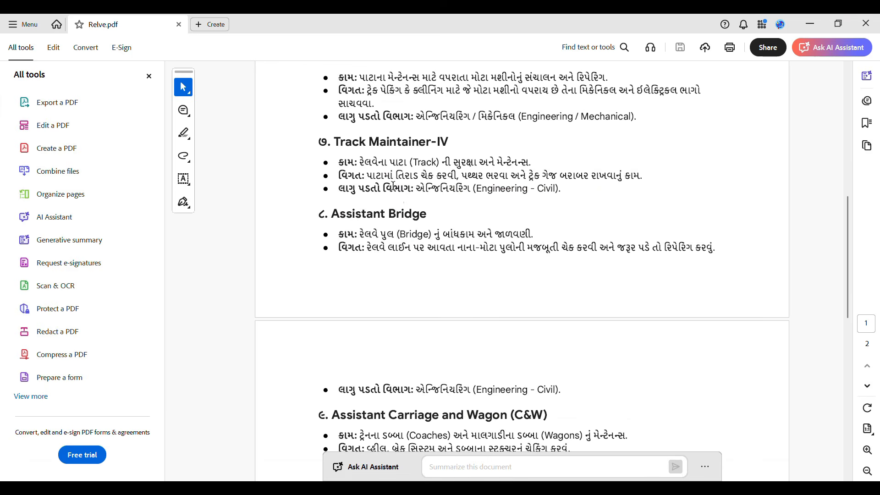
{"action": "scroll", "coordinate": [521, 271], "scroll_direction": "down", "scroll_amount": 1}
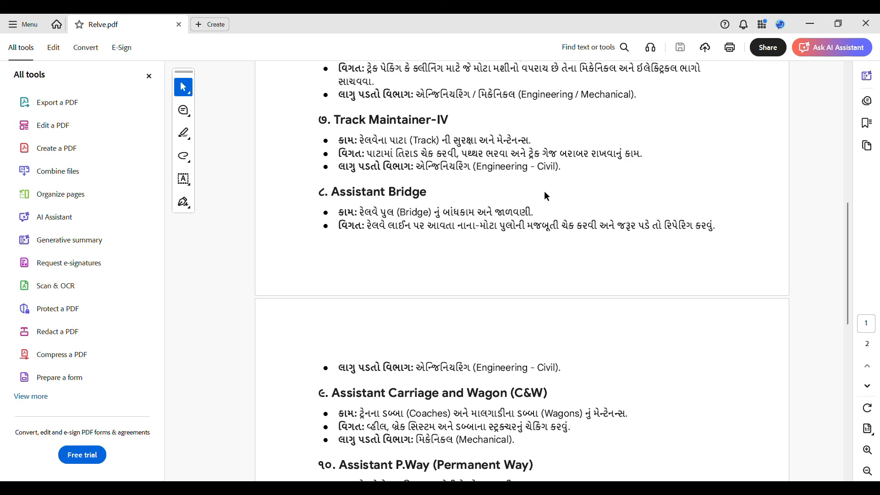
{"action": "scroll", "coordinate": [546, 196], "scroll_direction": "down", "scroll_amount": 2}
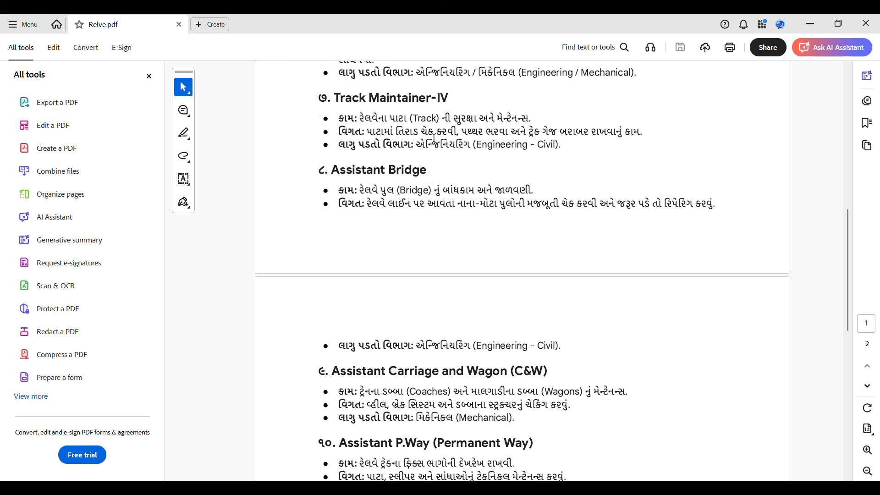
{"action": "scroll", "coordinate": [434, 138], "scroll_direction": "down", "scroll_amount": 1}
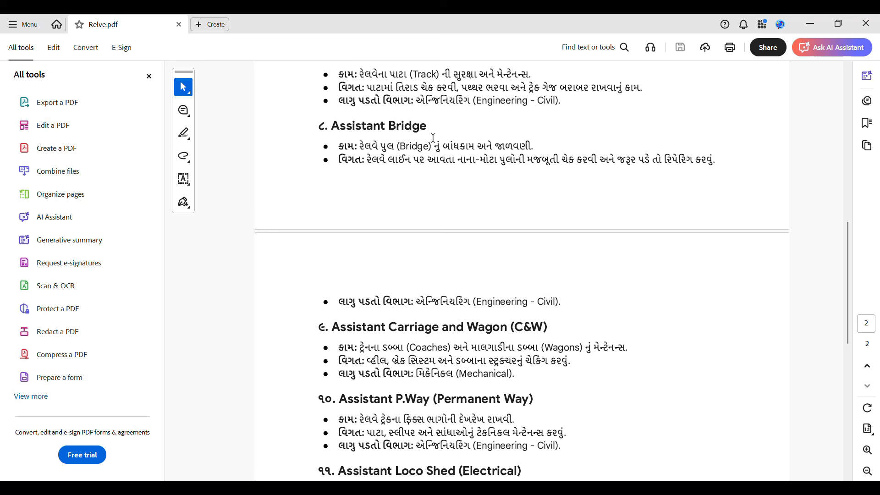
{"action": "scroll", "coordinate": [434, 138], "scroll_direction": "down", "scroll_amount": 1}
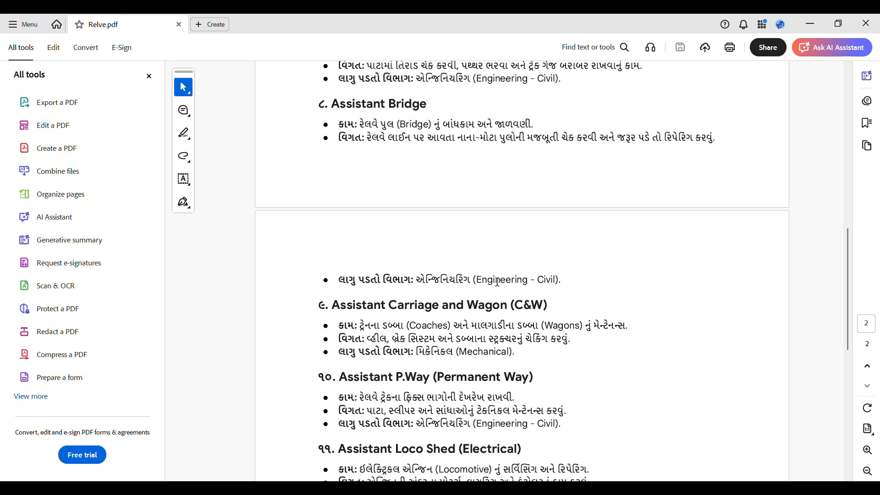
{"action": "left_click", "coordinate": [605, 489]}
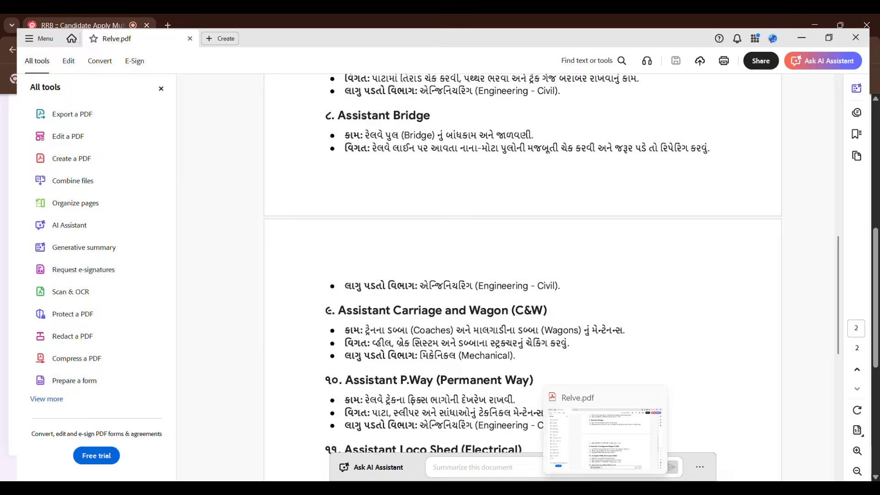
{"action": "scroll", "coordinate": [68, 320], "scroll_direction": "down", "scroll_amount": 2}
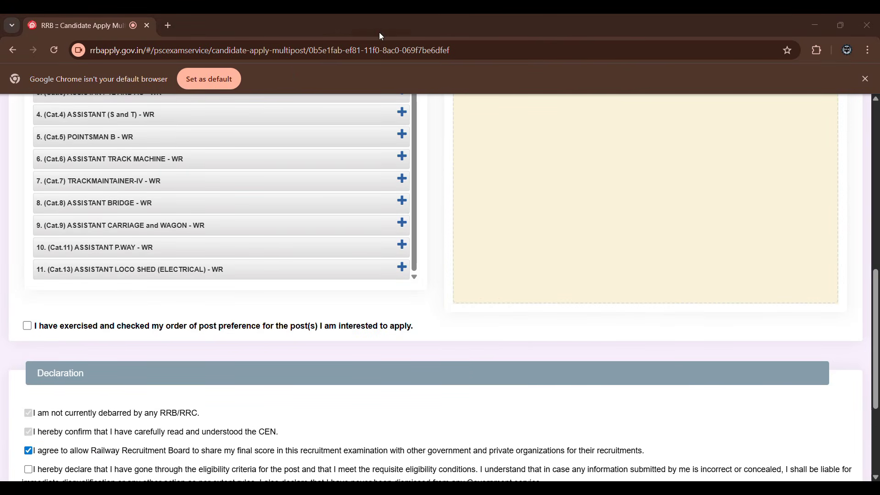
{"action": "left_click", "coordinate": [618, 488]}
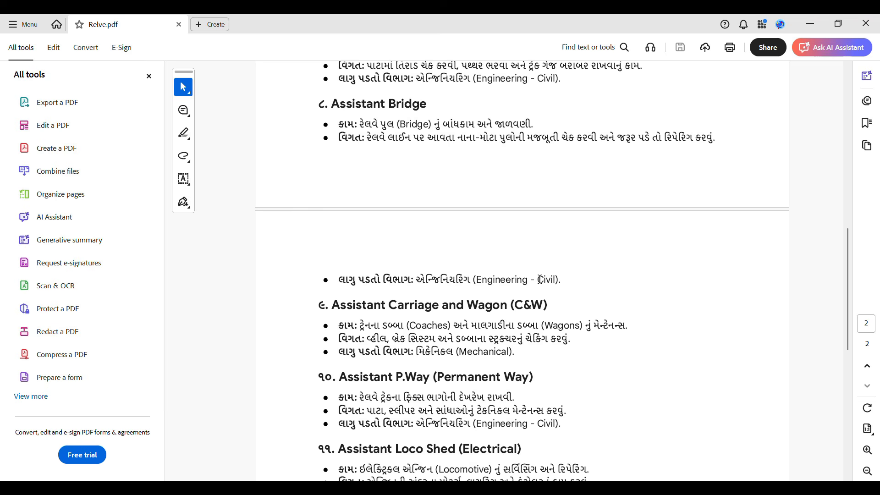
{"action": "scroll", "coordinate": [410, 177], "scroll_direction": "down", "scroll_amount": 5}
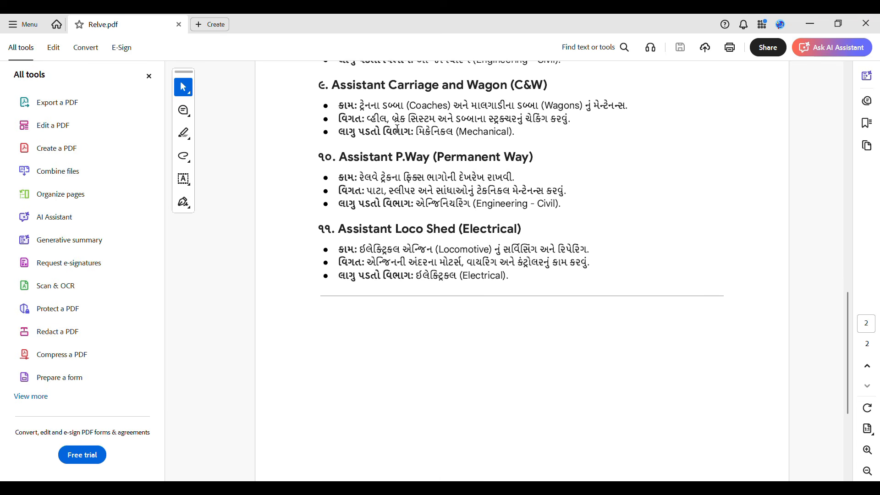
{"action": "scroll", "coordinate": [403, 176], "scroll_direction": "up", "scroll_amount": 1}
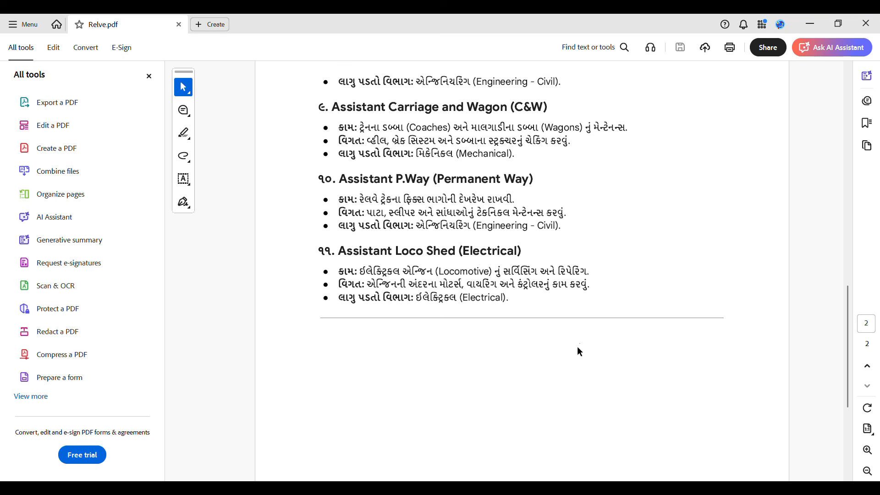
Switch back to the application in Chrome and examine the last eligible posts, the preference confirmation and the Declaration section.
{"action": "left_click", "coordinate": [488, 487]}
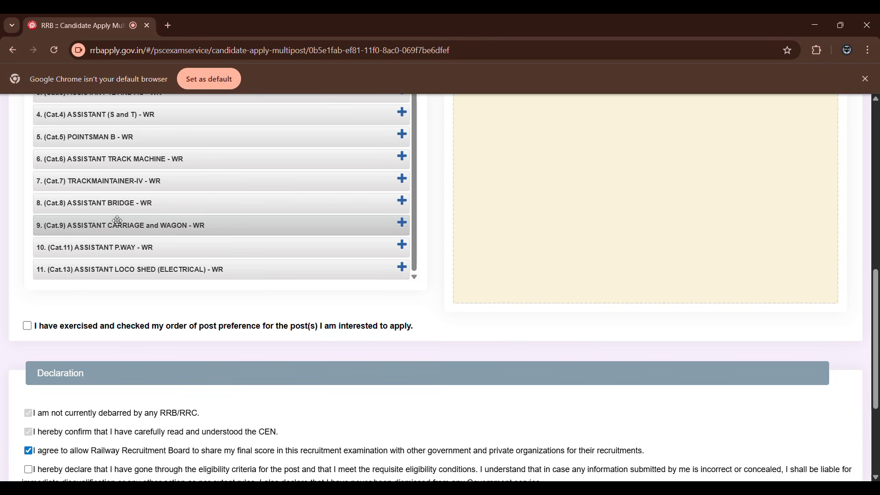
{"action": "scroll", "coordinate": [117, 221], "scroll_direction": "down", "scroll_amount": 3}
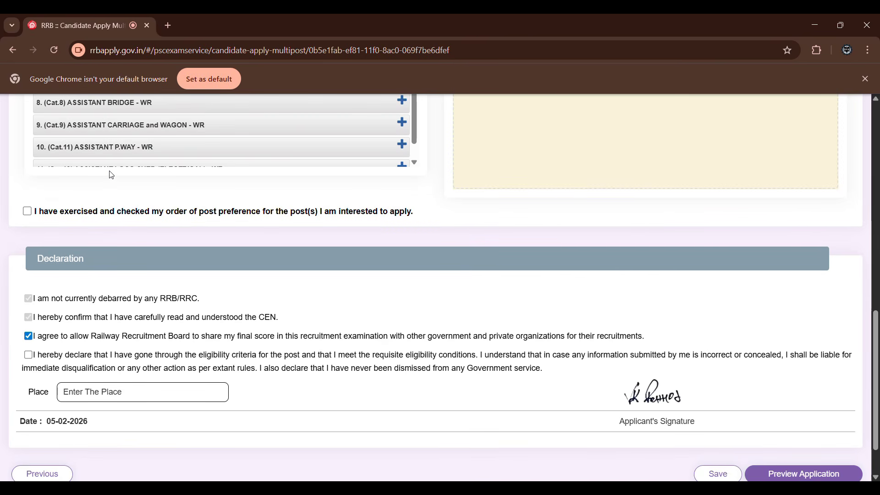
{"action": "scroll", "coordinate": [123, 196], "scroll_direction": "down", "scroll_amount": 1}
{"action": "scroll", "coordinate": [128, 200], "scroll_direction": "up", "scroll_amount": 4}
{"action": "scroll", "coordinate": [128, 200], "scroll_direction": "down", "scroll_amount": 1}
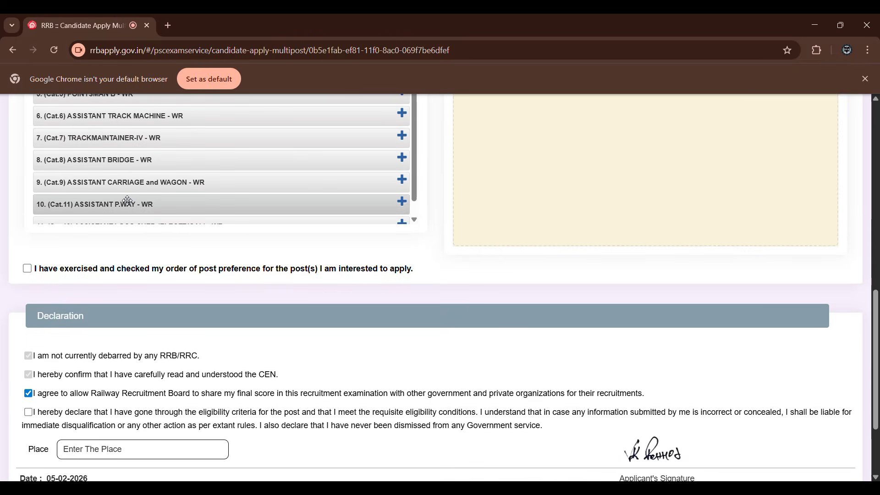
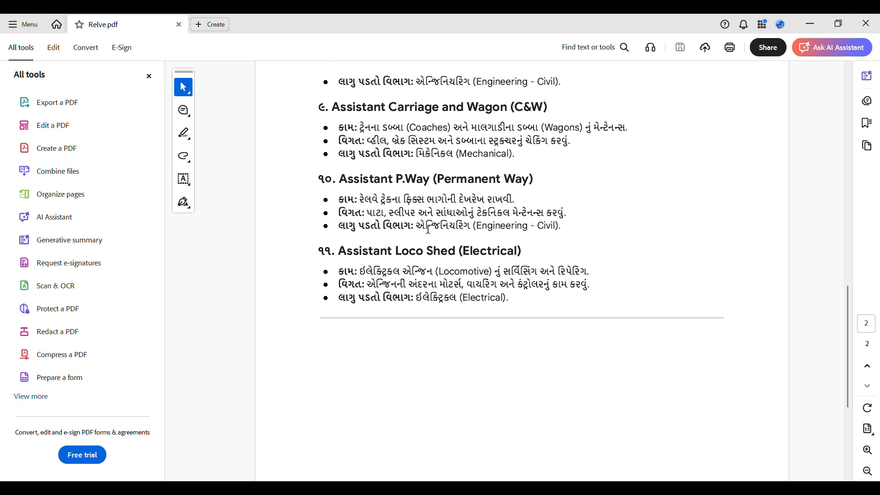
Check the Assistant Loco Shed (Electrical) description in Relve.pdf in Adobe Acrobat against the eligible posts list in Chrome.
{"action": "left_click", "coordinate": [403, 490]}
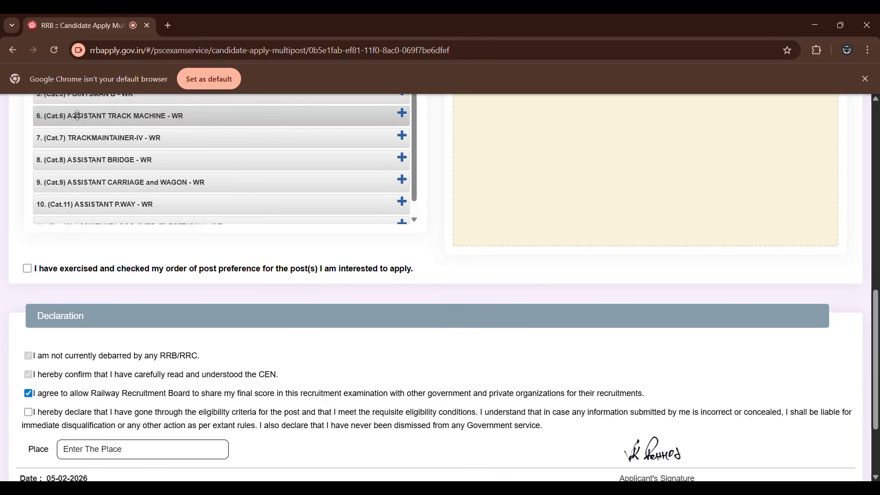
{"action": "scroll", "coordinate": [20, 276], "scroll_direction": "up", "scroll_amount": 3}
{"action": "scroll", "coordinate": [64, 251], "scroll_direction": "up", "scroll_amount": 3}
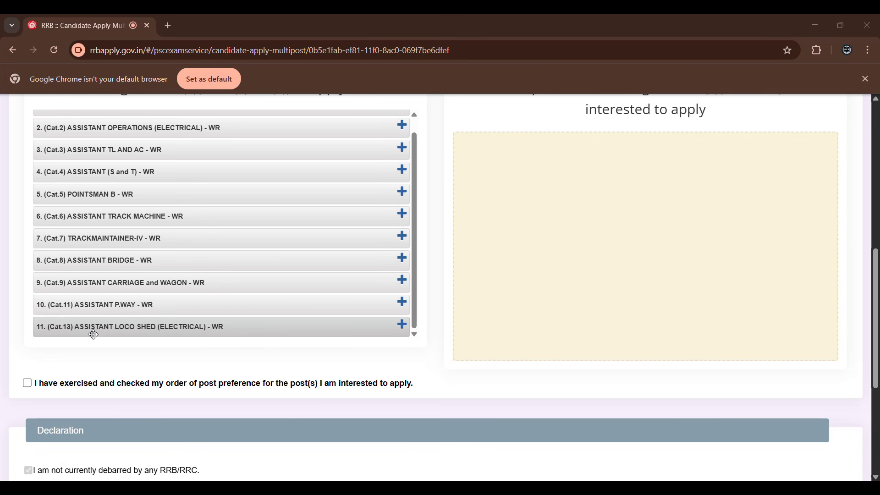
{"action": "left_click", "coordinate": [459, 490]}
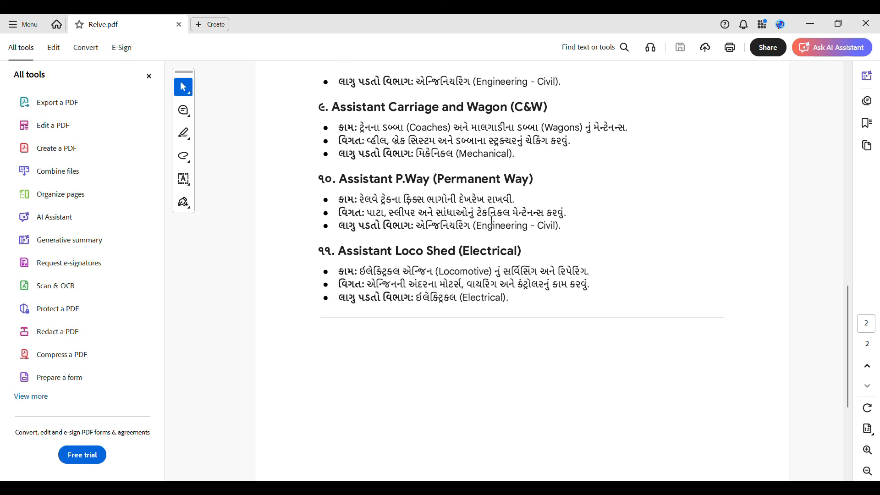
{"action": "scroll", "coordinate": [376, 299], "scroll_direction": "down", "scroll_amount": 1}
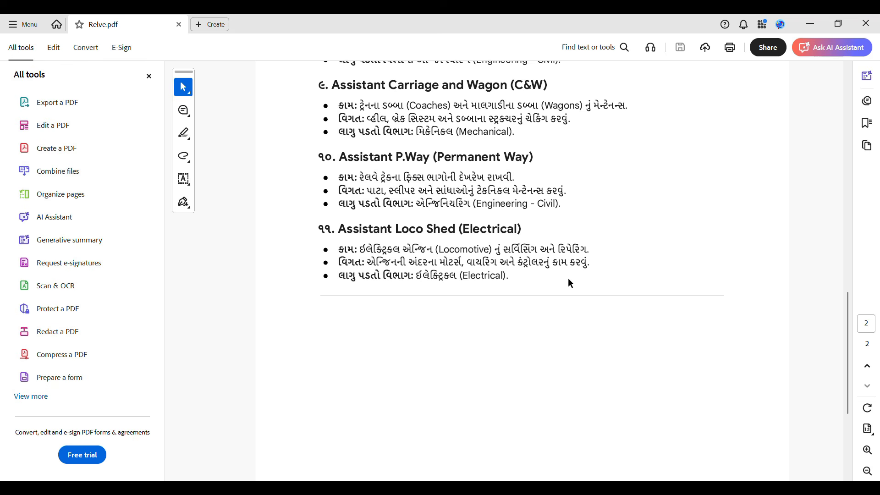
{"action": "left_click", "coordinate": [809, 21]}
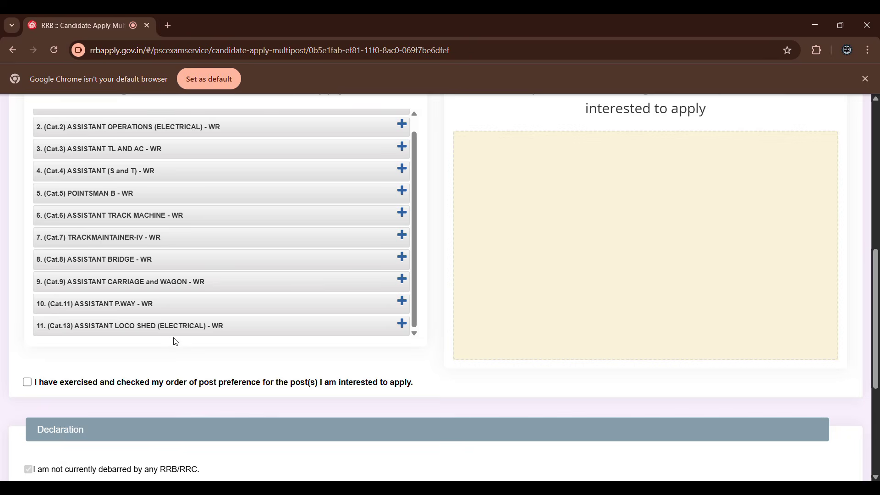
{"action": "scroll", "coordinate": [174, 339], "scroll_direction": "down", "scroll_amount": 1}
{"action": "scroll", "coordinate": [173, 337], "scroll_direction": "up", "scroll_amount": 5}
{"action": "scroll", "coordinate": [173, 336], "scroll_direction": "down", "scroll_amount": 2}
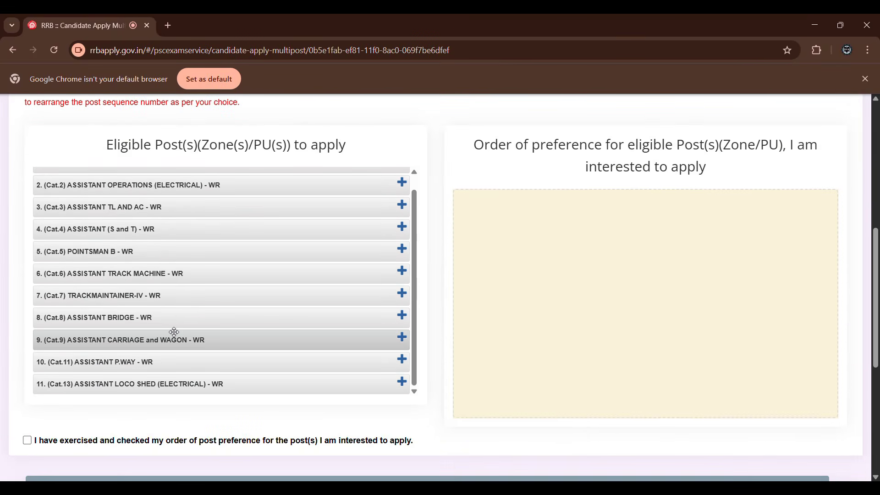
{"action": "scroll", "coordinate": [155, 288], "scroll_direction": "up", "scroll_amount": 1}
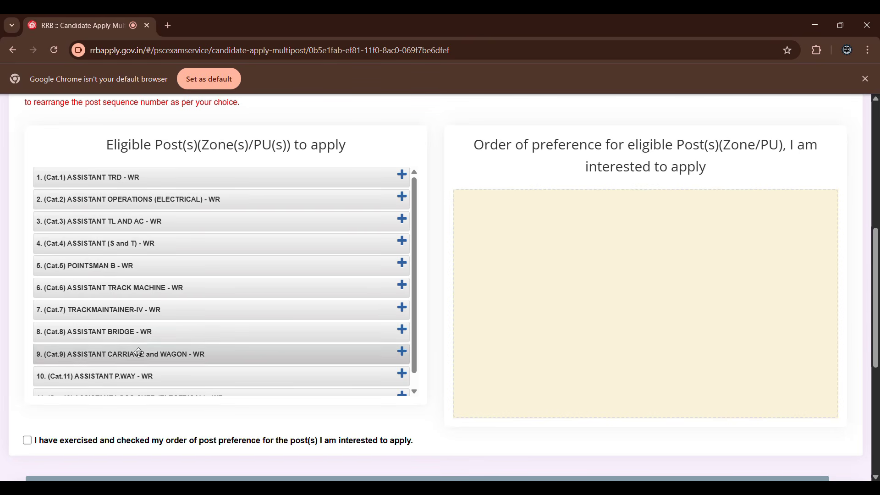
Add (Cat.13) ASSISTANT LOCO SHED (ELECTRICAL) - WR to the order of preference and remove it again.
{"action": "scroll", "coordinate": [118, 365], "scroll_direction": "down", "scroll_amount": 1}
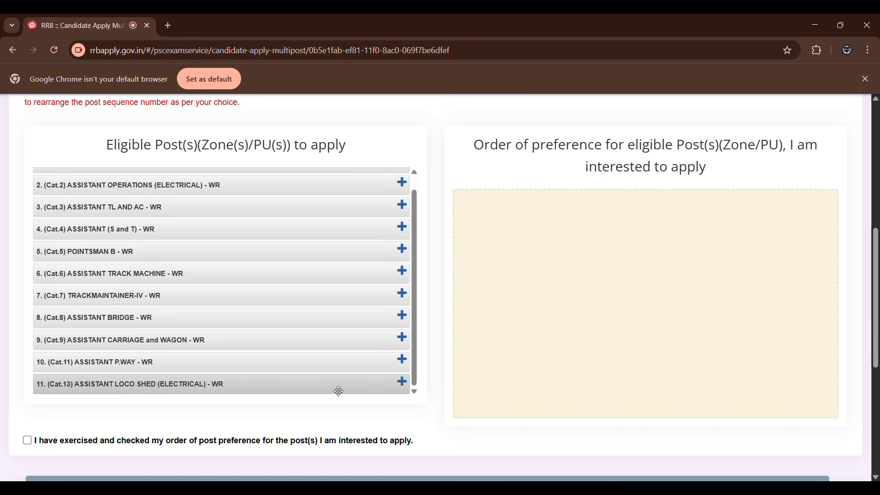
{"action": "left_click", "coordinate": [403, 385]}
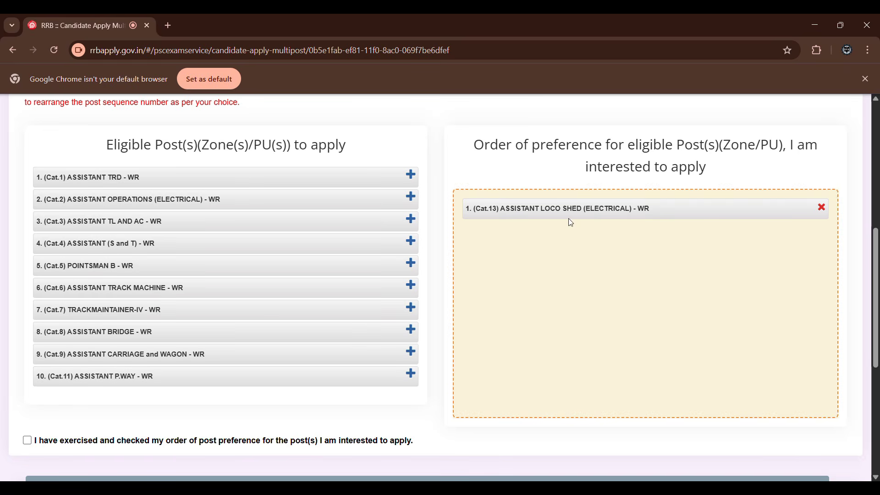
{"action": "scroll", "coordinate": [151, 399], "scroll_direction": "up", "scroll_amount": 3}
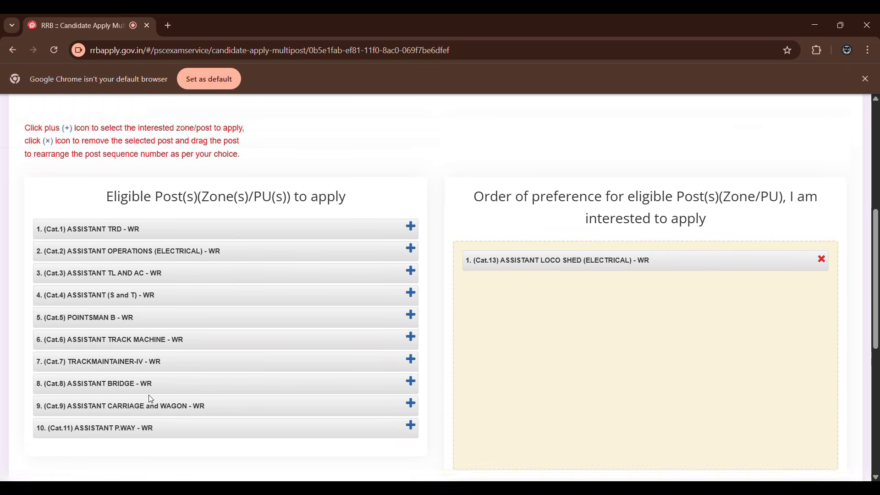
{"action": "scroll", "coordinate": [561, 339], "scroll_direction": "down", "scroll_amount": 3}
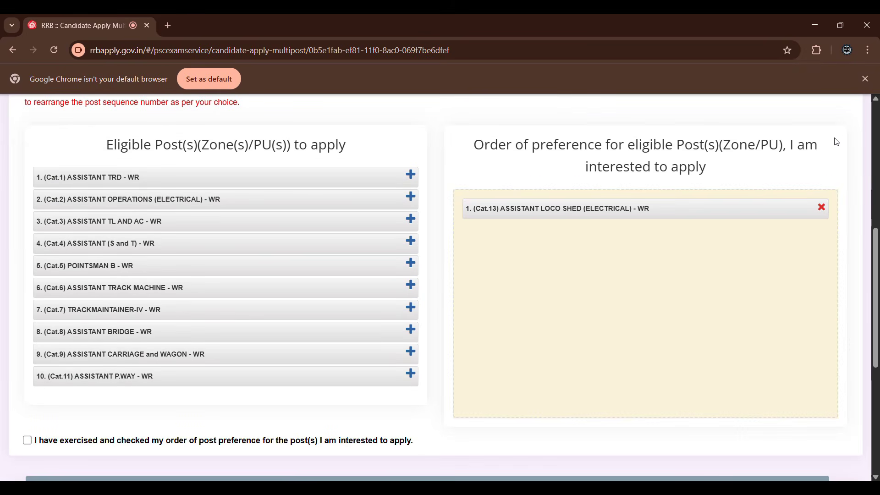
{"action": "left_click", "coordinate": [823, 209]}
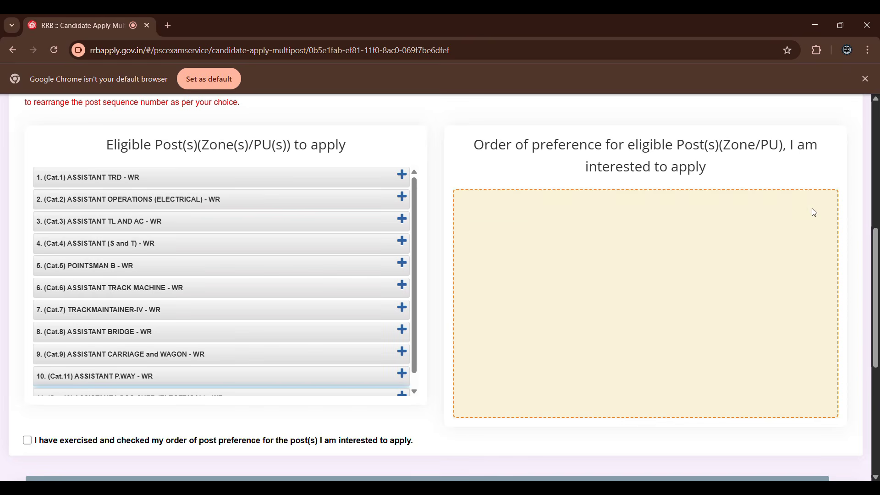
Add ASSISTANT LOCO SHED (ELECTRICAL), ASSISTANT TRD and ASSISTANT TL AND AC as post preferences 1 to 3, in that order.
{"action": "scroll", "coordinate": [358, 305], "scroll_direction": "down", "scroll_amount": 1}
{"action": "scroll", "coordinate": [358, 305], "scroll_direction": "down", "scroll_amount": 1}
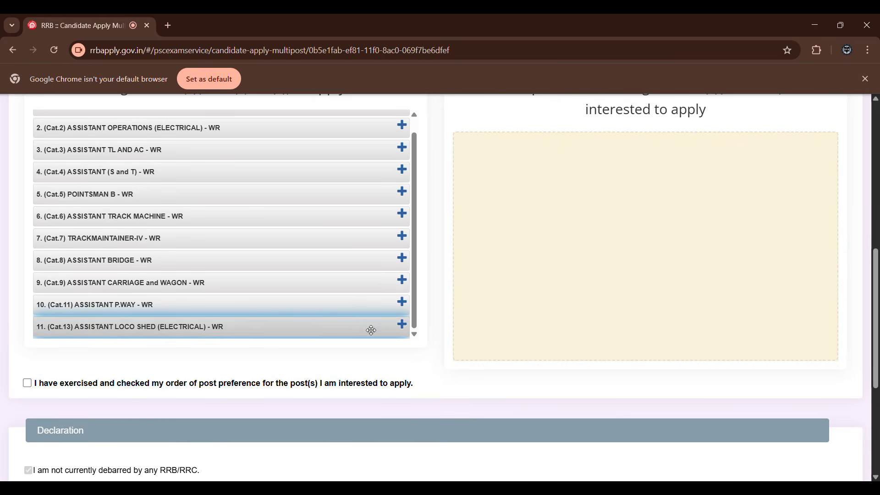
{"action": "left_click", "coordinate": [402, 326]}
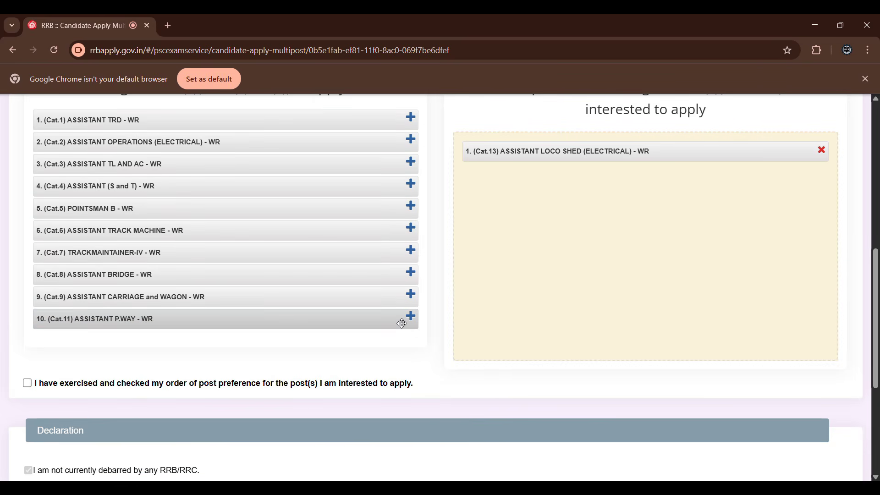
{"action": "scroll", "coordinate": [377, 336], "scroll_direction": "up", "scroll_amount": 1}
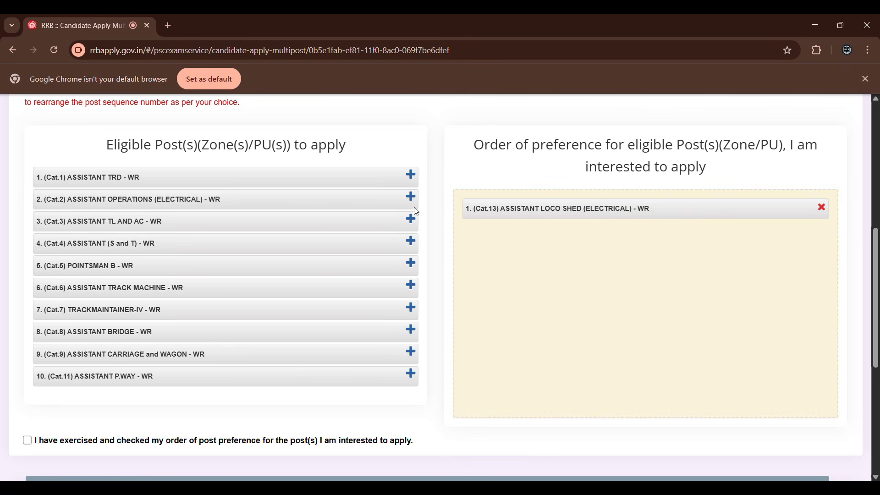
{"action": "scroll", "coordinate": [290, 227], "scroll_direction": "up", "scroll_amount": 1}
{"action": "scroll", "coordinate": [290, 226], "scroll_direction": "up", "scroll_amount": 2}
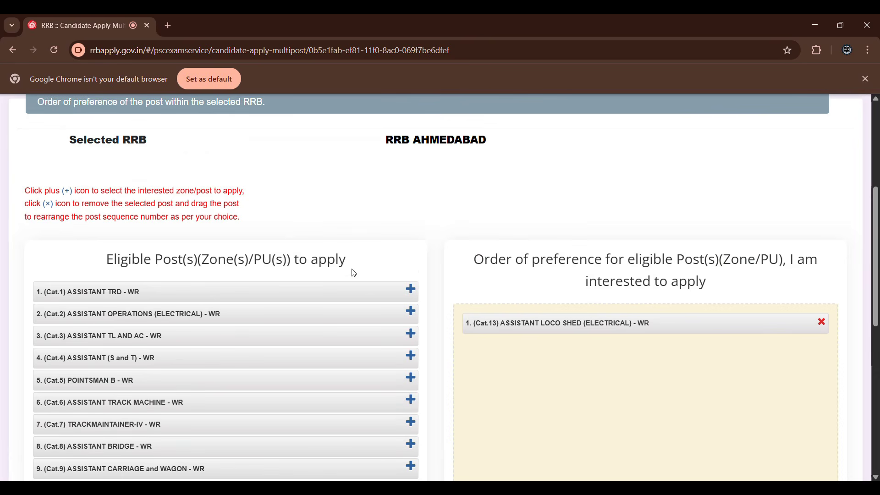
{"action": "left_click", "coordinate": [410, 289]}
{"action": "scroll", "coordinate": [381, 242], "scroll_direction": "down", "scroll_amount": 3}
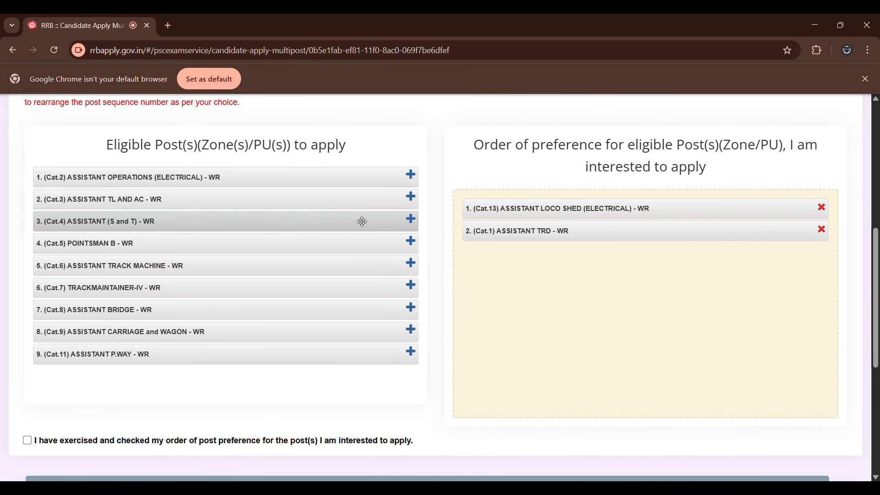
{"action": "left_click", "coordinate": [411, 198]}
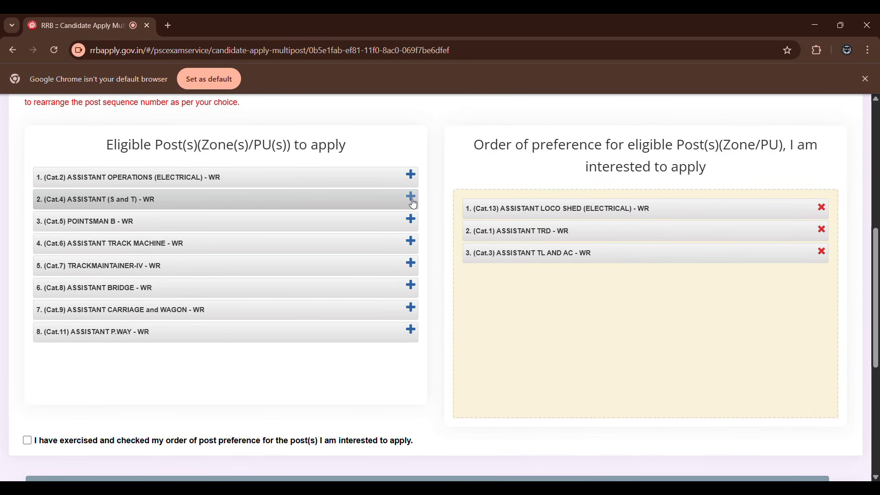
Try rearranging ASSISTANT TL AND AC - WR relative to ASSISTANT TRD - WR in the order of preference.
{"action": "left_click_drag", "start_coordinate": [520, 255], "coordinate": [529, 235]}
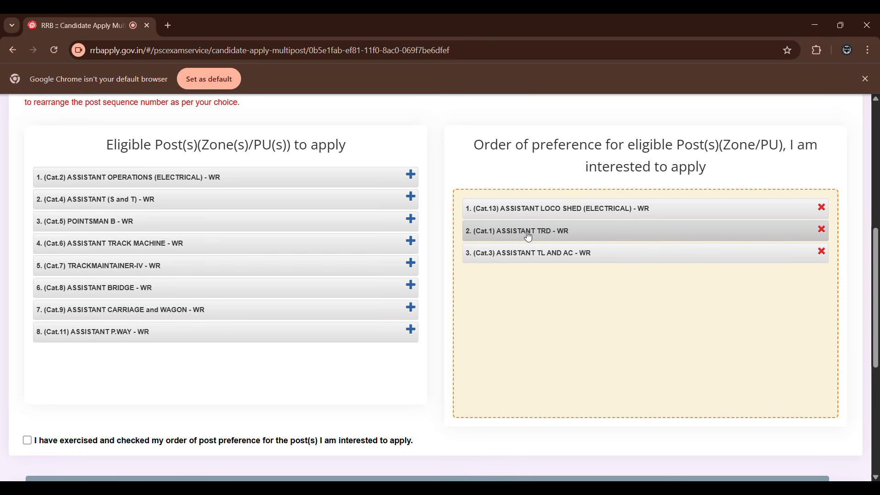
{"action": "mouse_move", "coordinate": [537, 256]}
{"action": "left_mouse_down"}
{"action": "mouse_move", "coordinate": [535, 204]}
{"action": "mouse_move", "coordinate": [531, 262]}
{"action": "left_mouse_up"}
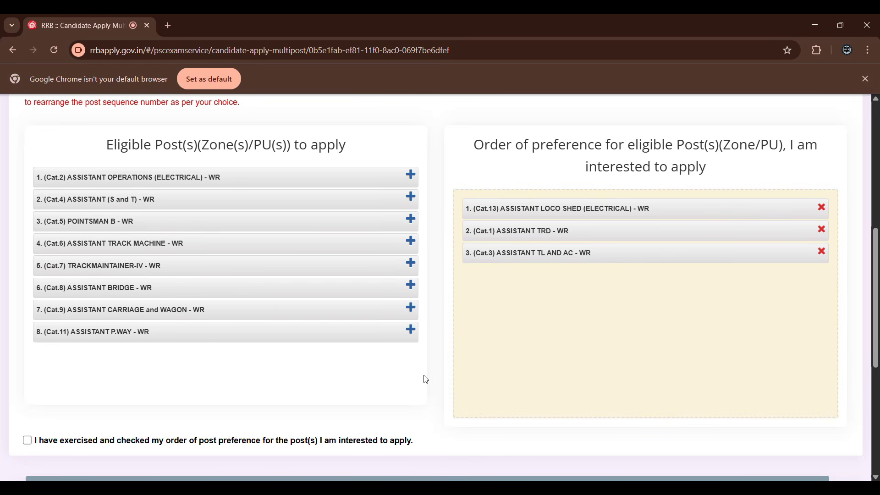
{"action": "scroll", "coordinate": [376, 375], "scroll_direction": "up", "scroll_amount": 1}
{"action": "scroll", "coordinate": [376, 375], "scroll_direction": "down", "scroll_amount": 1}
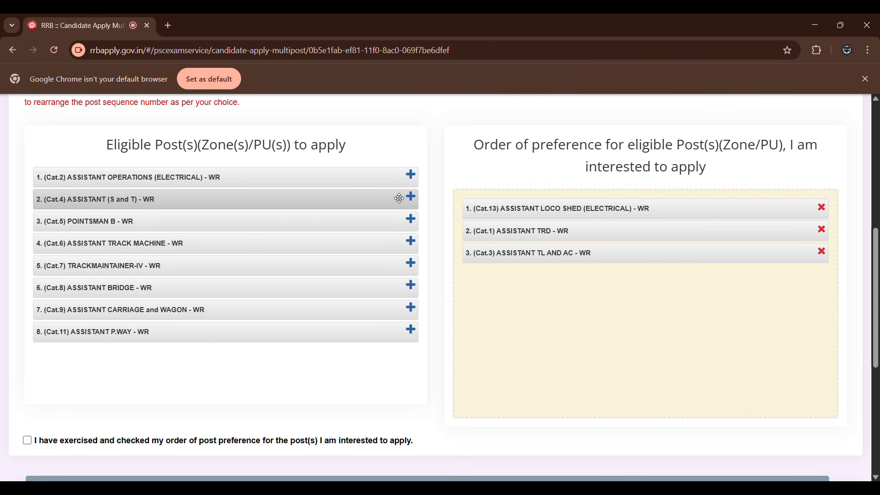
Add ASSISTANT OPERATIONS (ELECTRICAL), ASSISTANT (S and T), ASSISTANT TRACK MACHINE and ASSISTANT CARRIAGE and WAGON as preferences 4 to 7.
{"action": "left_click", "coordinate": [413, 180]}
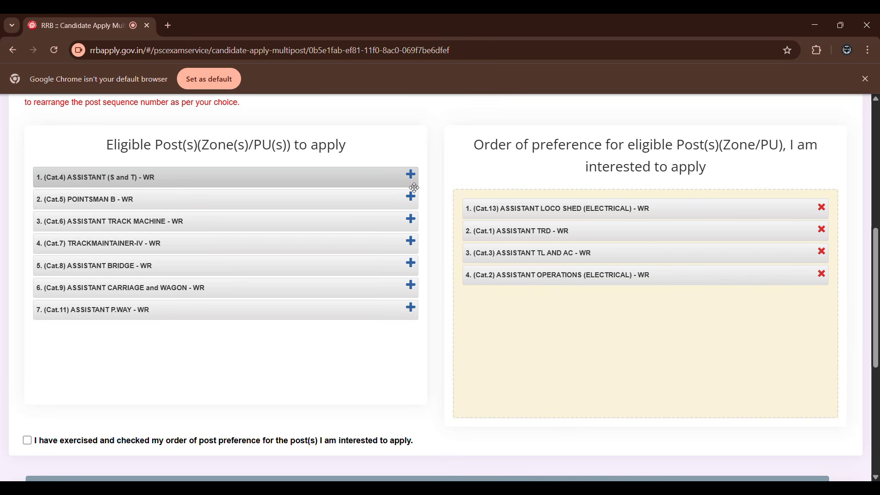
{"action": "left_click", "coordinate": [412, 180]}
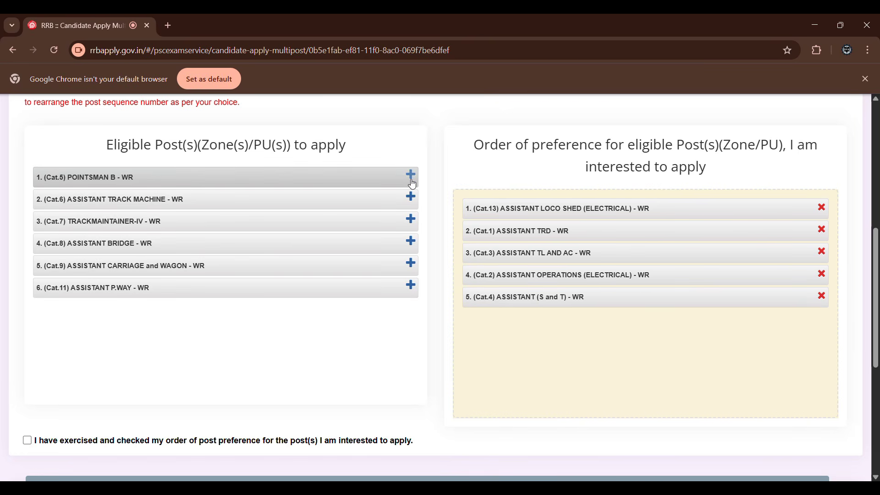
{"action": "left_click", "coordinate": [411, 198]}
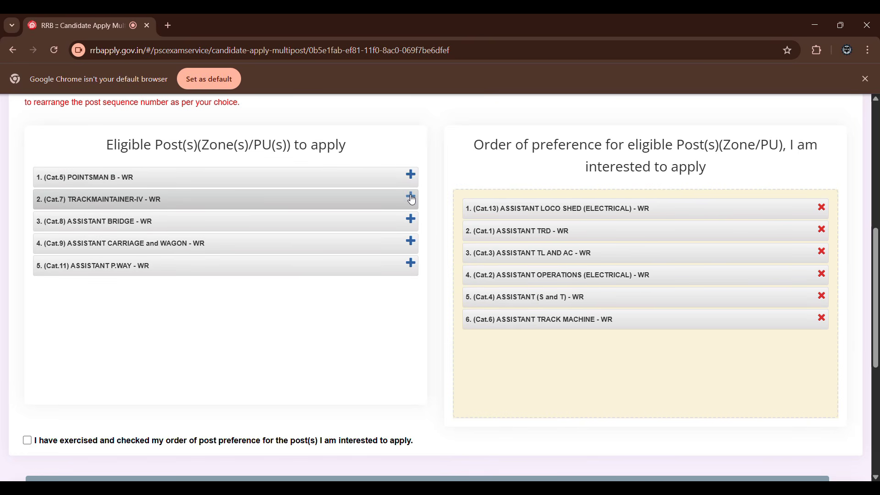
{"action": "left_click", "coordinate": [413, 243]}
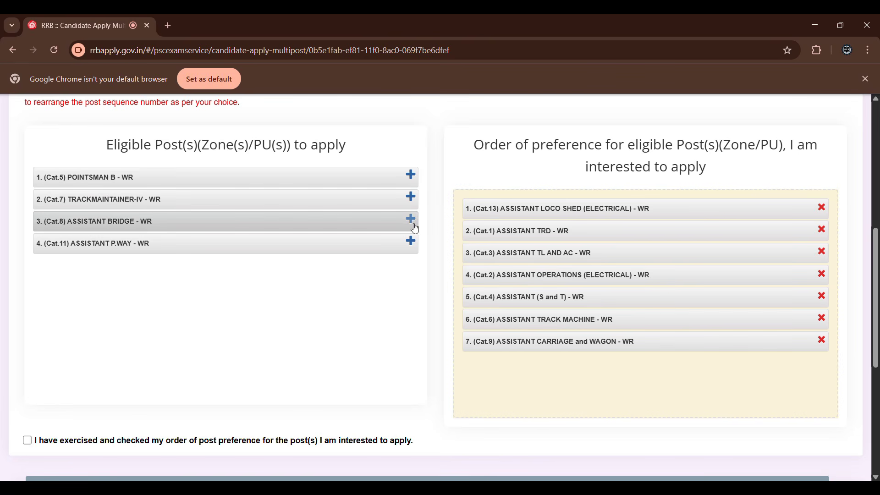
Add ASSISTANT BRIDGE, ASSISTANT P.WAY, POINTSMAN B and TRACKMAINTAINER-IV as preferences 8 to 11.
{"action": "left_click", "coordinate": [412, 219]}
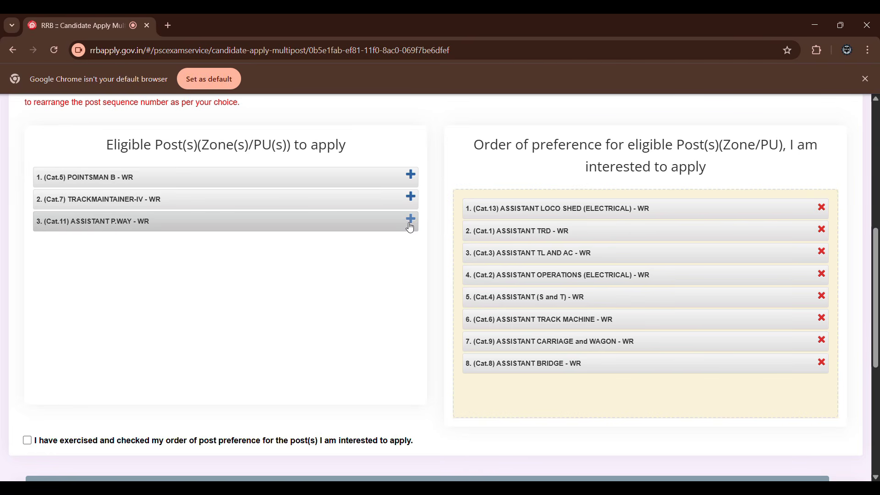
{"action": "left_click", "coordinate": [412, 219]}
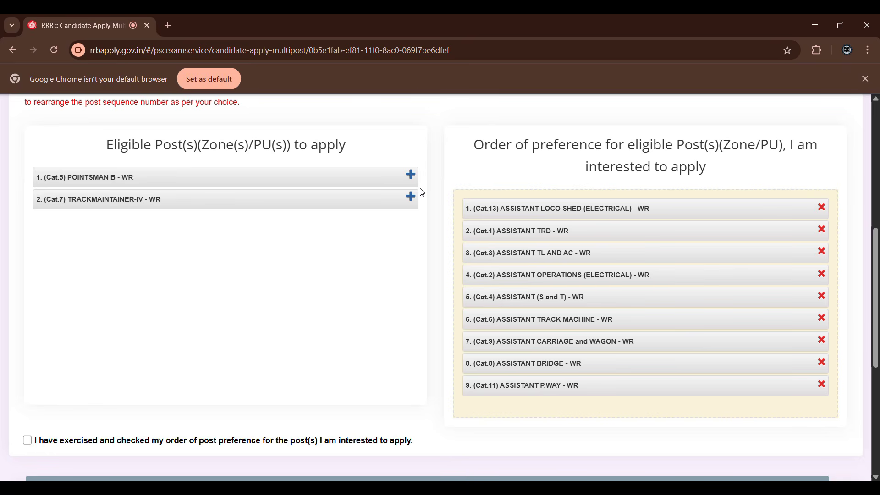
{"action": "left_click", "coordinate": [411, 174]}
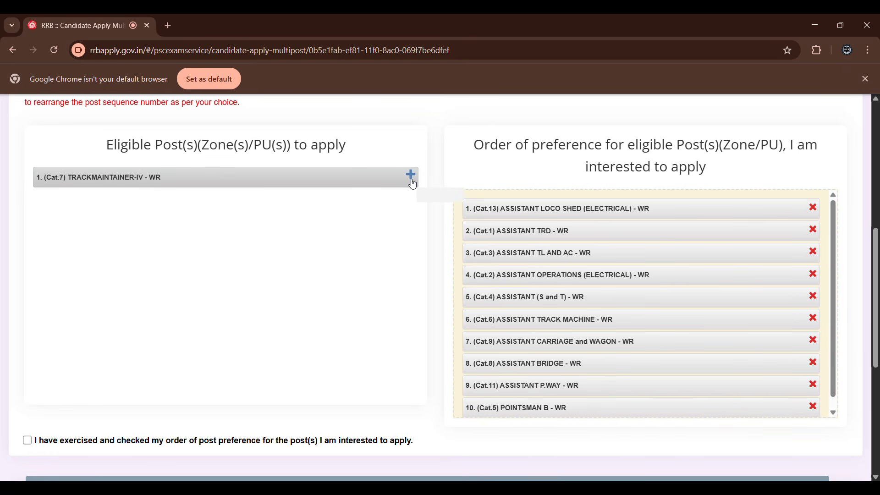
{"action": "left_click", "coordinate": [412, 181]}
Review the complete order of preference and confirm that the post preferences have been exercised and checked.
{"action": "scroll", "coordinate": [412, 220], "scroll_direction": "down", "scroll_amount": 4}
{"action": "scroll", "coordinate": [412, 234], "scroll_direction": "up", "scroll_amount": 1}
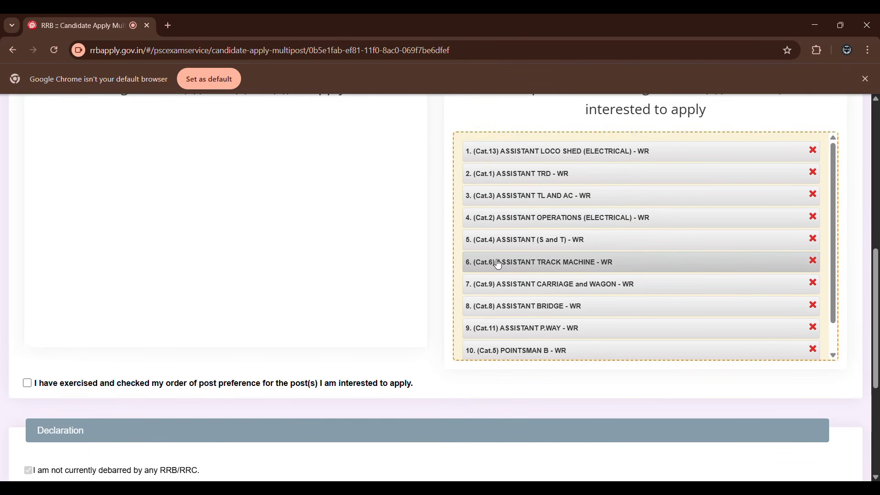
{"action": "scroll", "coordinate": [502, 287], "scroll_direction": "down", "scroll_amount": 1}
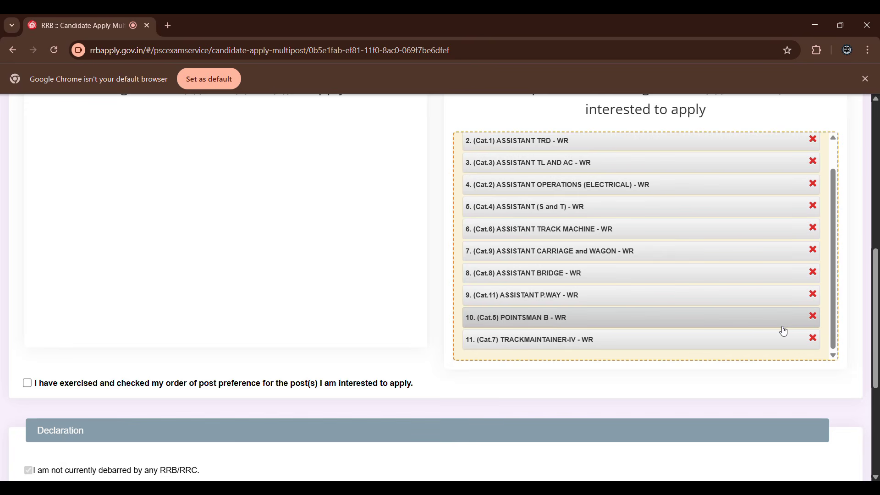
{"action": "scroll", "coordinate": [575, 417], "scroll_direction": "down", "scroll_amount": 4}
{"action": "scroll", "coordinate": [563, 428], "scroll_direction": "up", "scroll_amount": 1}
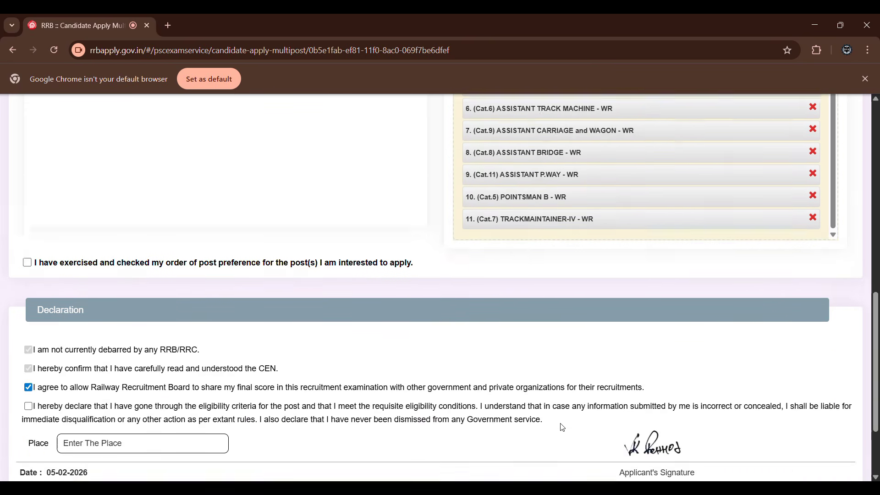
{"action": "scroll", "coordinate": [563, 428], "scroll_direction": "down", "scroll_amount": 1}
{"action": "scroll", "coordinate": [562, 428], "scroll_direction": "up", "scroll_amount": 1}
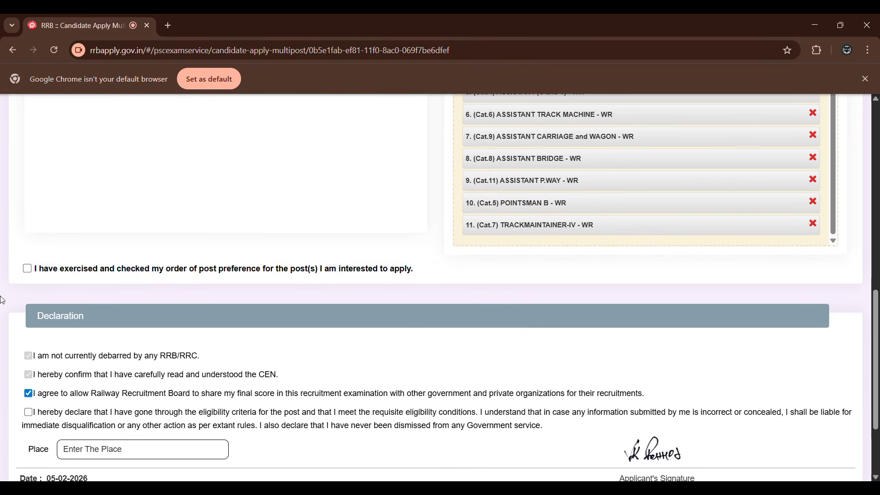
{"action": "left_click", "coordinate": [27, 268]}
Accept the eligibility criteria declaration and enter JAmnagar as the place of declaration.
{"action": "scroll", "coordinate": [31, 267], "scroll_direction": "down", "scroll_amount": 3}
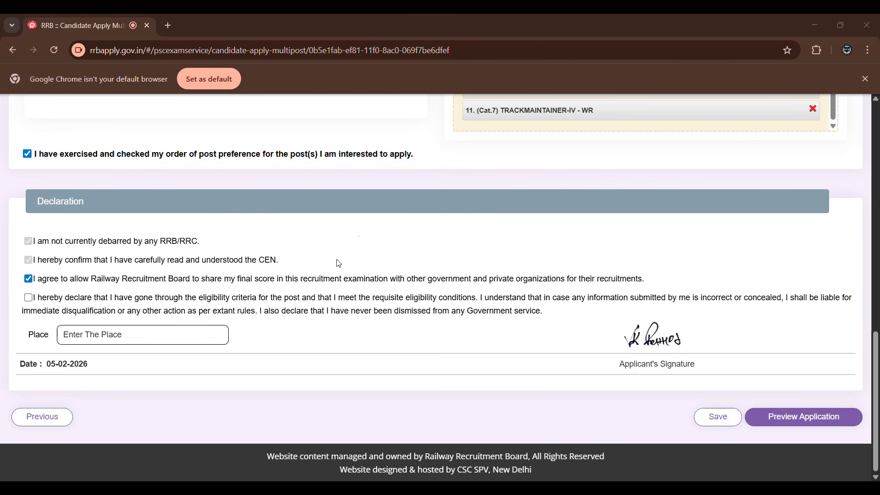
{"action": "left_click", "coordinate": [35, 241]}
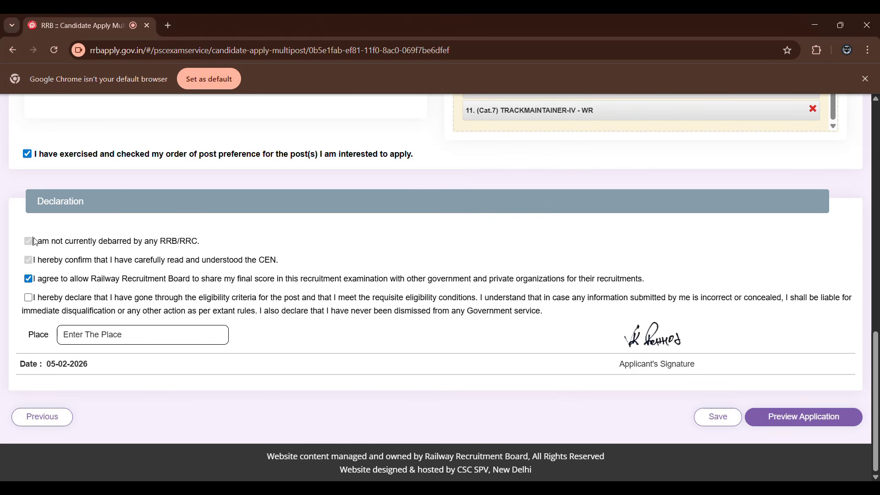
{"action": "left_click", "coordinate": [29, 298]}
{"action": "type", "text": "JAmnagar"}
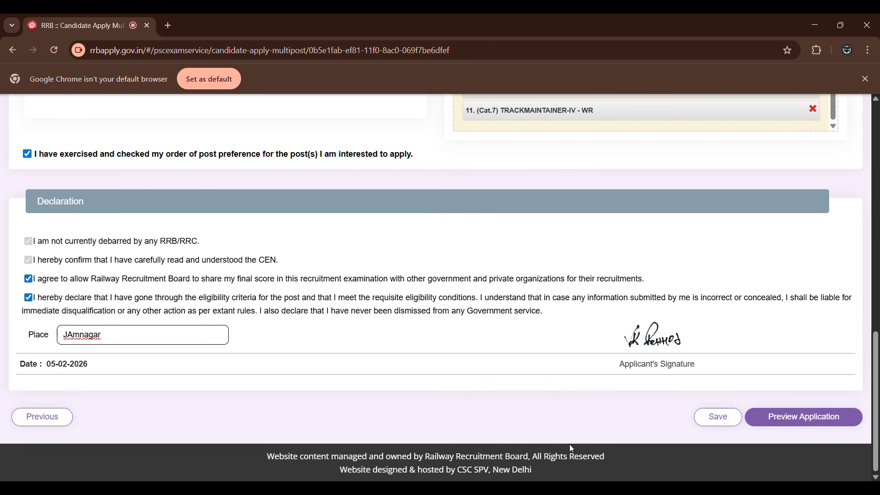
Save the post preferences and declaration, and open the preview of the complete application.
{"action": "left_click", "coordinate": [715, 419]}
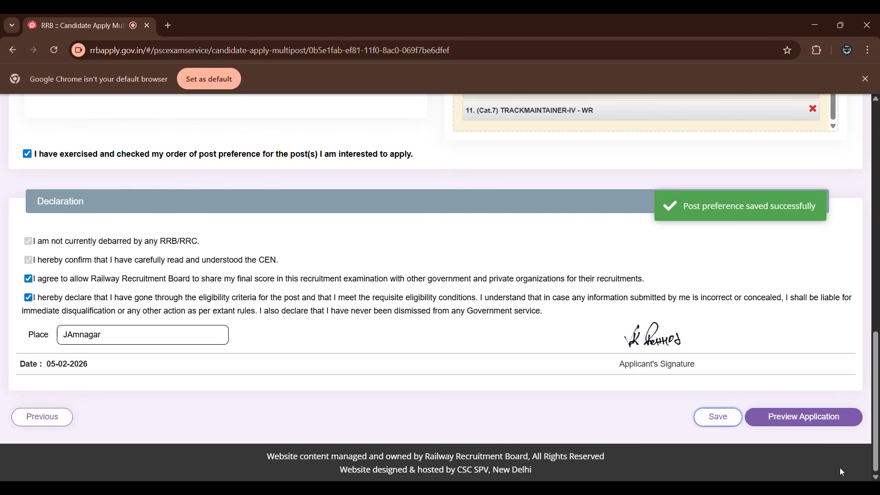
{"action": "left_click", "coordinate": [808, 427]}
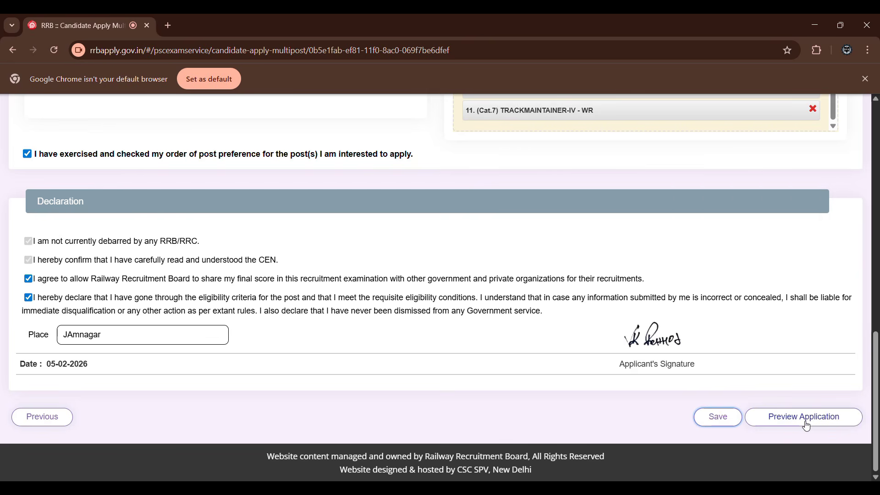
{"action": "left_click", "coordinate": [807, 423]}
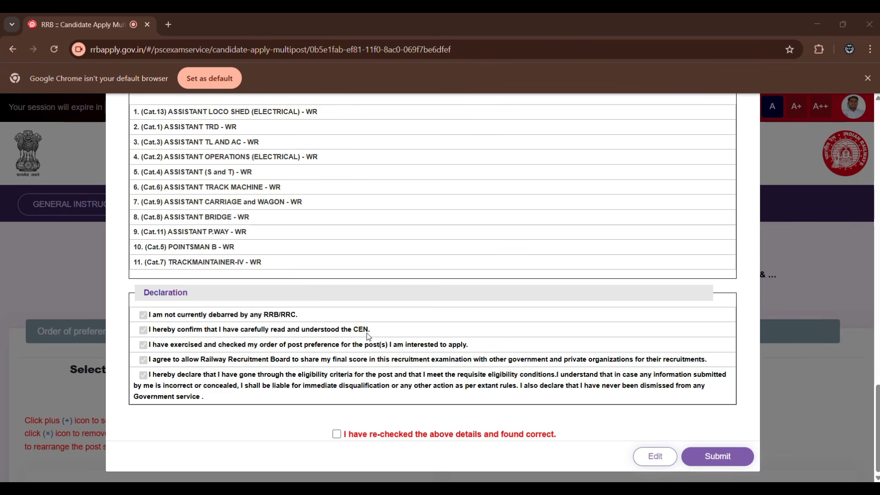
Confirm that the previewed details have been re-checked and found correct, and submit the application with final confirmation.
{"action": "left_click", "coordinate": [337, 433]}
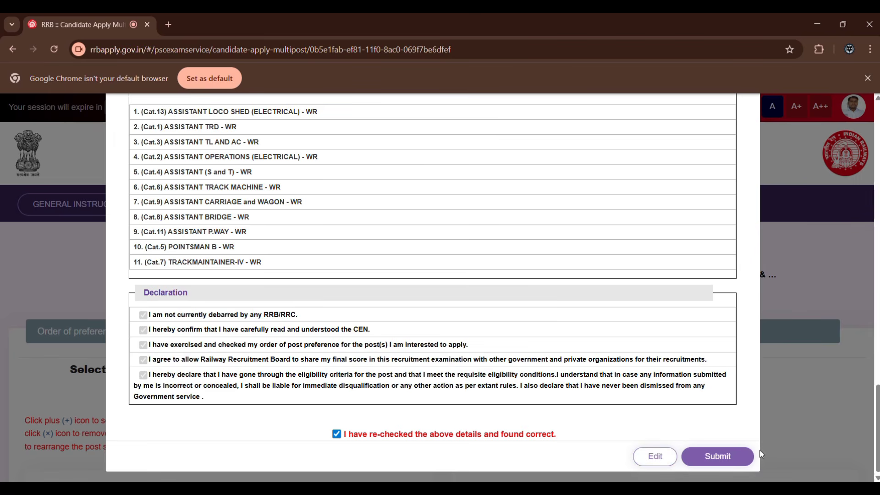
{"action": "left_click", "coordinate": [730, 454]}
{"action": "left_click", "coordinate": [453, 202]}
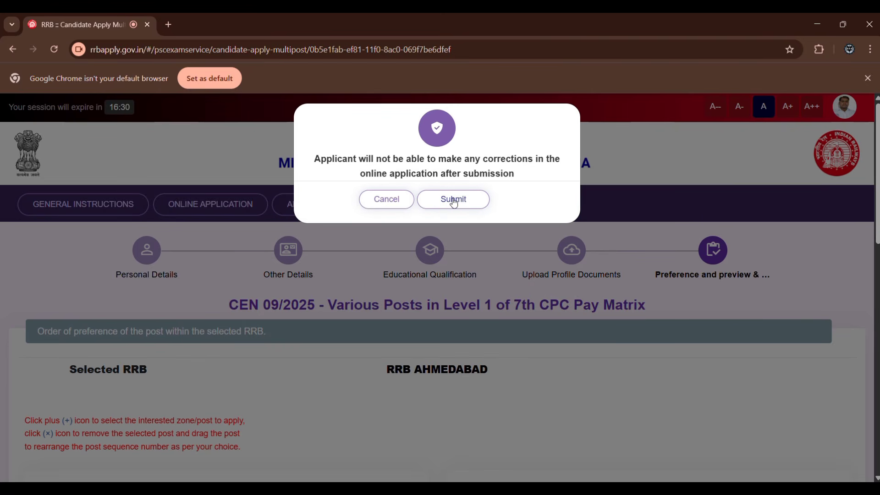
{"action": "left_click", "coordinate": [454, 202]}
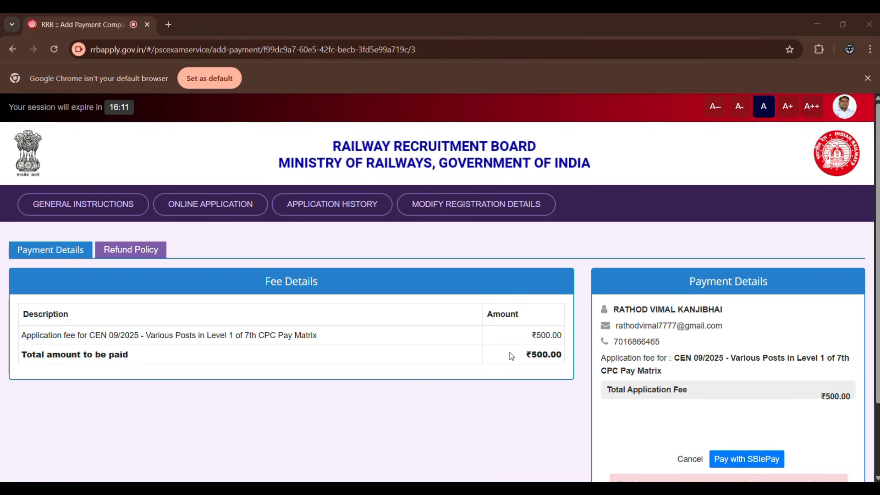
Start paying the application fee with SBIePay, agreeing to the payment Terms & Conditions.
{"action": "left_click", "coordinate": [760, 462]}
{"action": "left_click", "coordinate": [251, 346]}
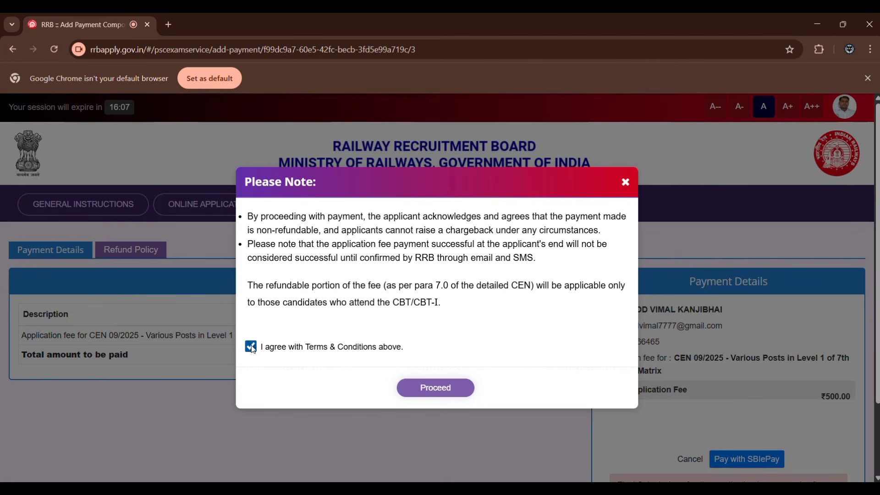
{"action": "left_click", "coordinate": [442, 395]}
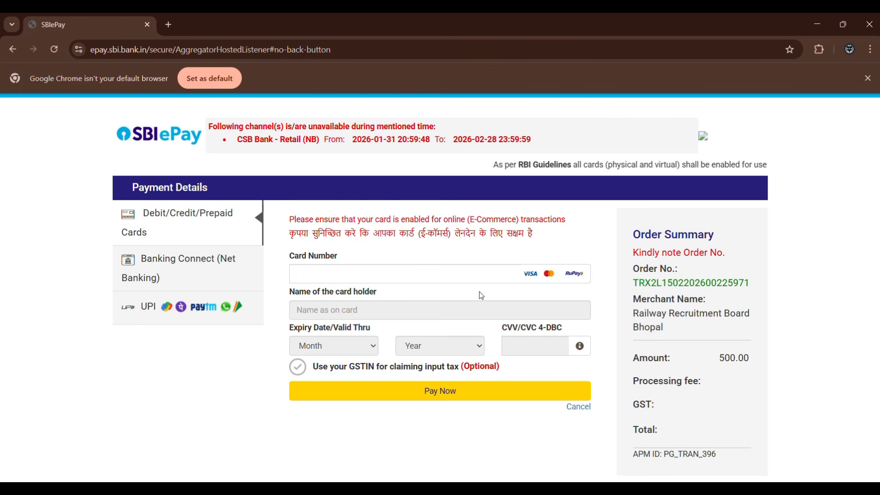
Choose UPI QR as the payment option without GSTIN details and proceed to the QR code for paying the fee.
{"action": "left_click", "coordinate": [222, 265]}
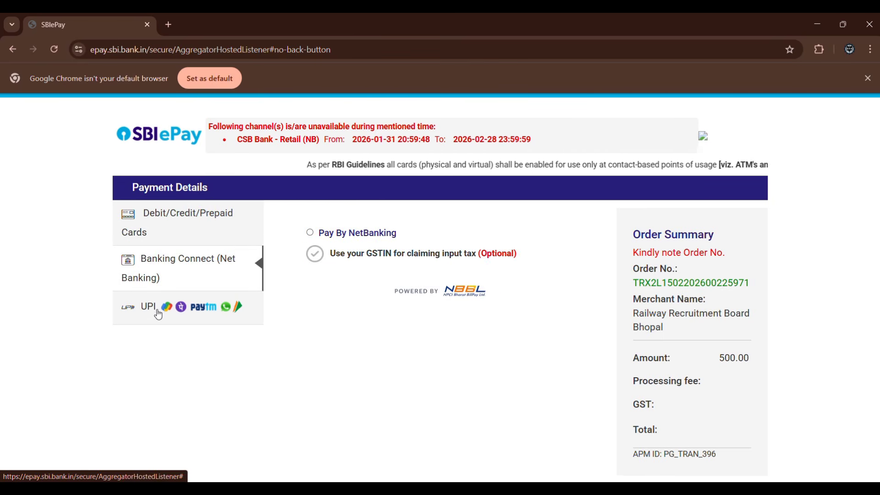
{"action": "left_click", "coordinate": [158, 315]}
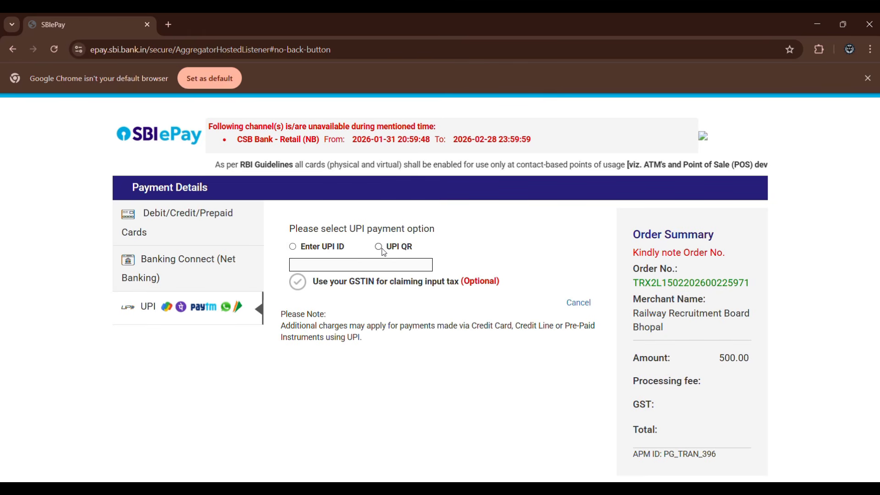
{"action": "left_click", "coordinate": [381, 248]}
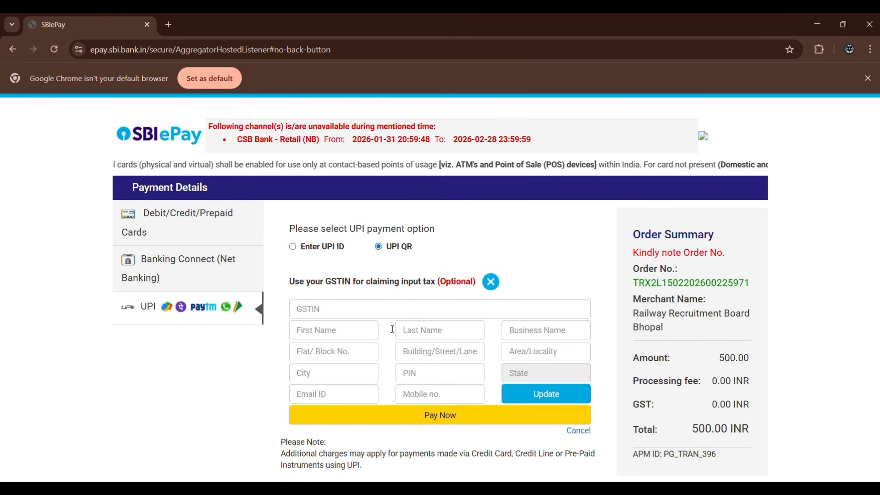
{"action": "left_click", "coordinate": [416, 417]}
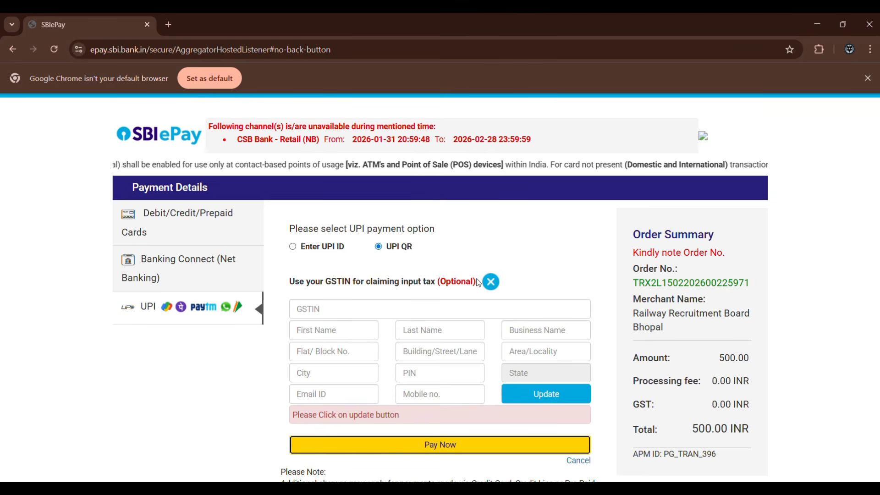
{"action": "left_click", "coordinate": [491, 282]}
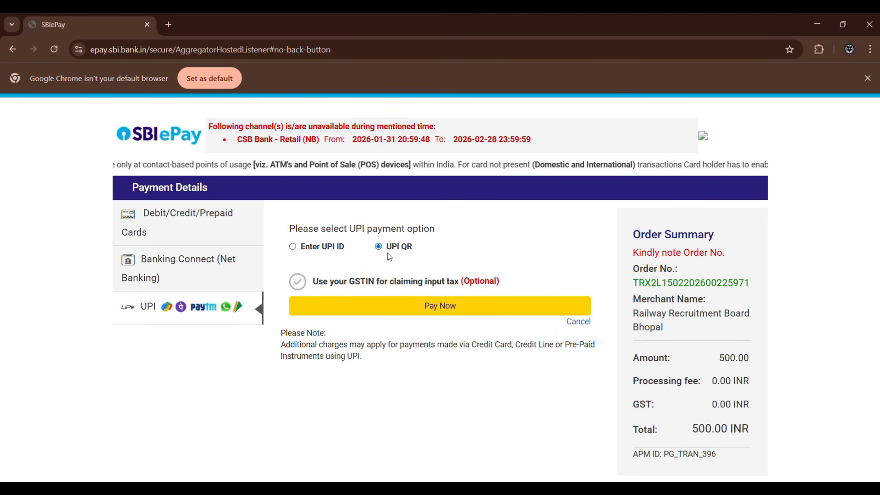
{"action": "left_click", "coordinate": [440, 310]}
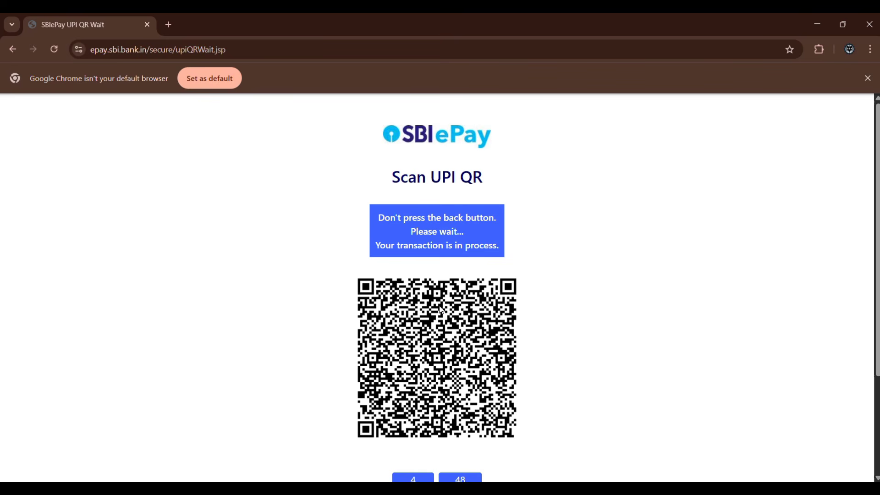
{"action": "scroll", "coordinate": [441, 310], "scroll_direction": "down", "scroll_amount": 1}
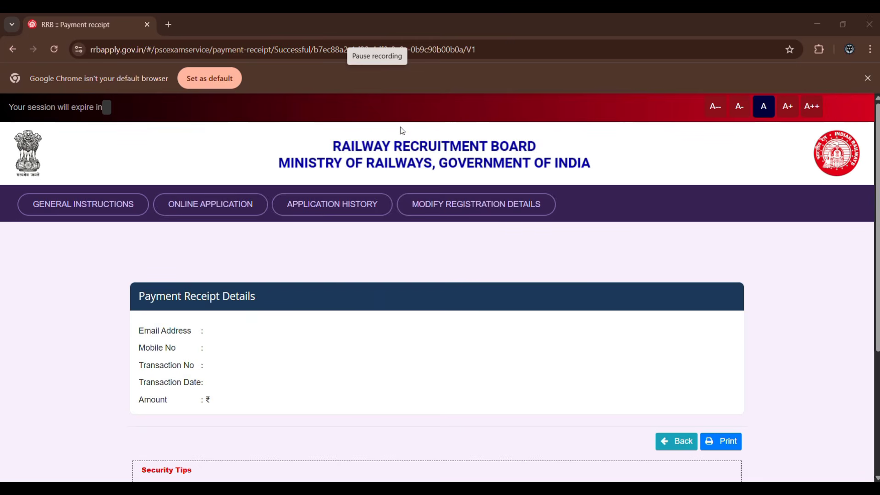
Print the payment receipt to CutePDF Writer and return to the receipt page.
{"action": "scroll", "coordinate": [460, 252], "scroll_direction": "down", "scroll_amount": 5}
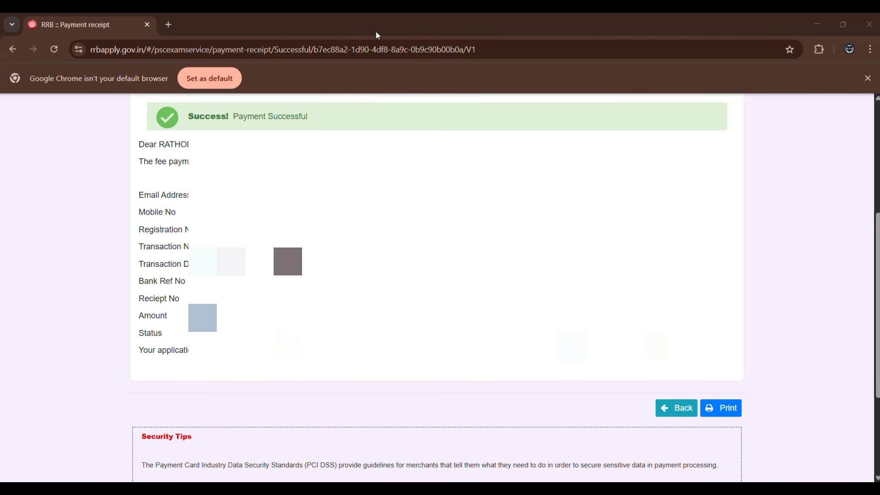
{"action": "left_click", "coordinate": [717, 409]}
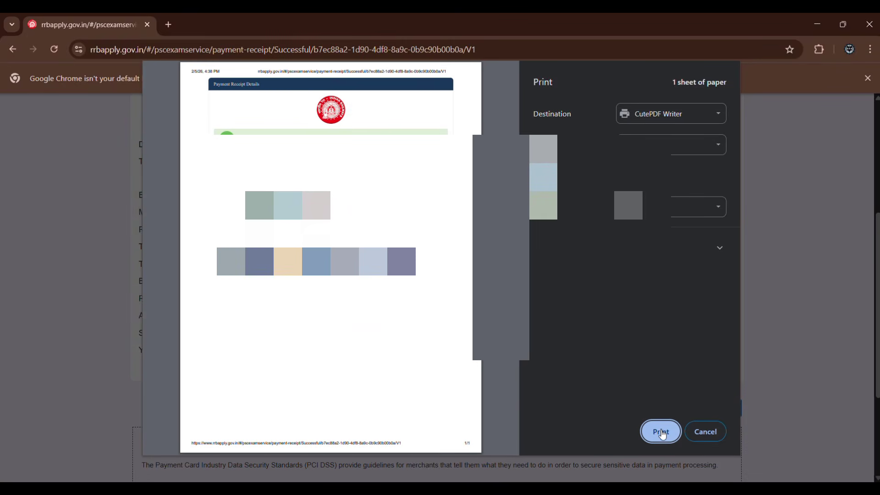
{"action": "left_click", "coordinate": [661, 431]}
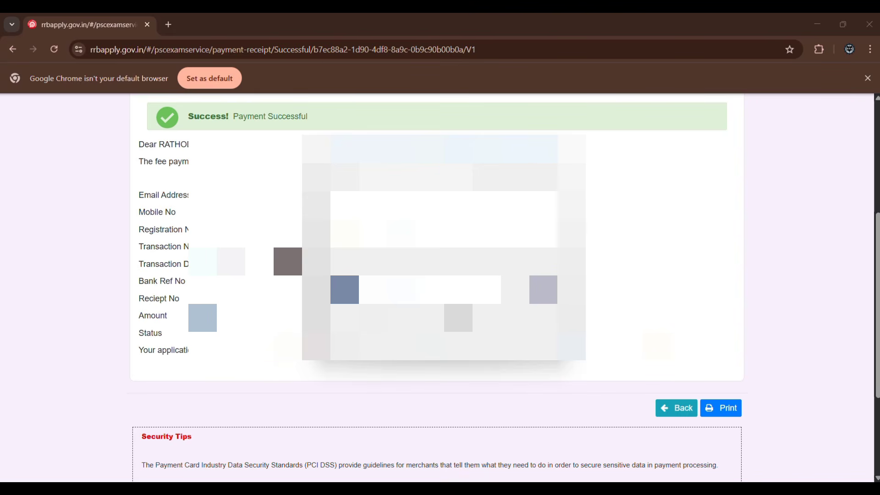
{"action": "key", "text": "alt+Tab"}
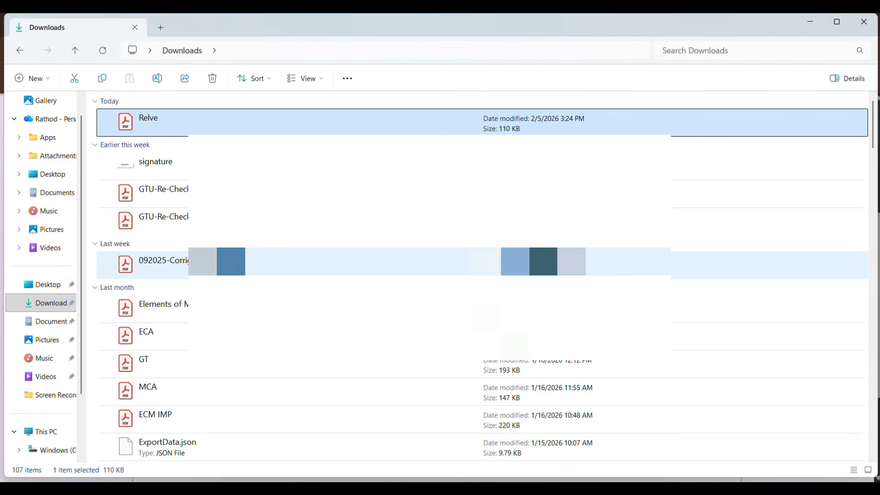
{"action": "left_click", "coordinate": [812, 22]}
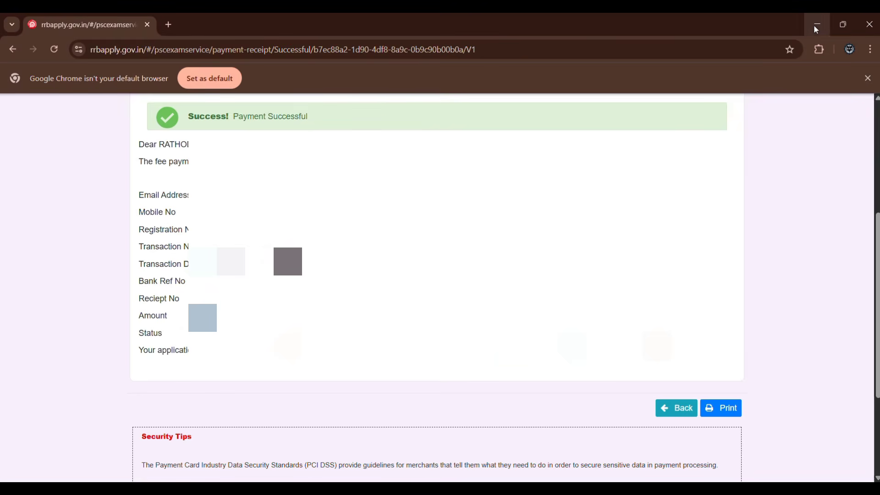
Go back from the receipt to the application list and download the submitted application as a PDF for viewing, closing it when finished.
{"action": "scroll", "coordinate": [678, 407], "scroll_direction": "down", "scroll_amount": 2}
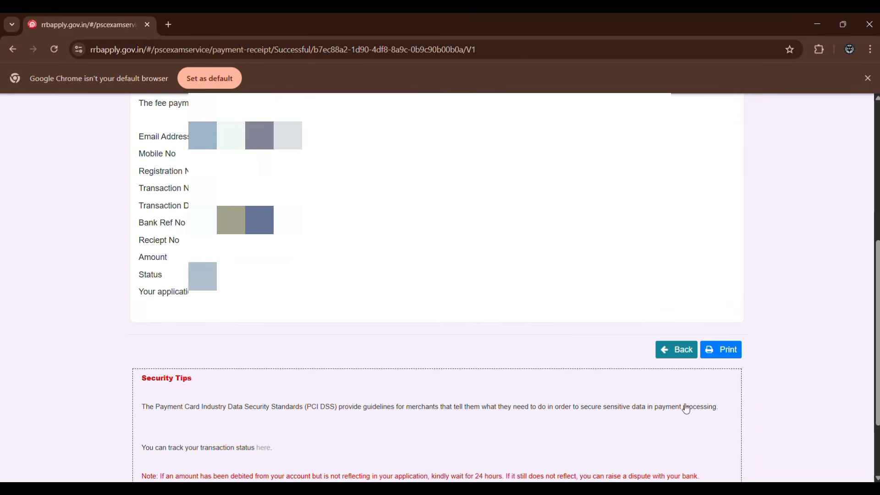
{"action": "left_click", "coordinate": [680, 311]}
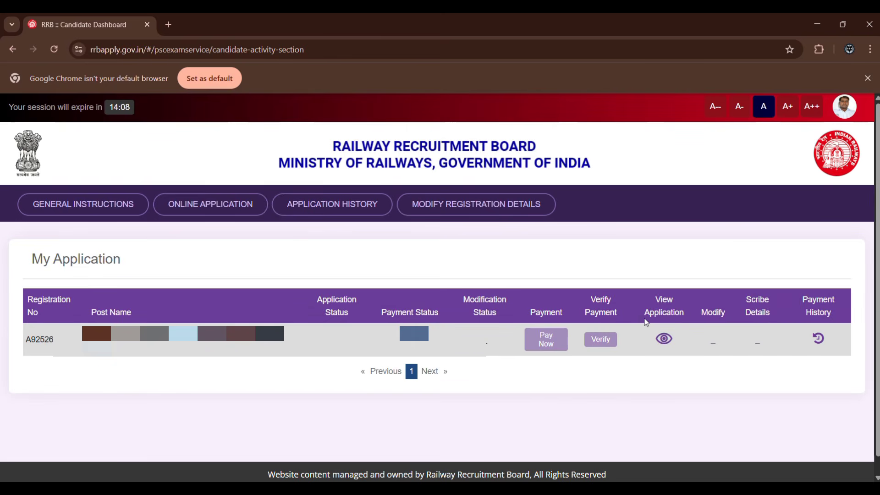
{"action": "left_click", "coordinate": [664, 339]}
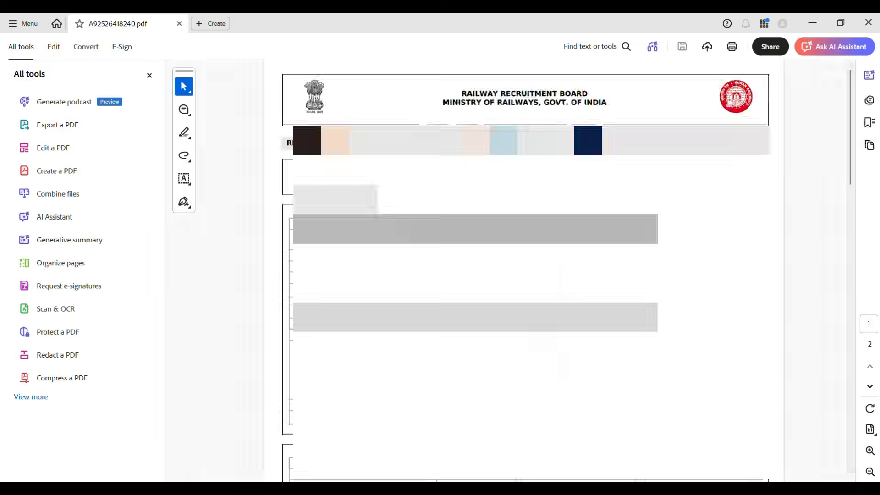
{"action": "left_click", "coordinate": [867, 22]}
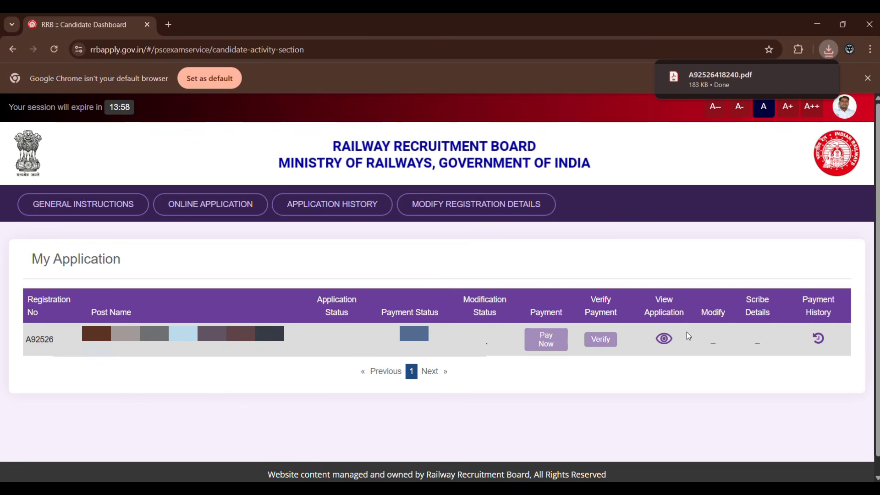
{"action": "scroll", "coordinate": [687, 332], "scroll_direction": "down", "scroll_amount": 1}
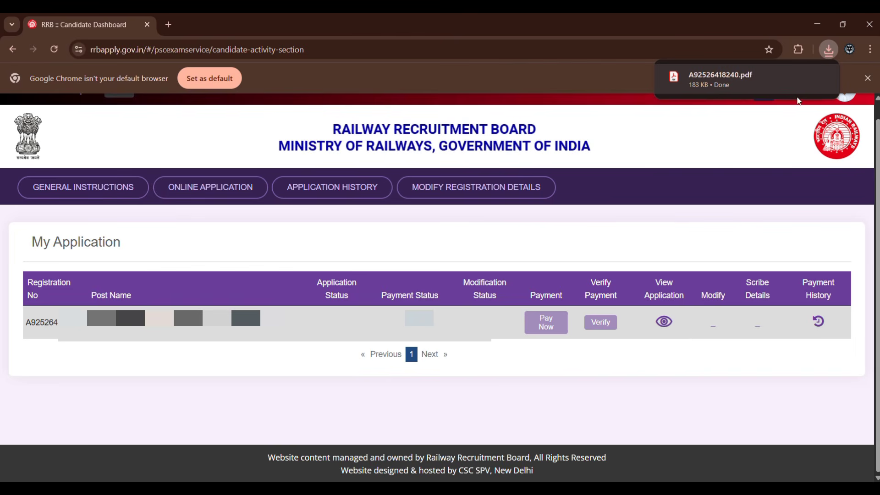
{"action": "left_click", "coordinate": [818, 22]}
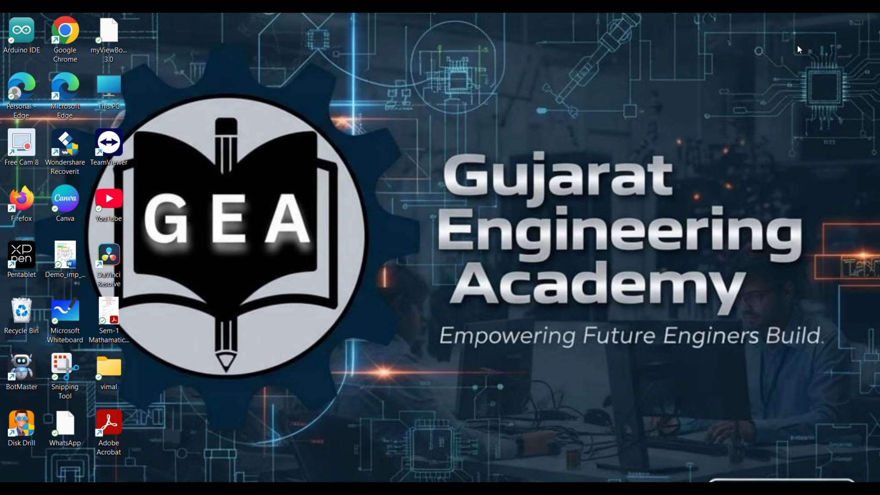